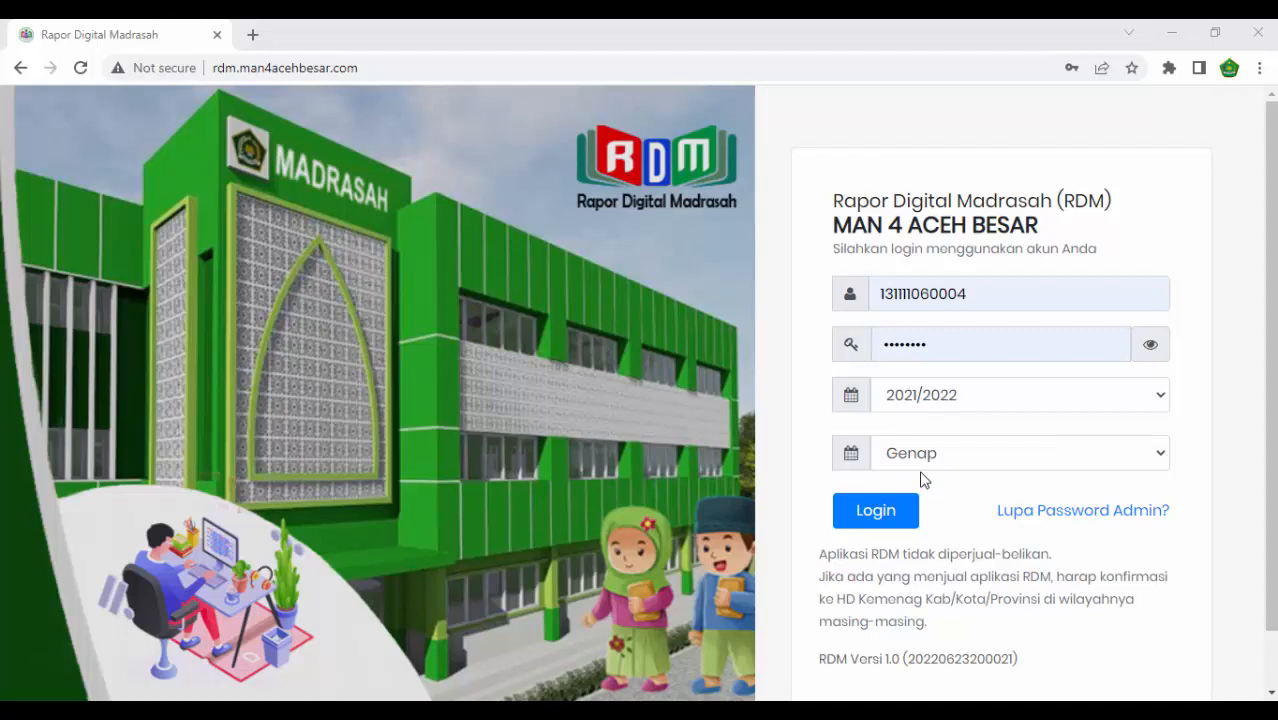
- Log in with the prefilled account for school year 2021/2022, semester Genap, and open the Backup/Restore page
left_click(871, 509)
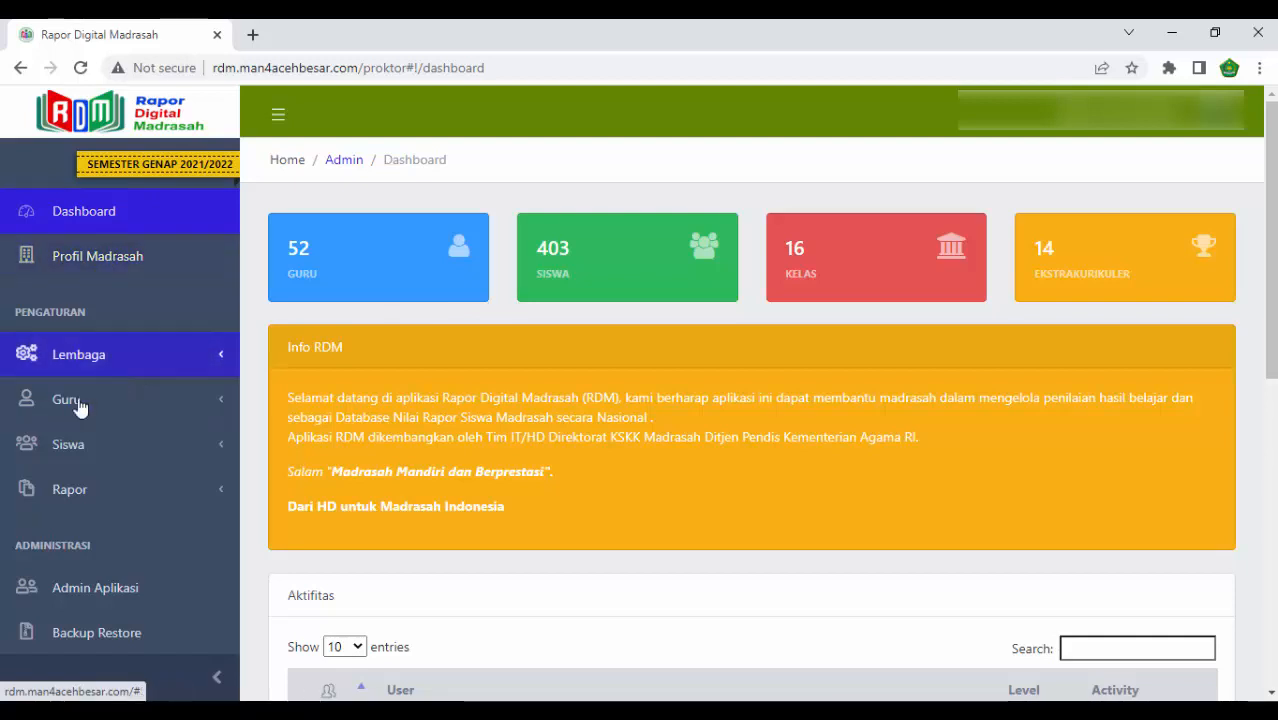
scroll(105, 385, "down", 1)
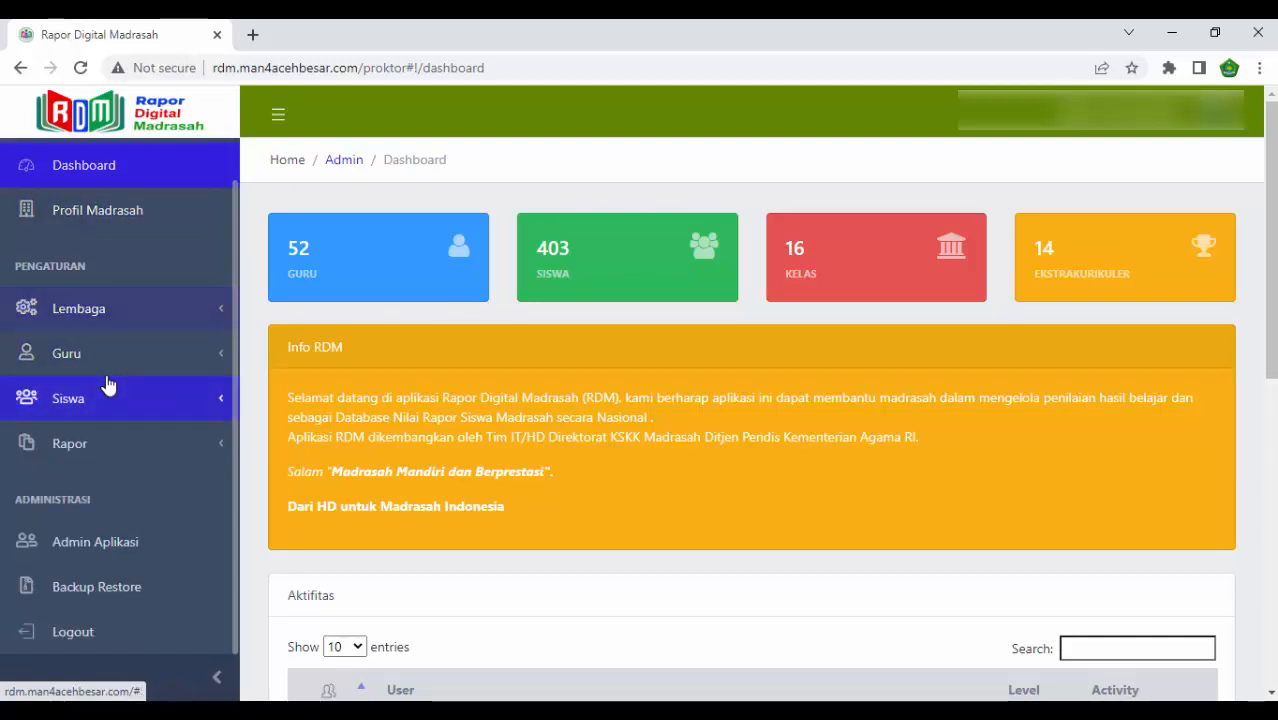
left_click(70, 597)
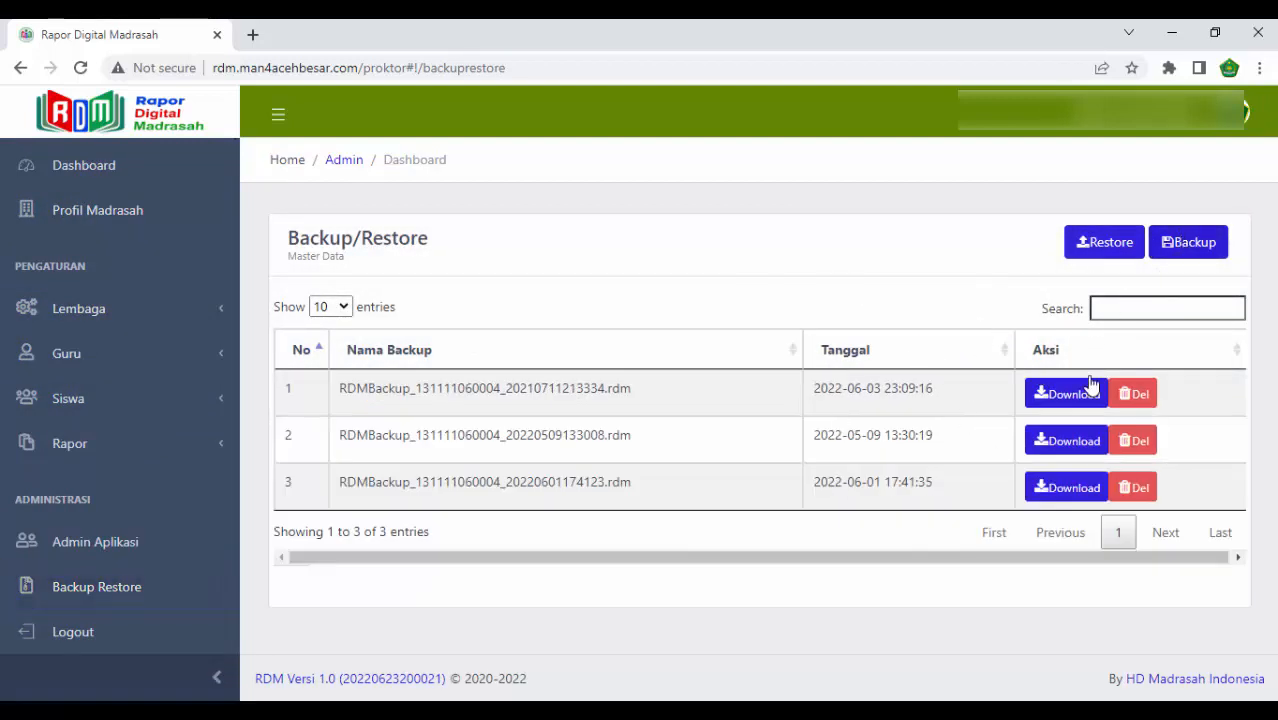
- Create a new backup of the master data, download the newest backup file, and dismiss the download notice
left_click(1190, 248)
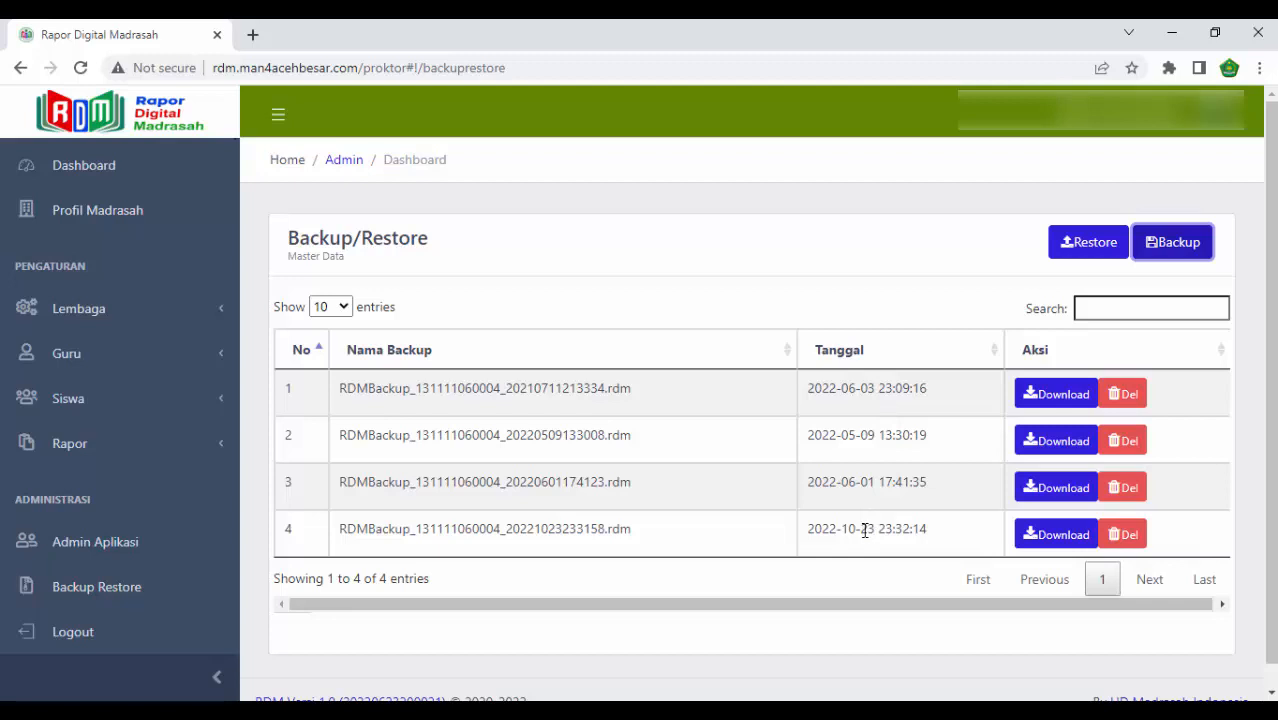
left_click(1043, 540)
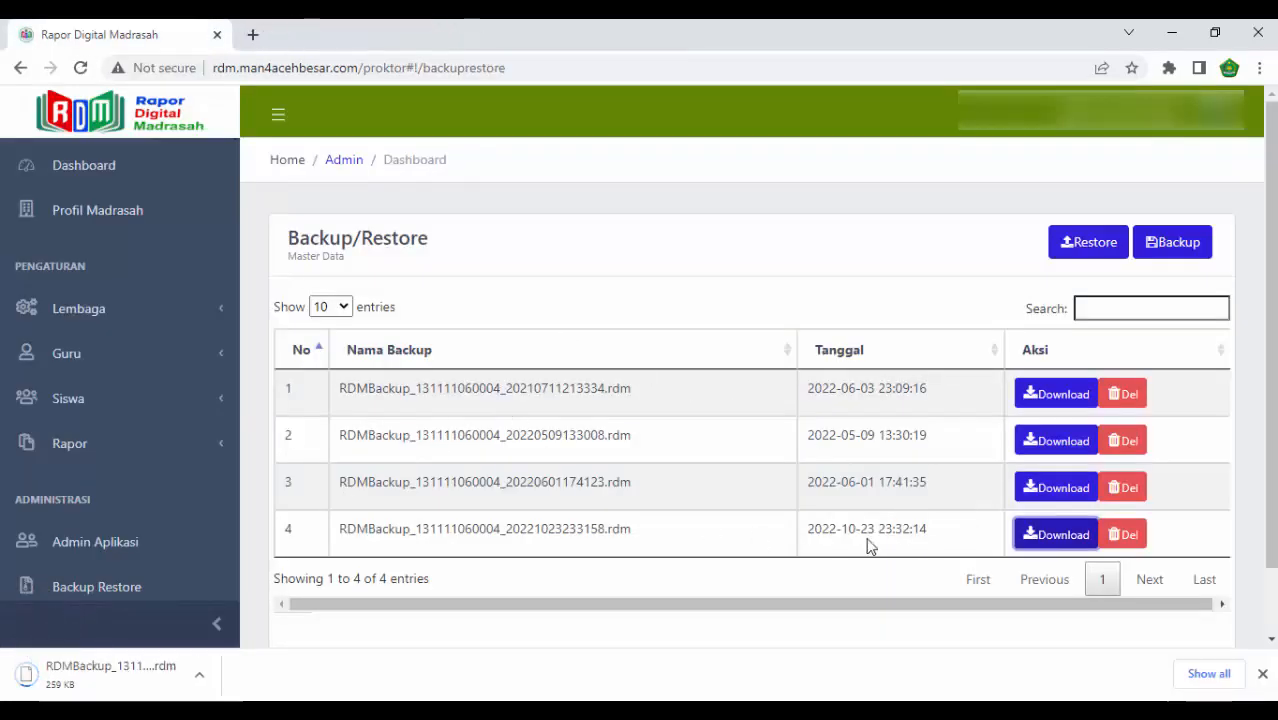
left_click(1262, 676)
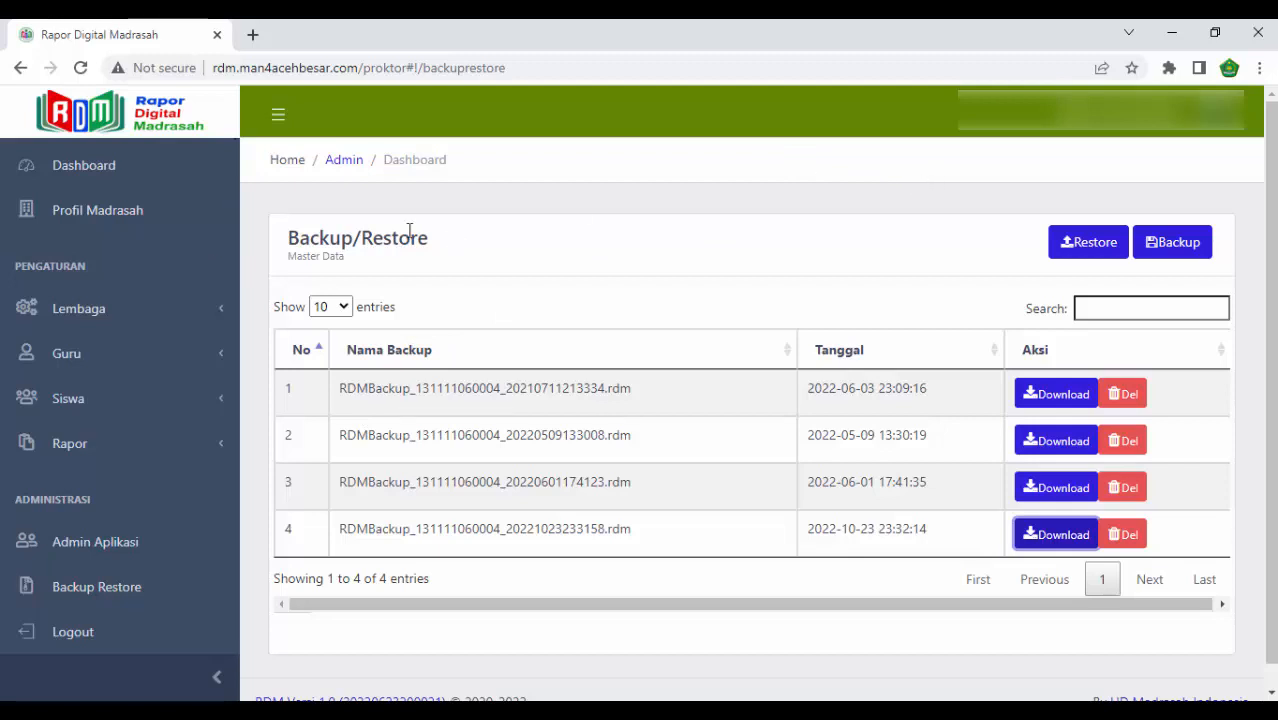
- Return to the dashboard, run the online RDM update, and check the application version in the page footer
scroll(55, 210, "up", 1)
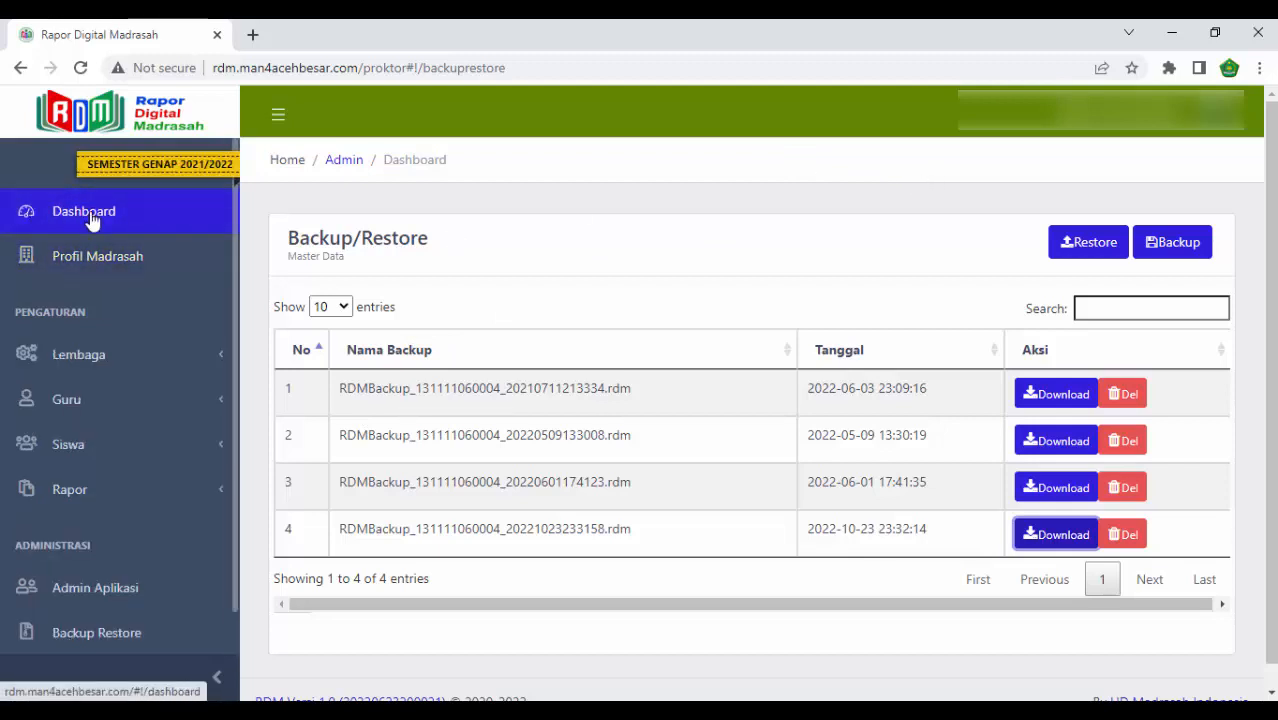
left_click(91, 220)
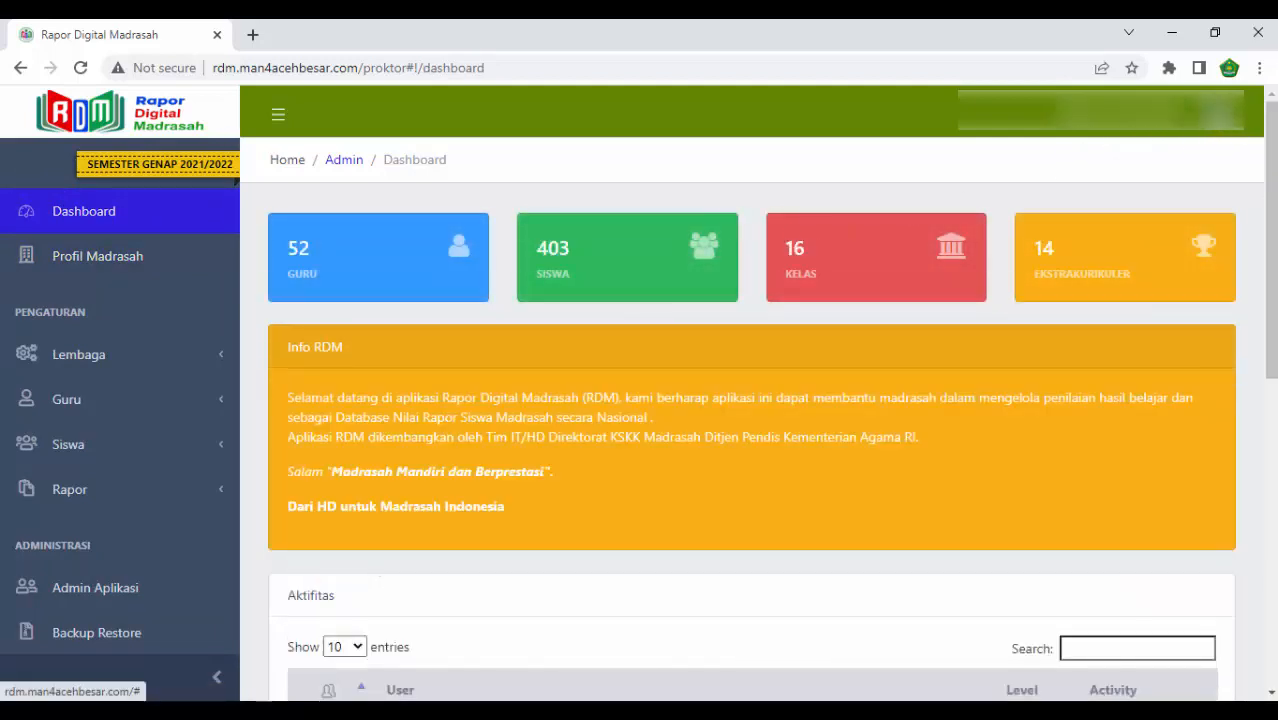
left_click(1213, 124)
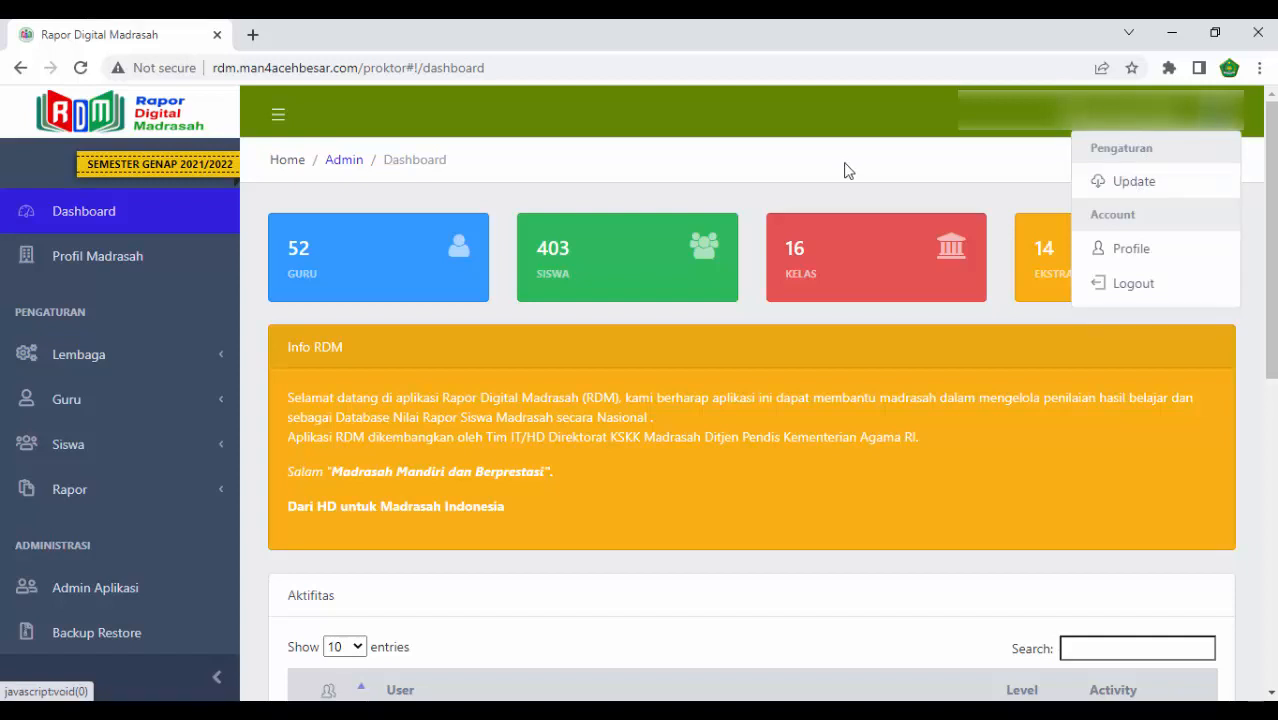
left_click(772, 180)
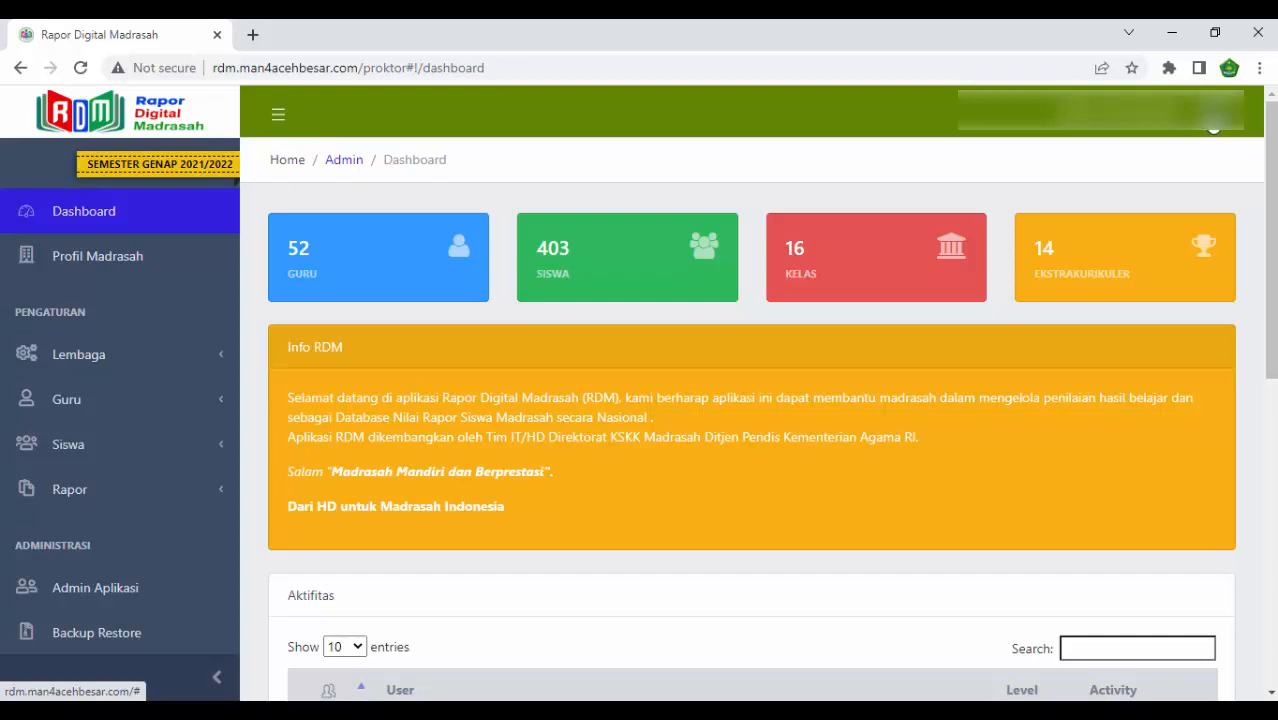
left_click(1214, 129)
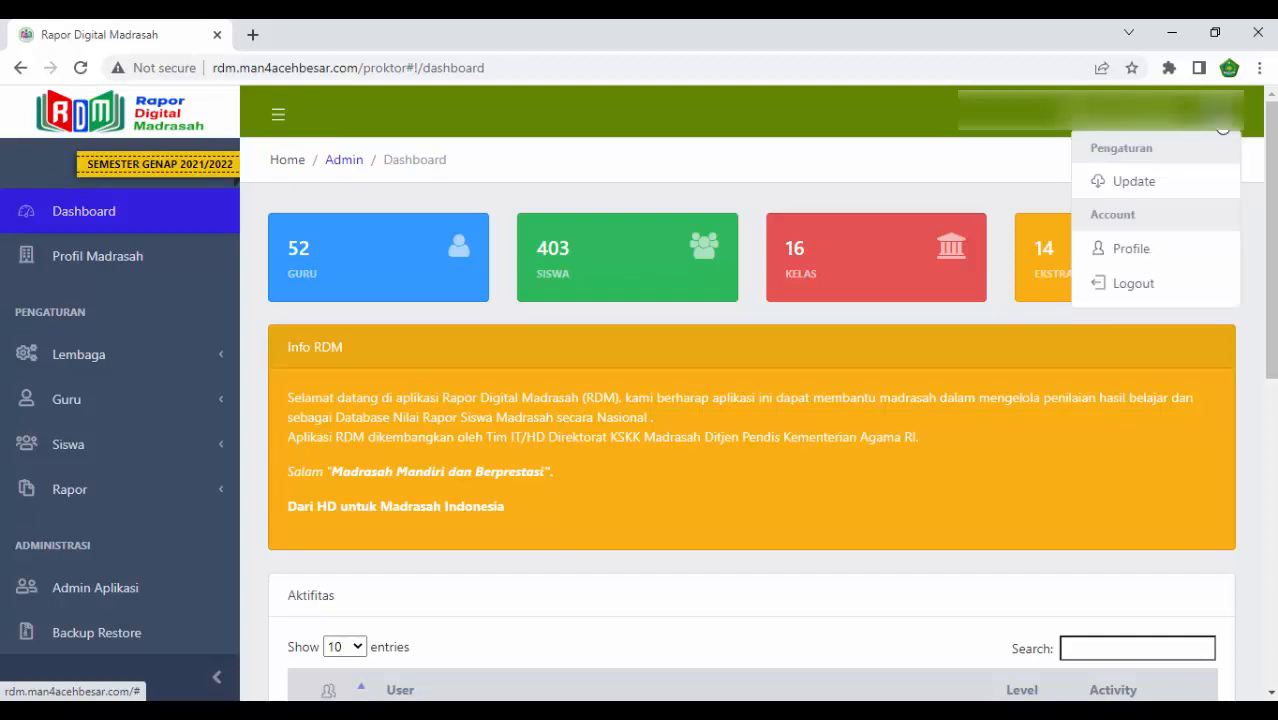
left_click(1150, 182)
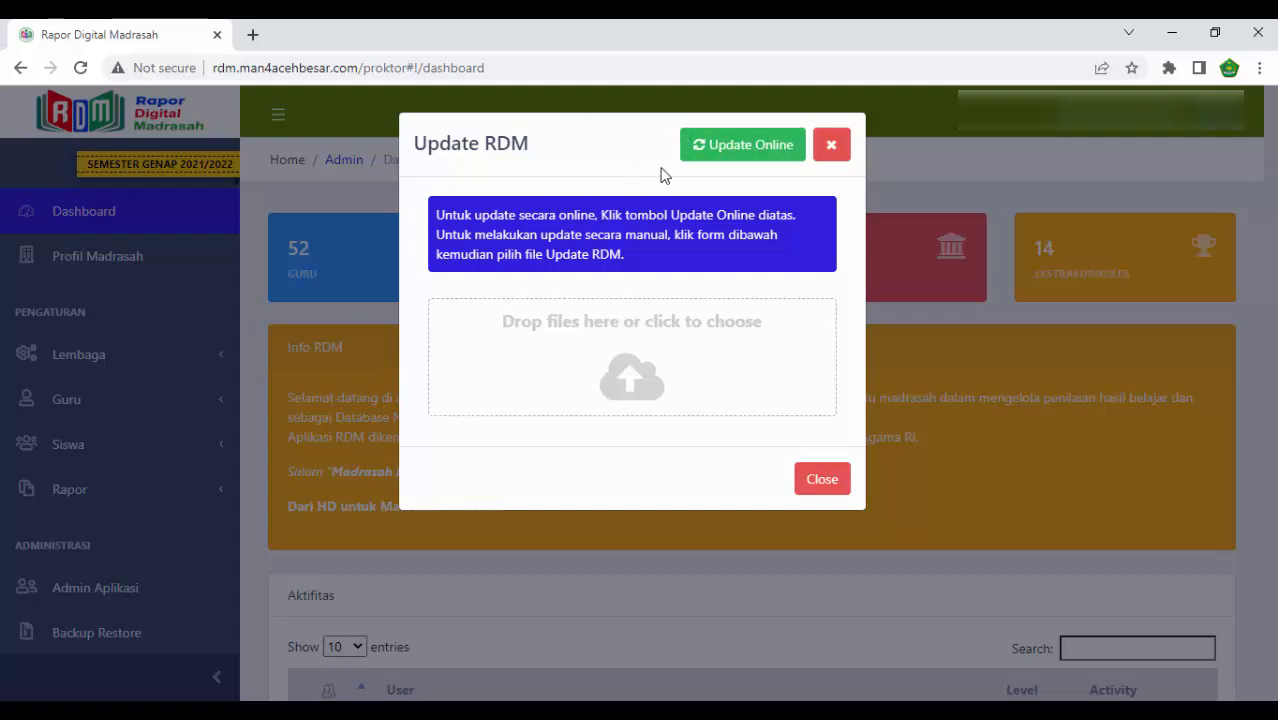
left_click(735, 150)
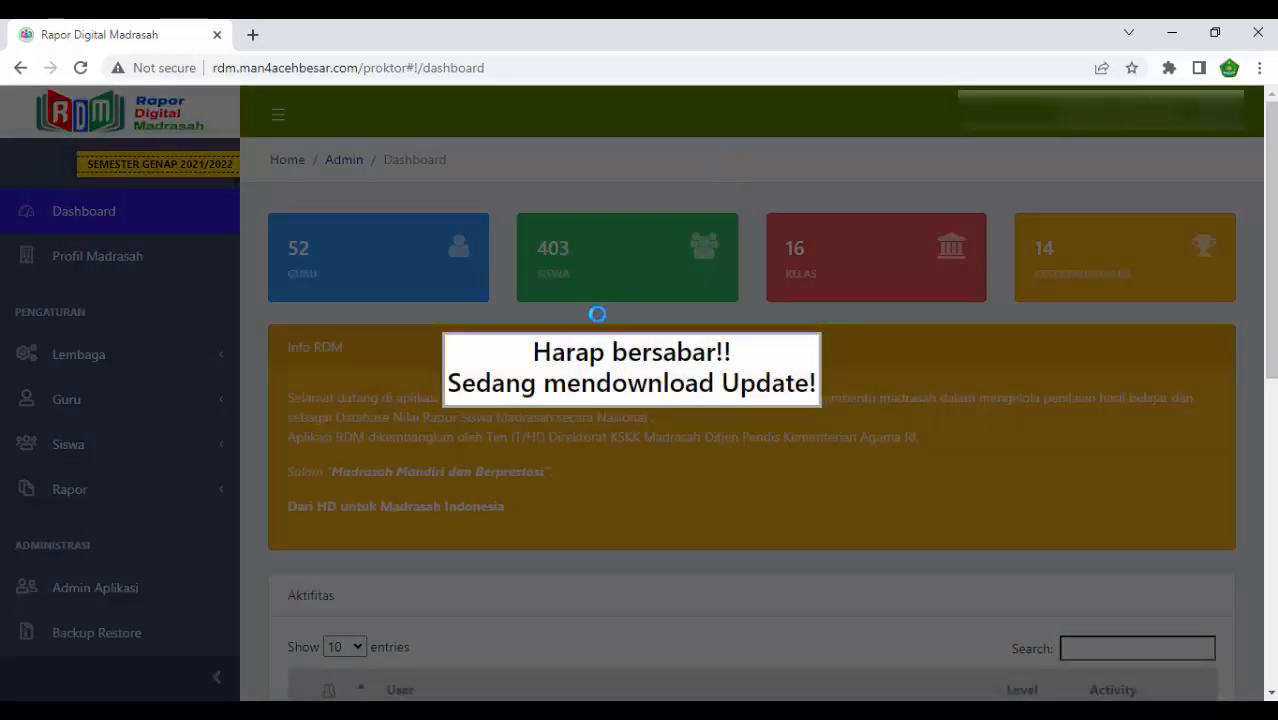
scroll(476, 360, "down", 5)
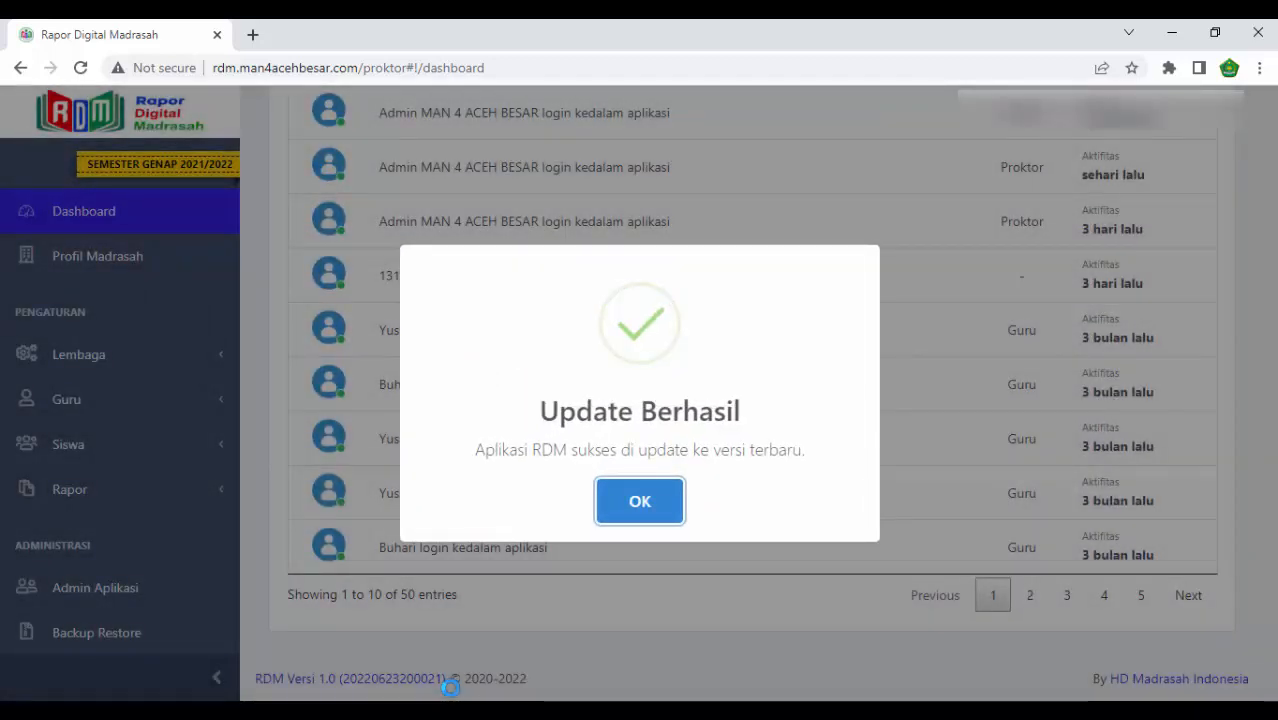
left_click(633, 505)
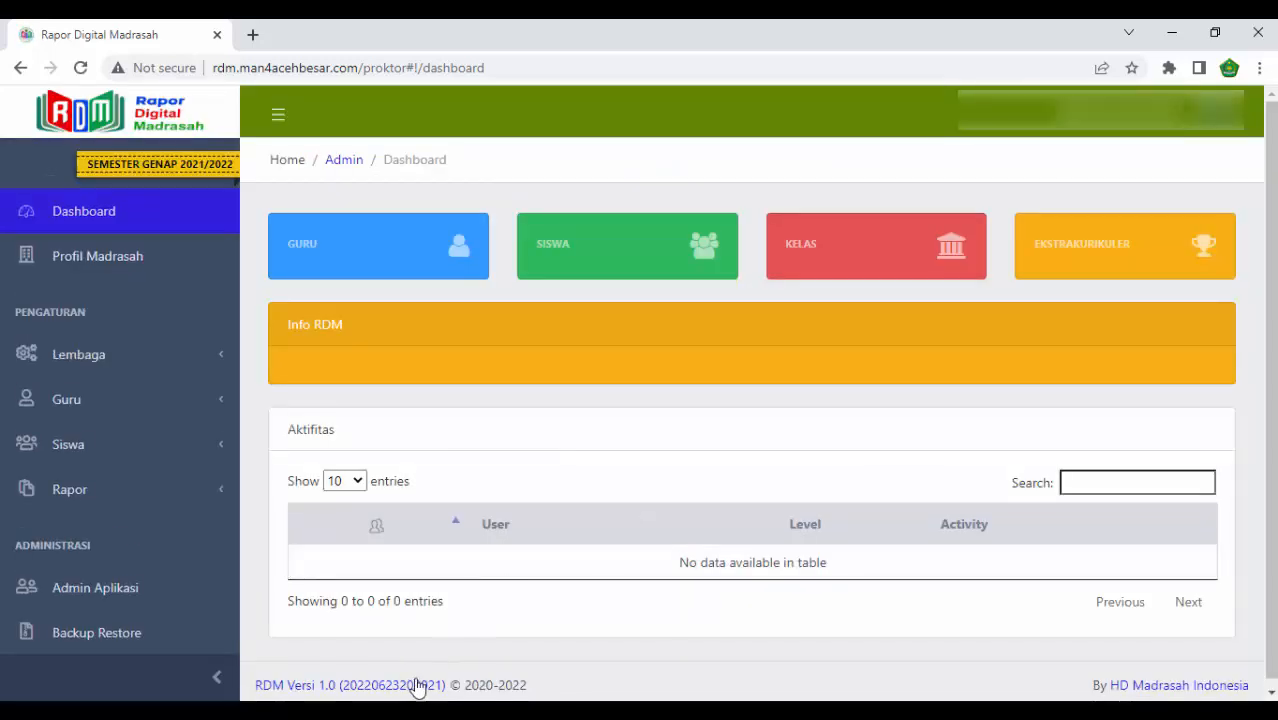
scroll(530, 605, "down", 6)
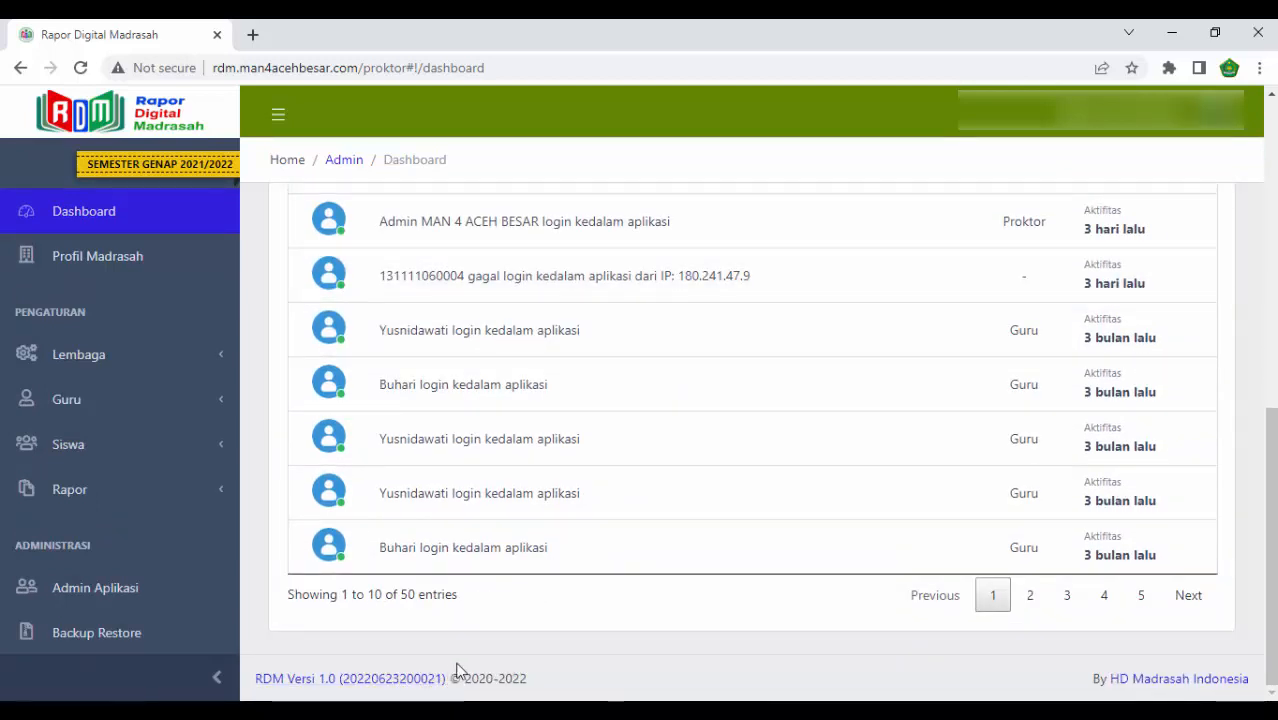
scroll(562, 645, "up", 6)
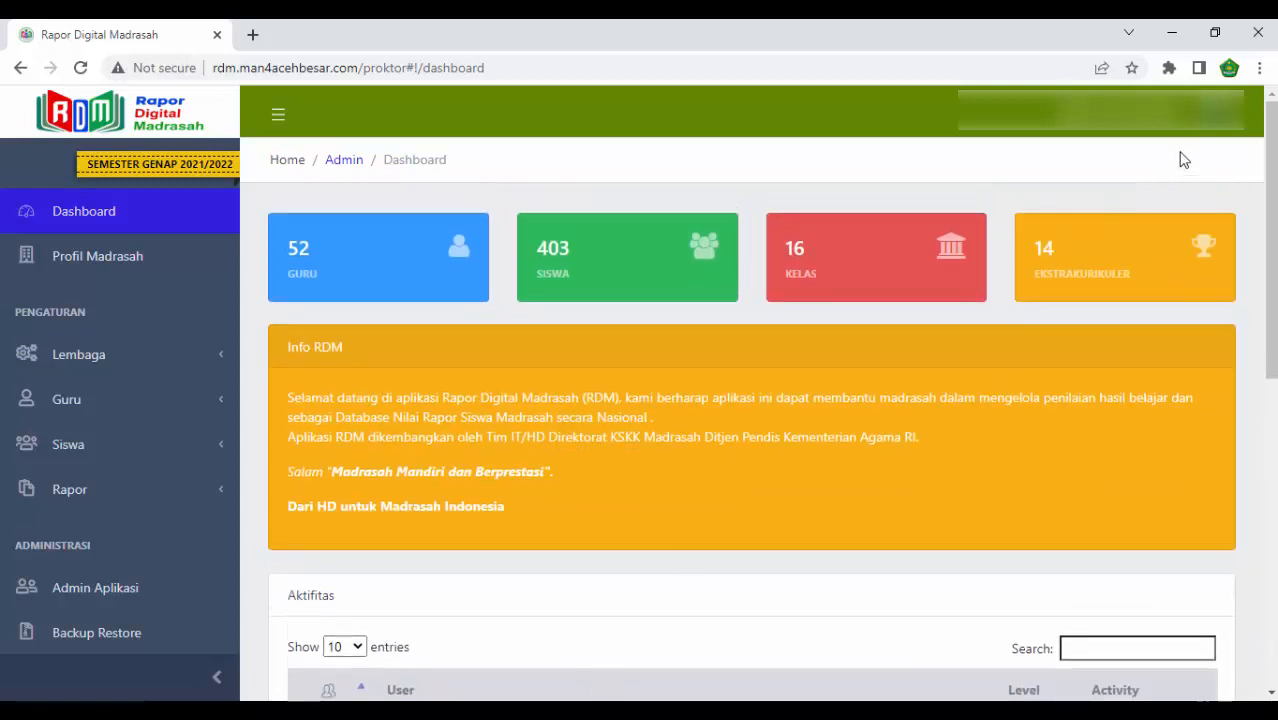
- Log out, log back in with the saved username and password, and recheck the version in the dashboard footer
left_click(1210, 122)
left_click(1124, 287)
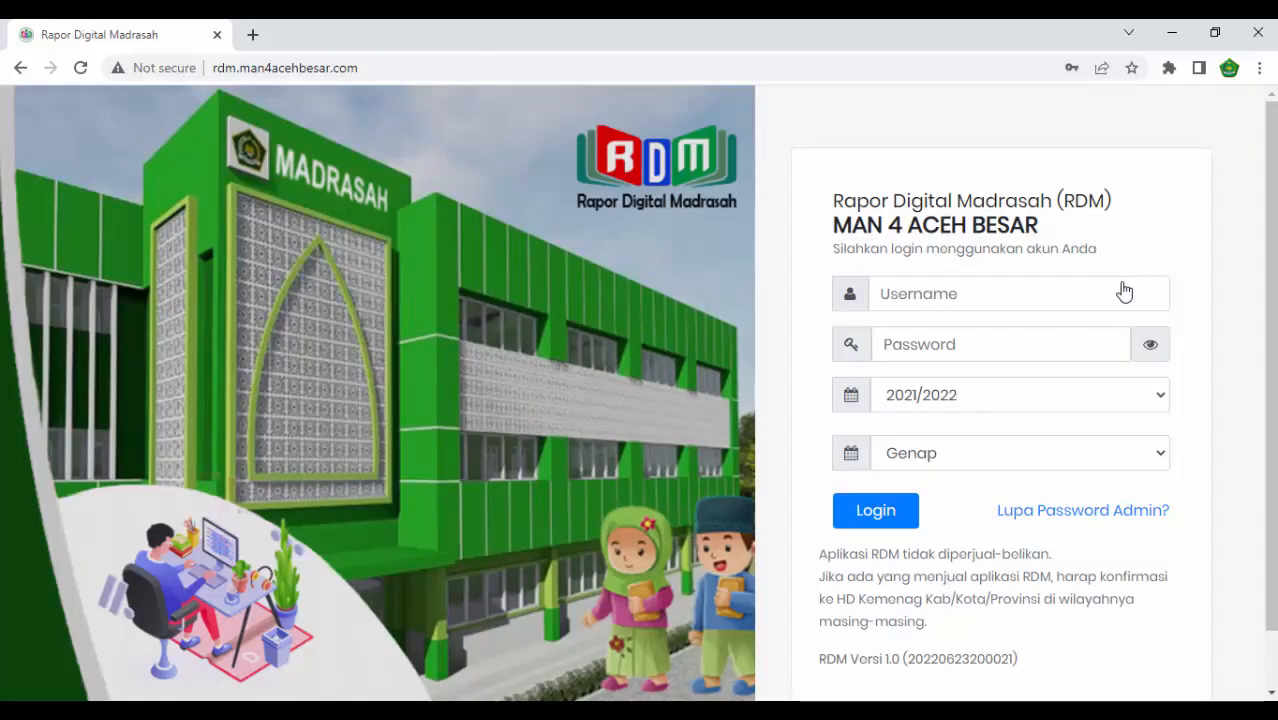
left_click(1110, 293)
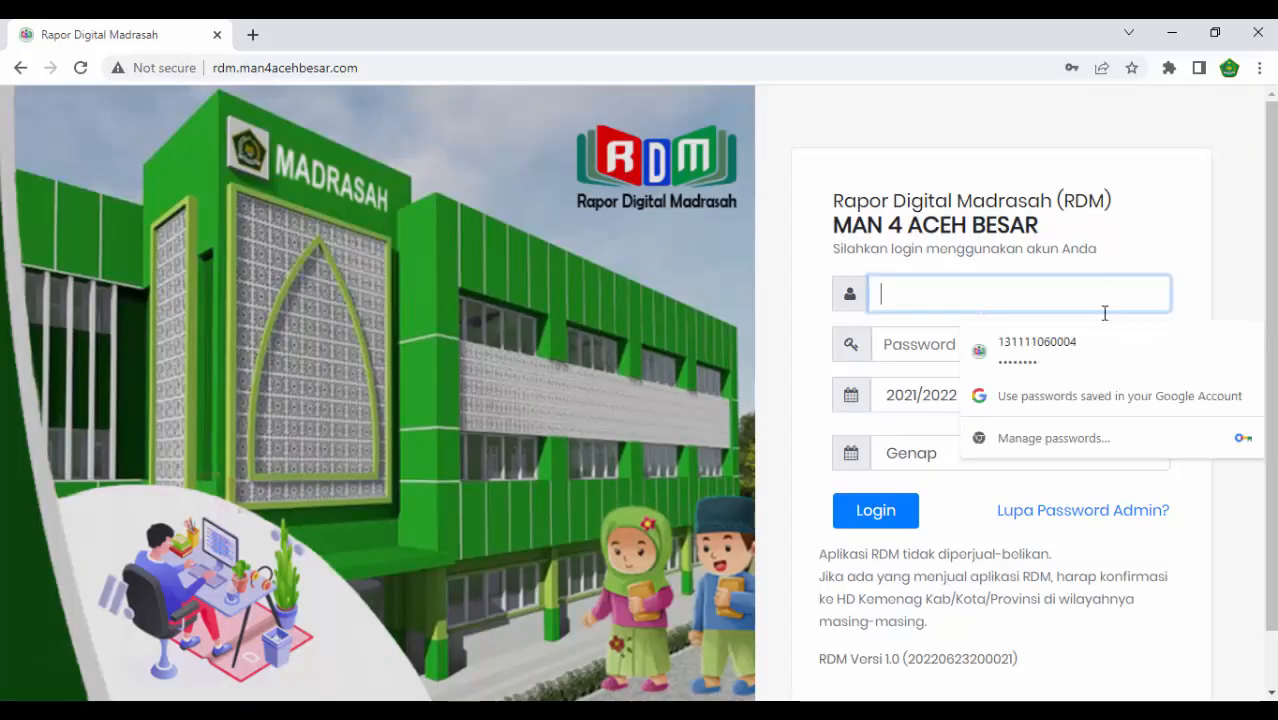
left_click(1088, 344)
left_click(884, 510)
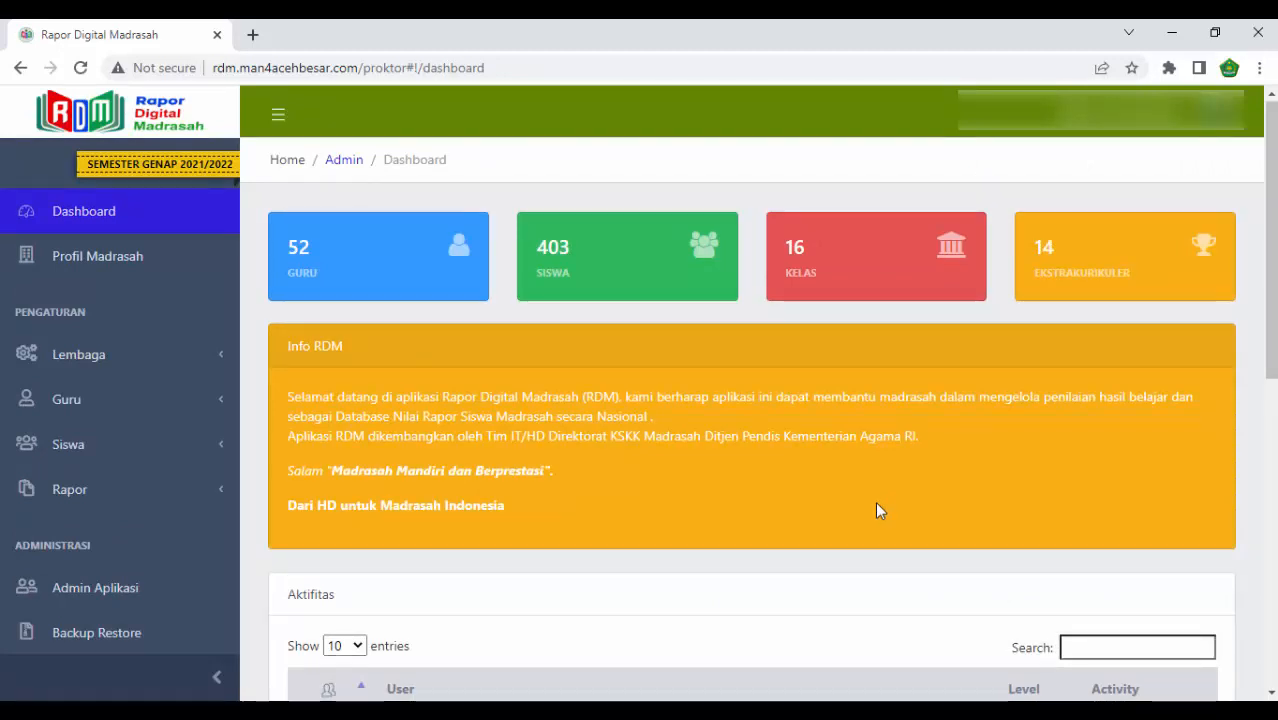
scroll(878, 511, "down", 6)
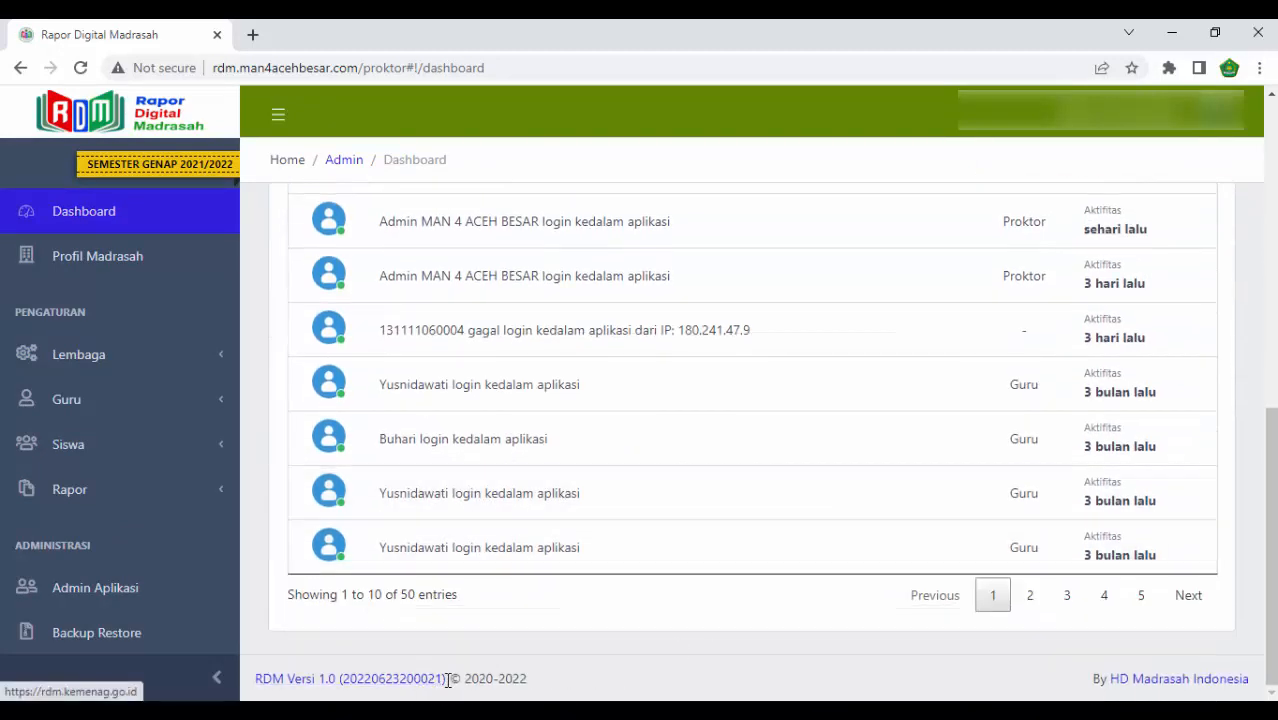
scroll(610, 610, "up", 5)
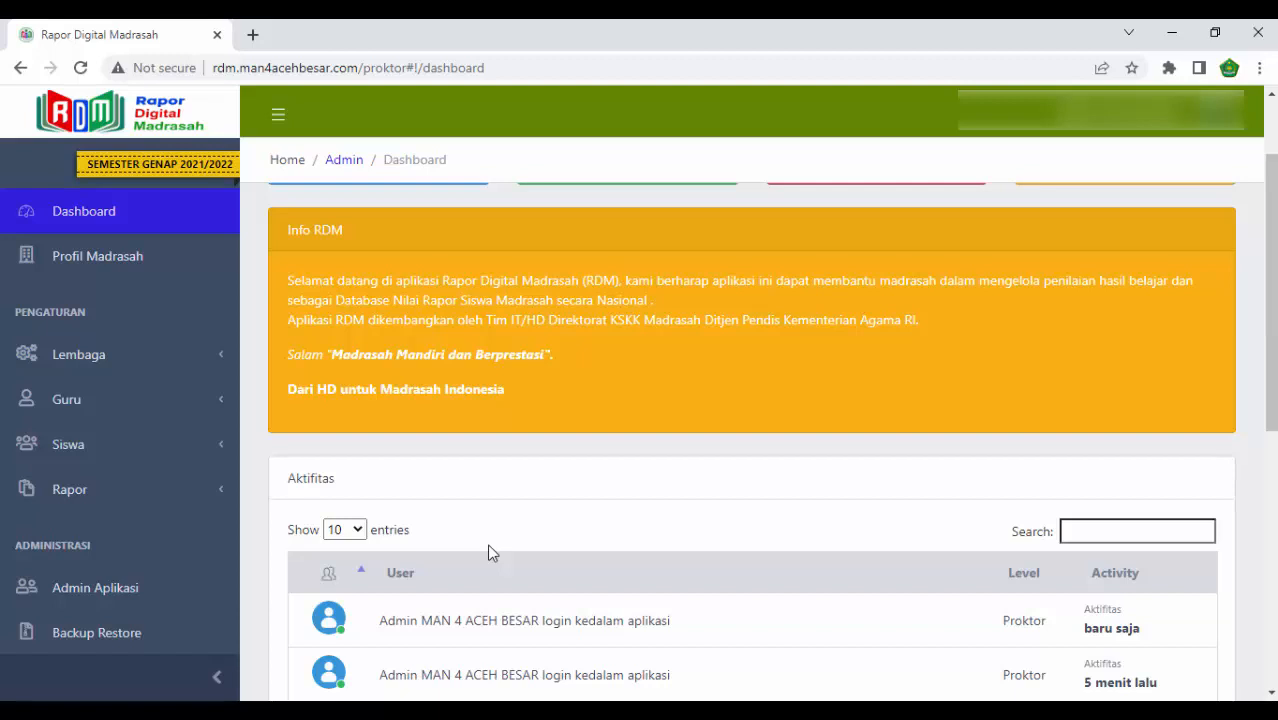
- Open the Naik Kelas page for students and set the 2021/2022 source to level XII, class XII.MIPA.1
left_click(195, 451)
scroll(191, 451, "down", 1)
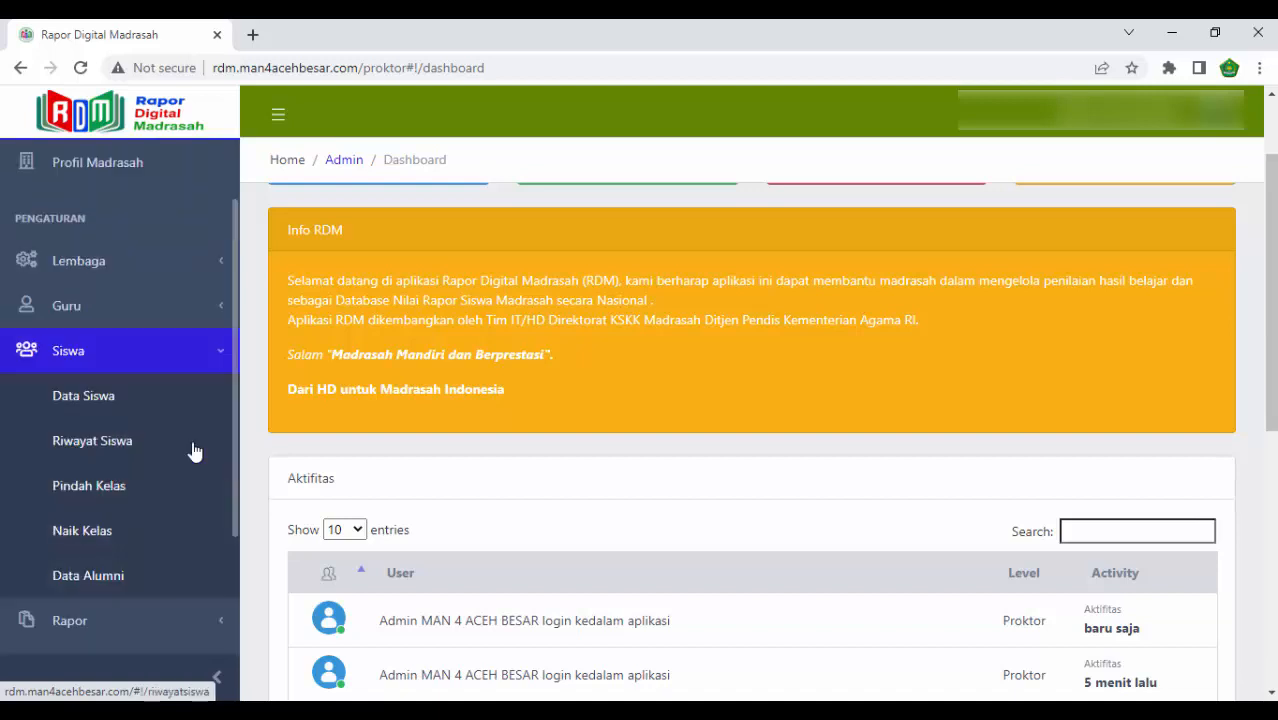
left_click(100, 539)
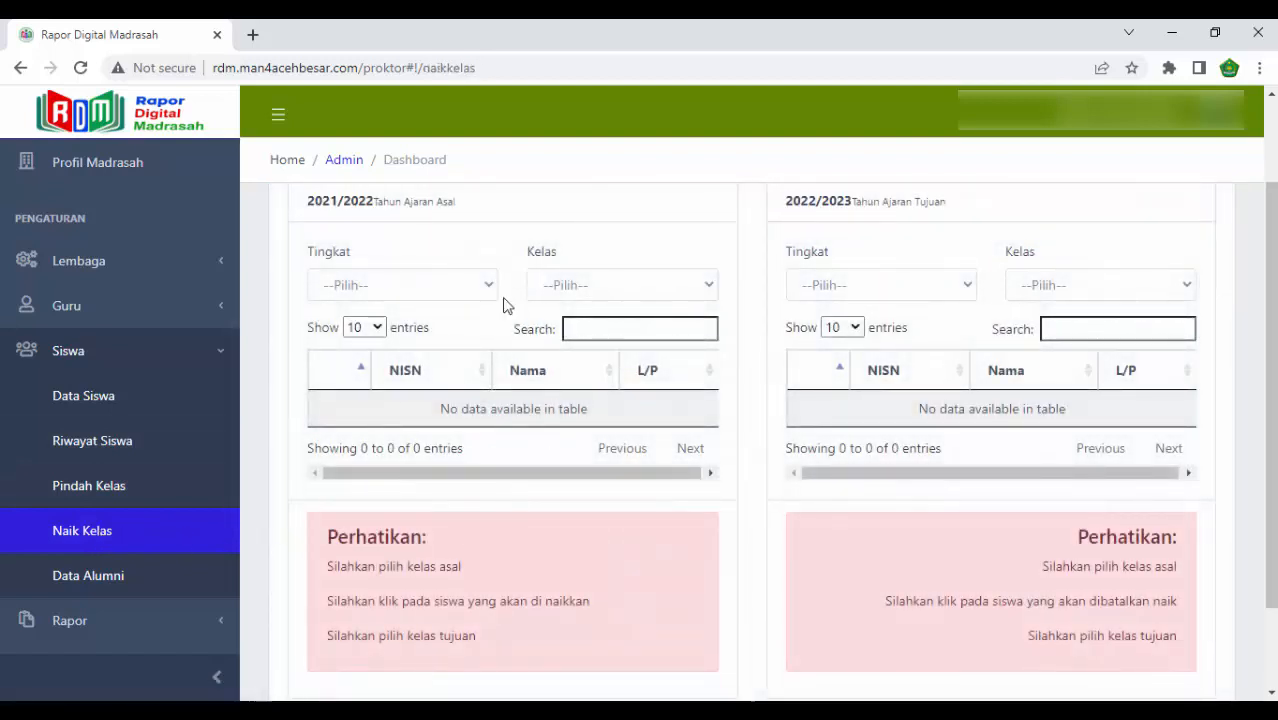
left_click(470, 287)
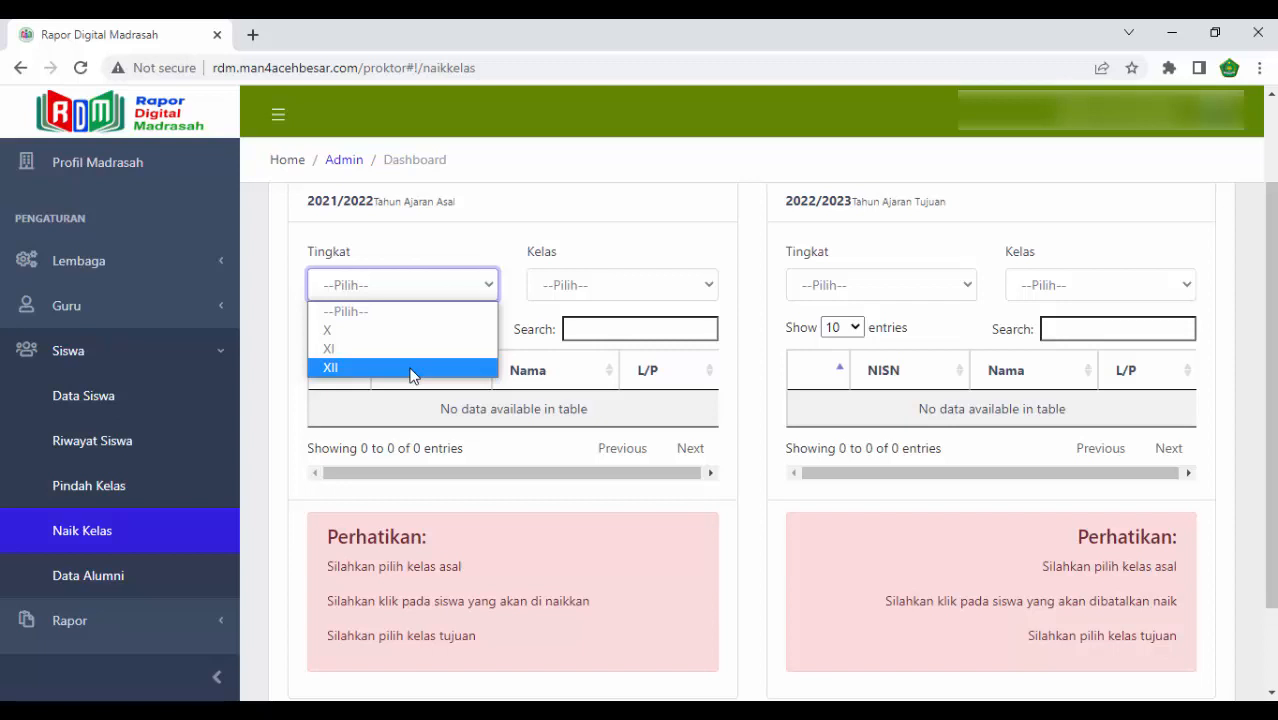
left_click(413, 375)
left_click(647, 290)
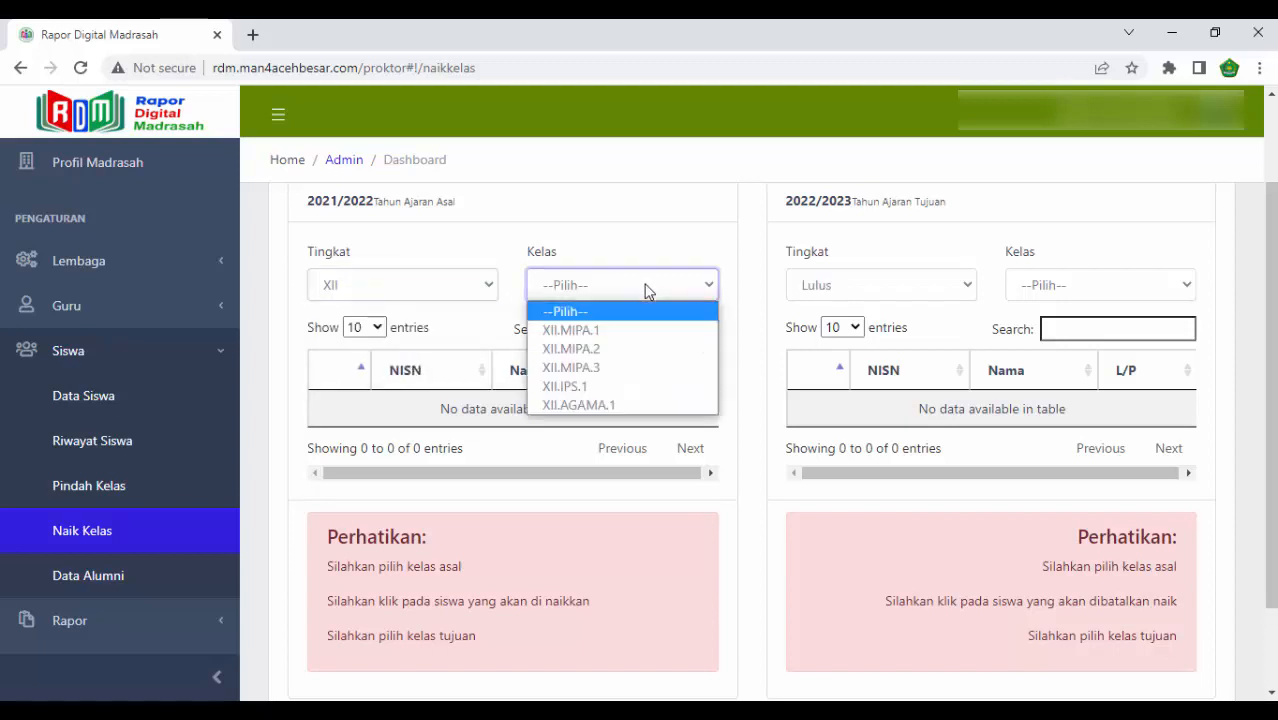
left_click(601, 331)
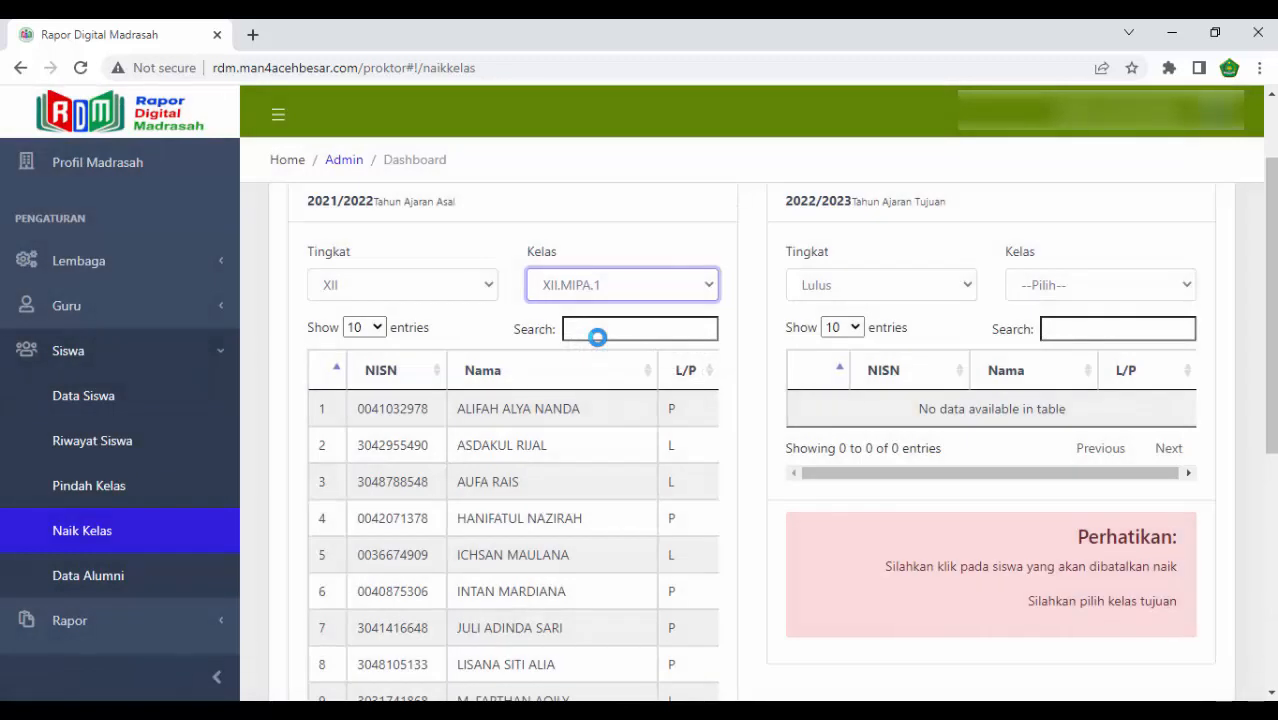
- Set the 2022/2023 destination to level Lulus and class Alumni
scroll(388, 310, "up", 2)
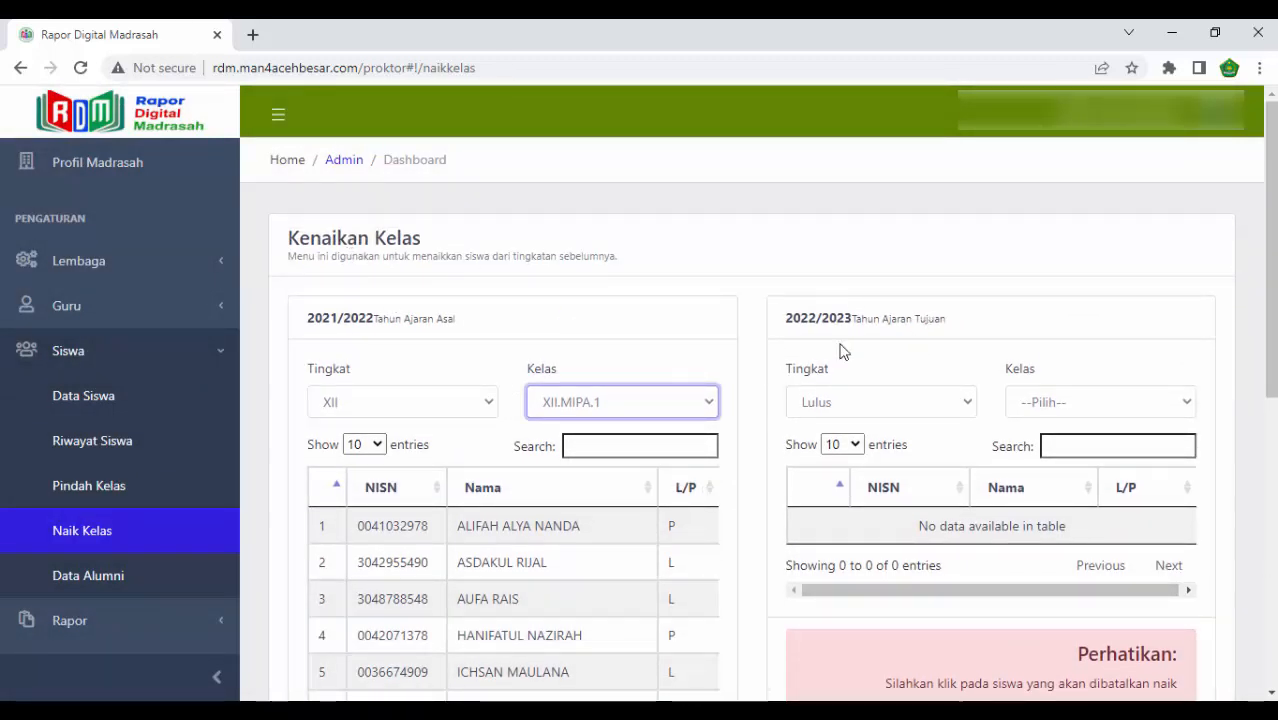
left_click(888, 414)
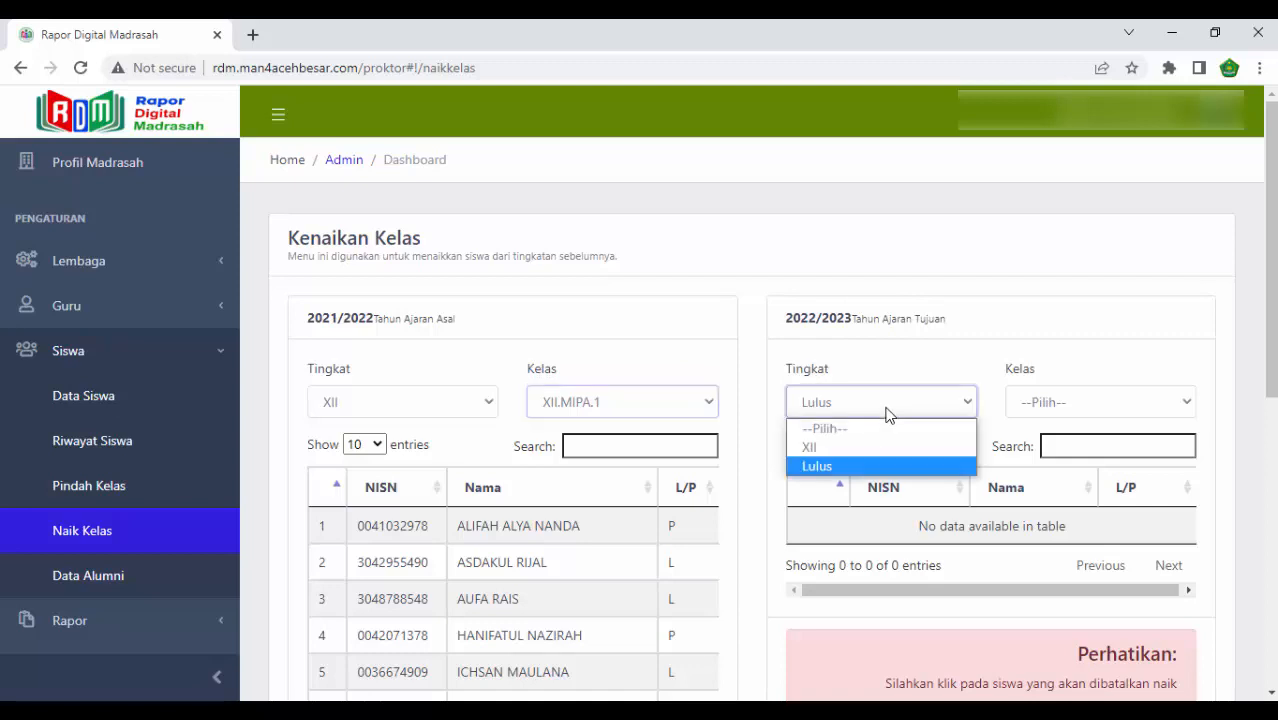
left_click(860, 466)
left_click(1068, 403)
left_click(1048, 444)
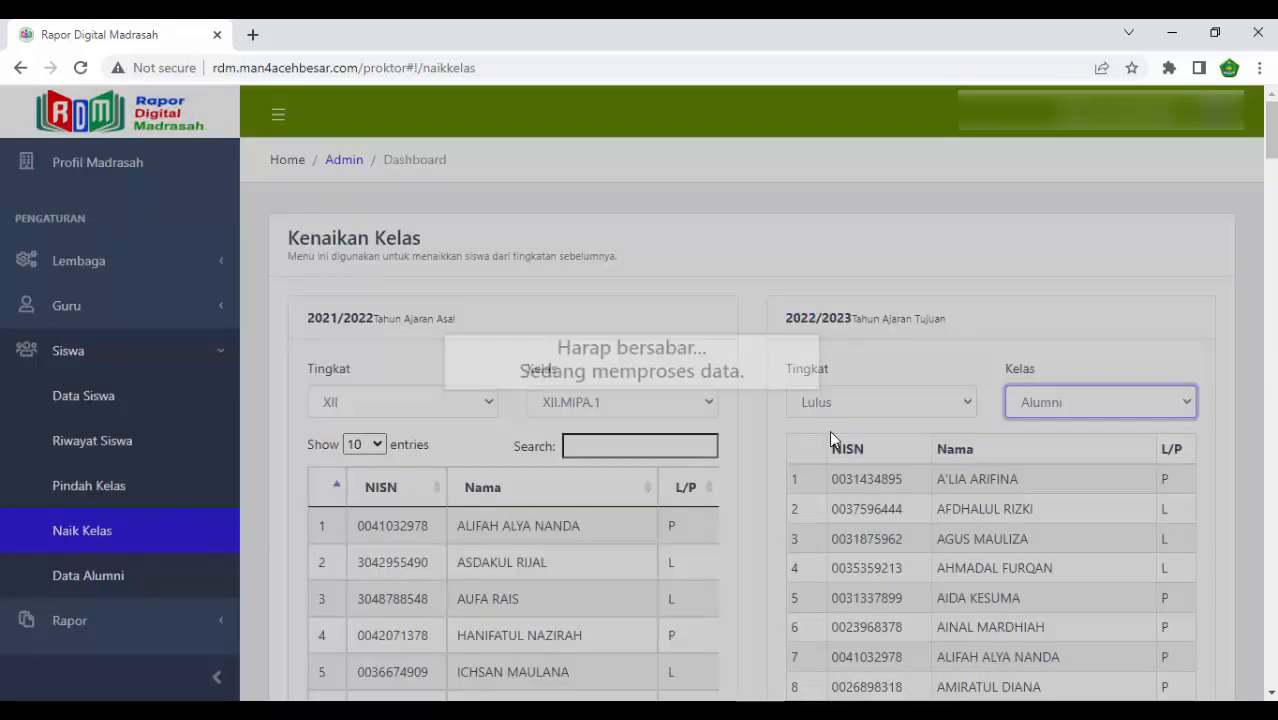
- Select all students of class XII.MIPA.1 and process their promotion to the 2022/2023 Alumni class
scroll(938, 370, "down", 1)
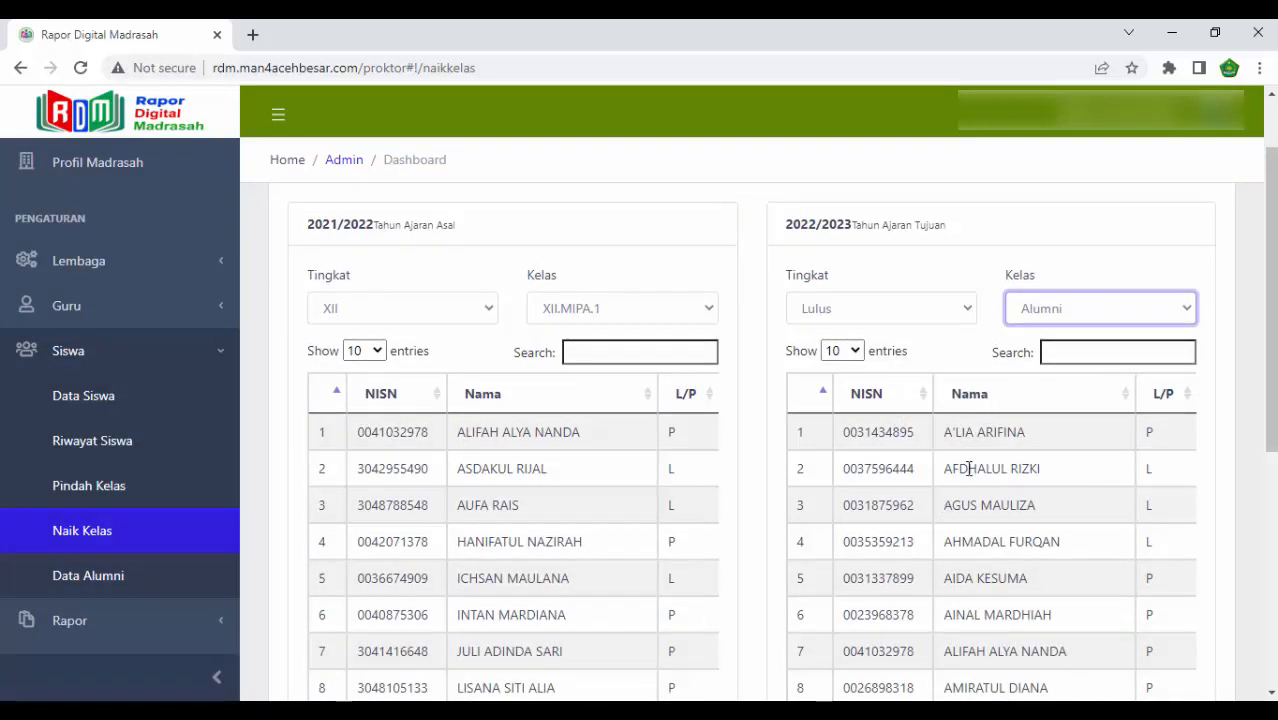
scroll(968, 468, "down", 5)
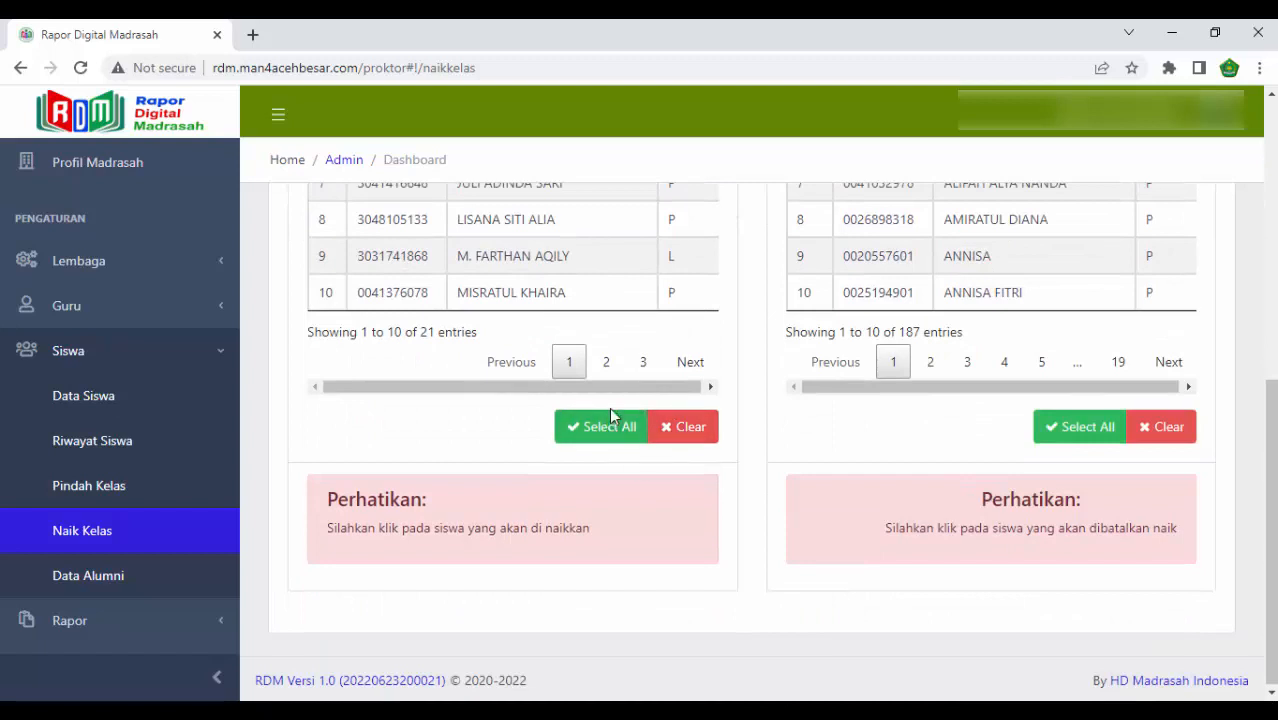
scroll(600, 438, "up", 2)
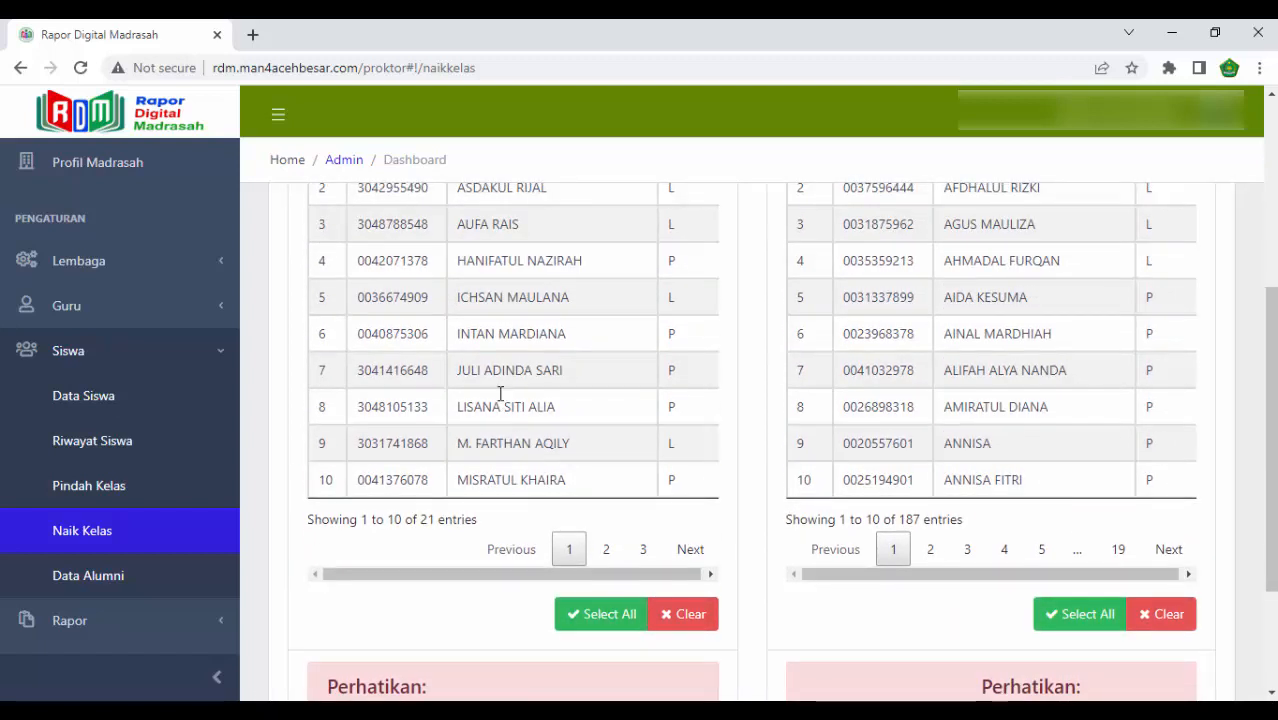
left_click(601, 616)
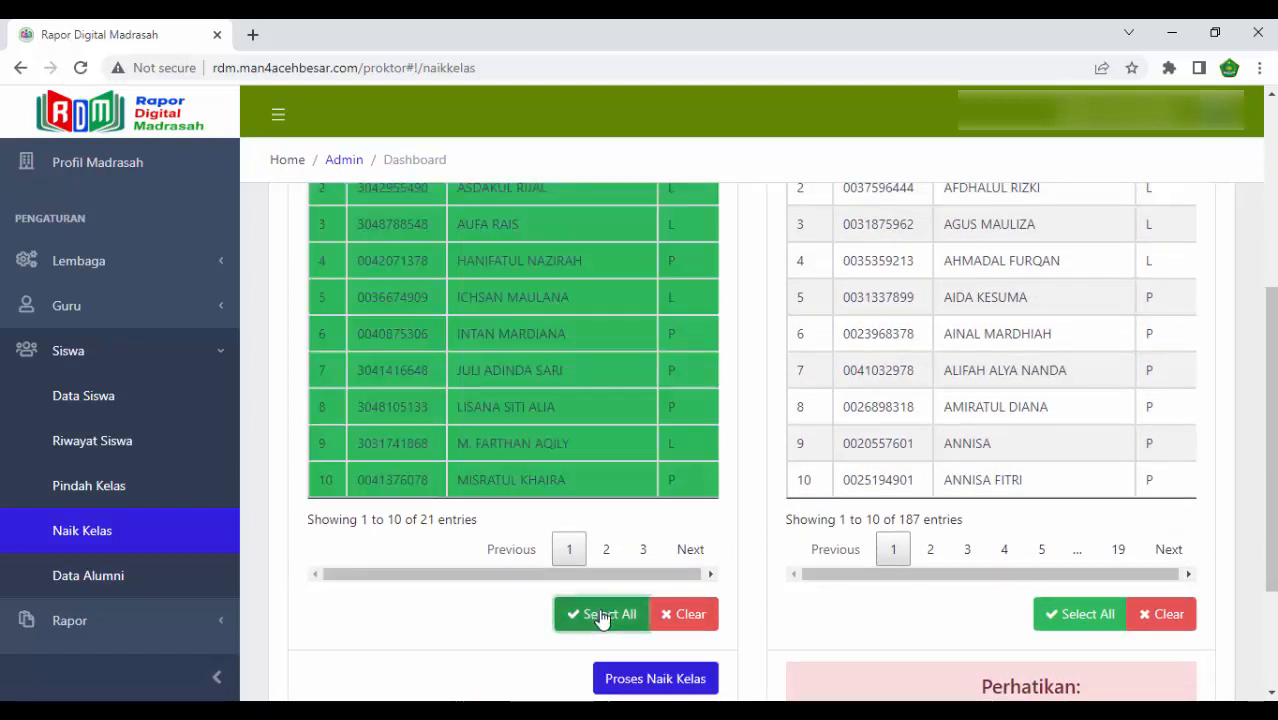
scroll(599, 405, "down", 1)
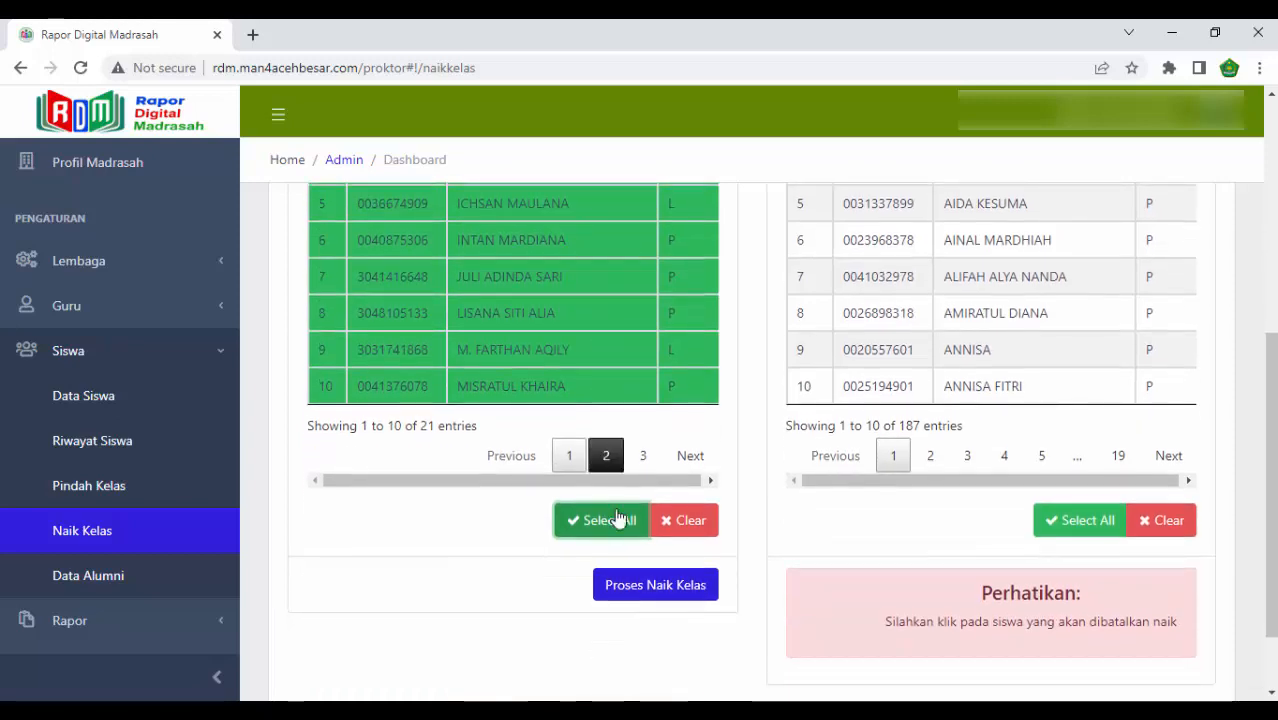
left_click(638, 586)
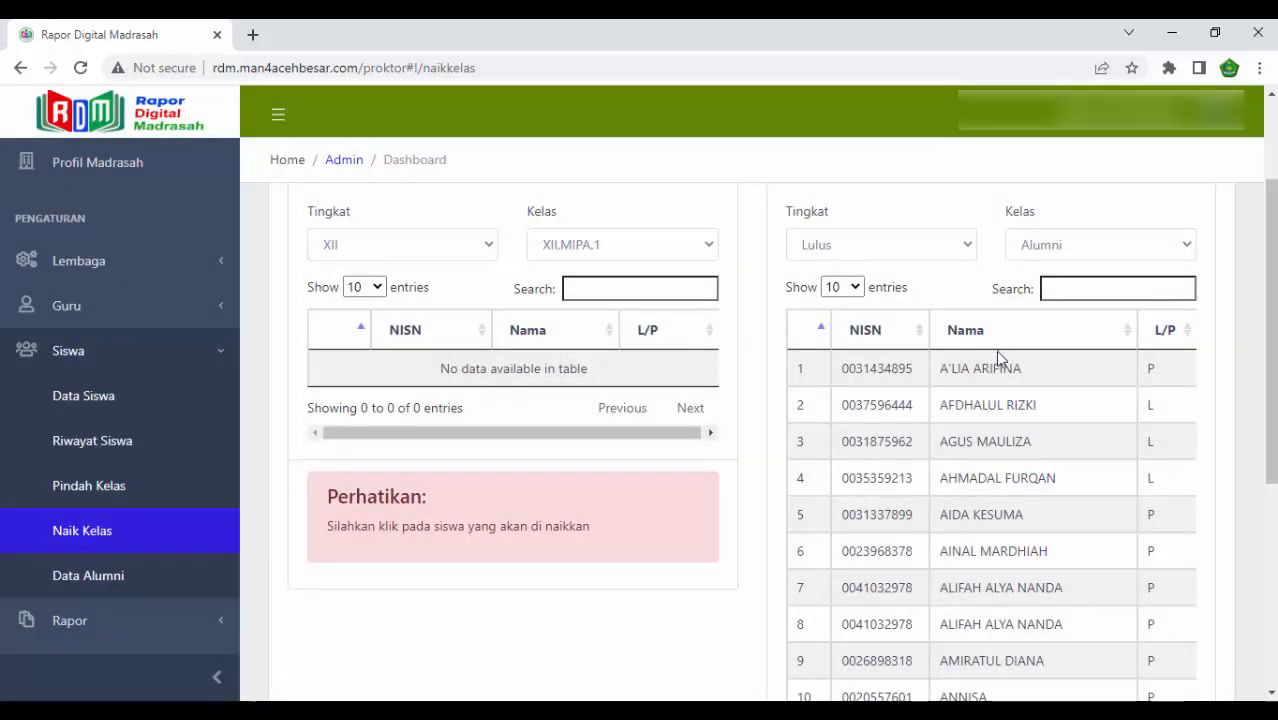
- Examine the 2022/2023 Alumni student list and select its tenth row to bring up the Batal Naik Kelas option
left_click(1067, 254)
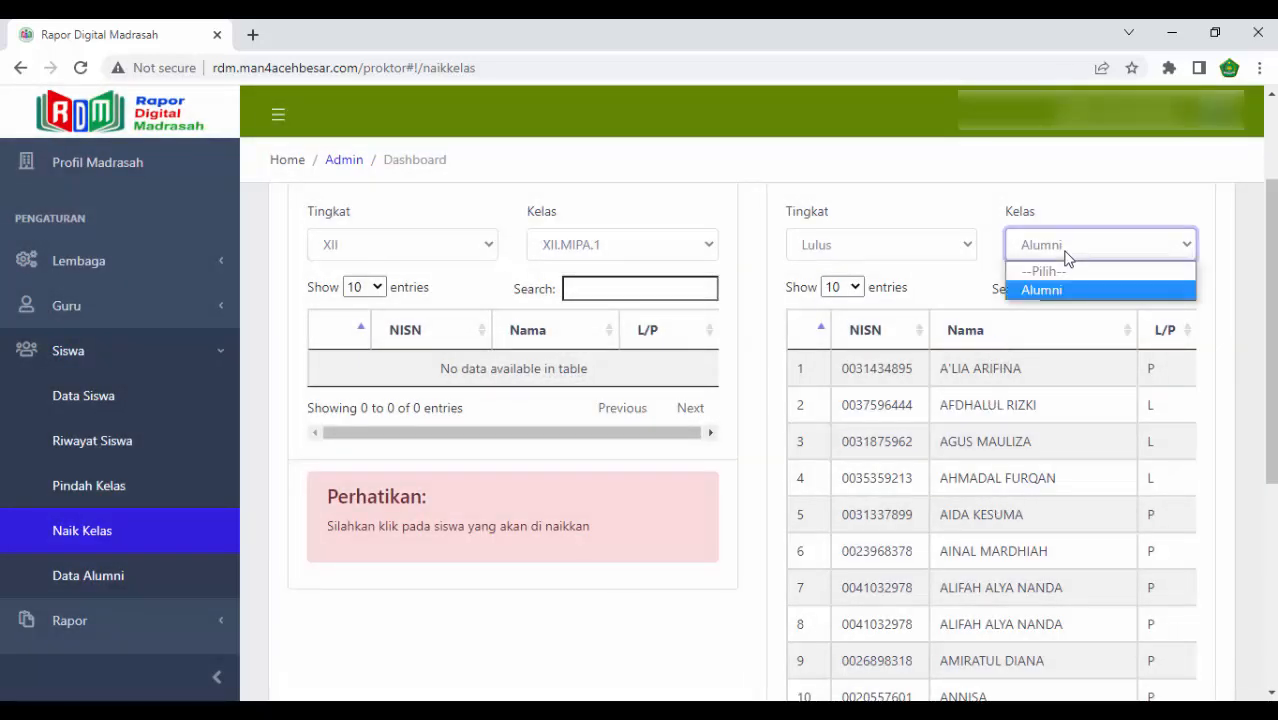
left_click(1067, 257)
scroll(976, 480, "down", 5)
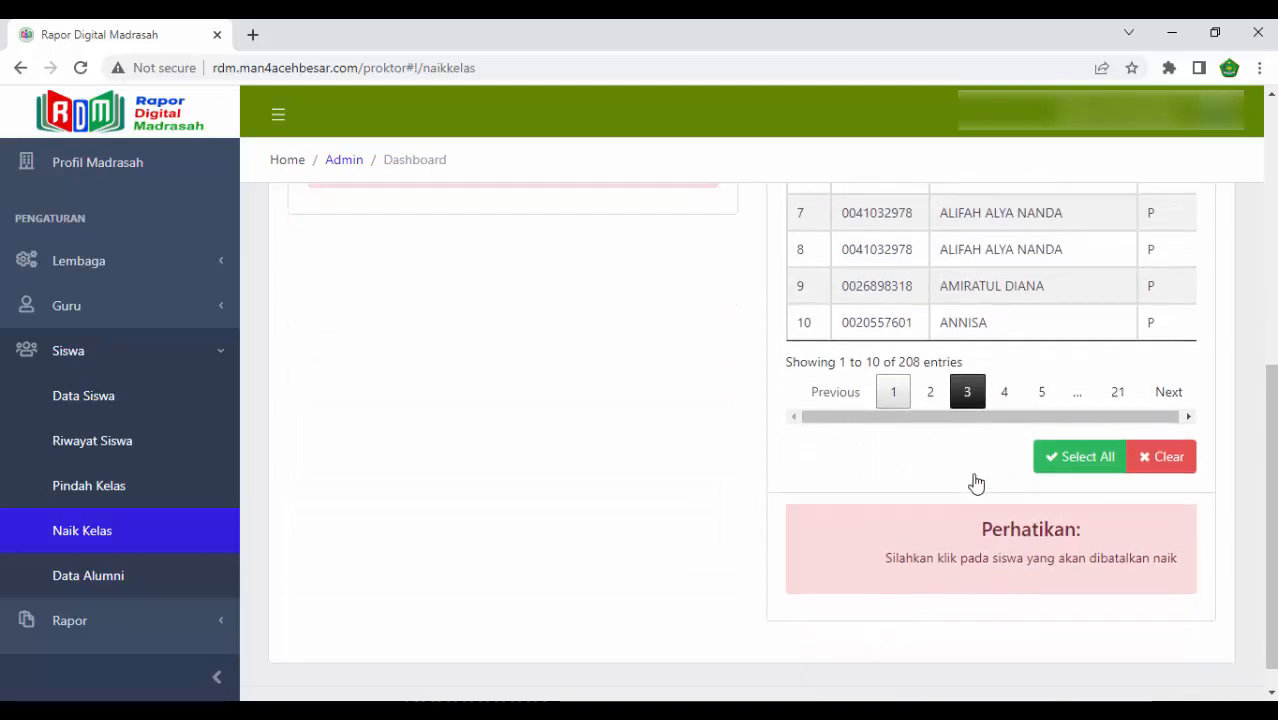
scroll(712, 362, "up", 2)
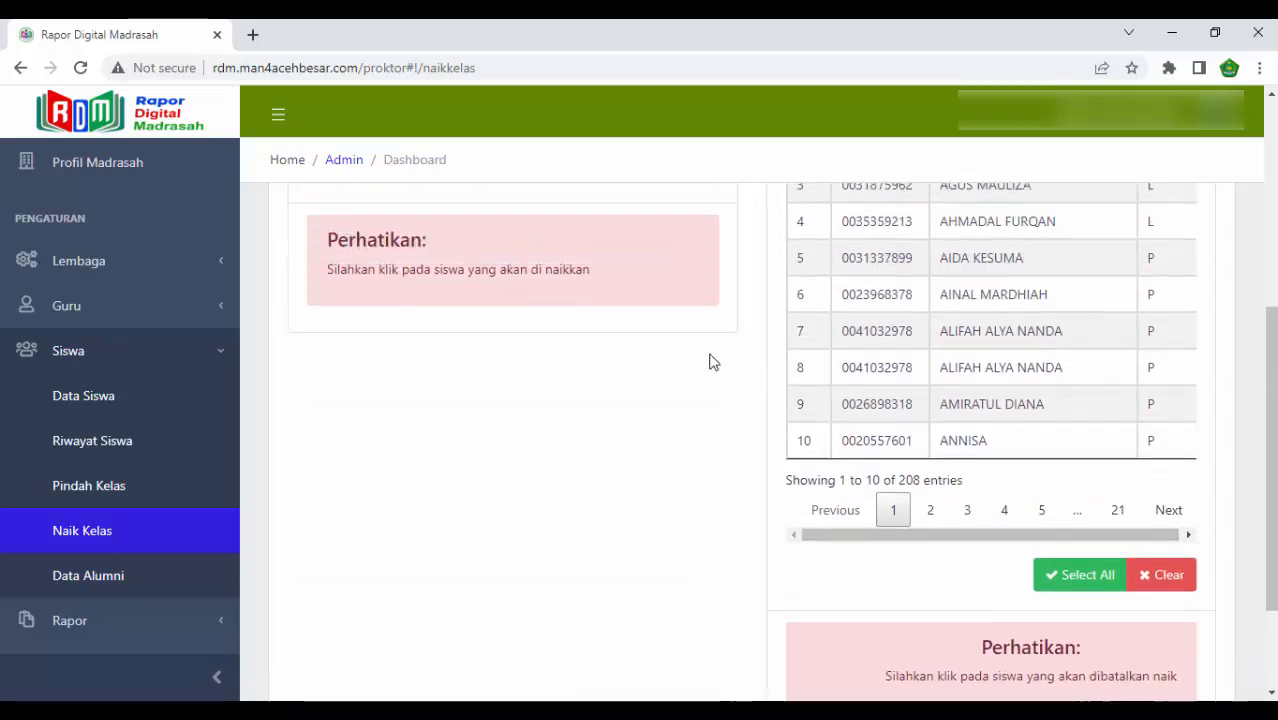
scroll(870, 505, "down", 2)
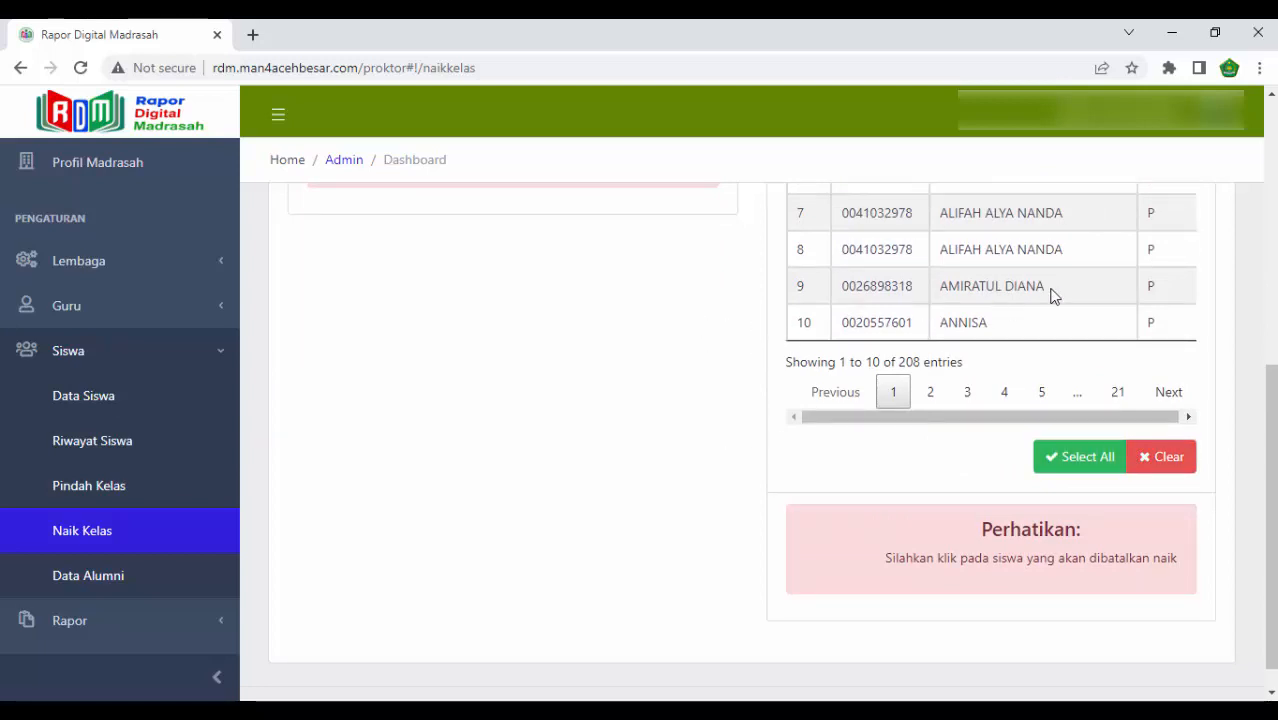
scroll(991, 294, "up", 5)
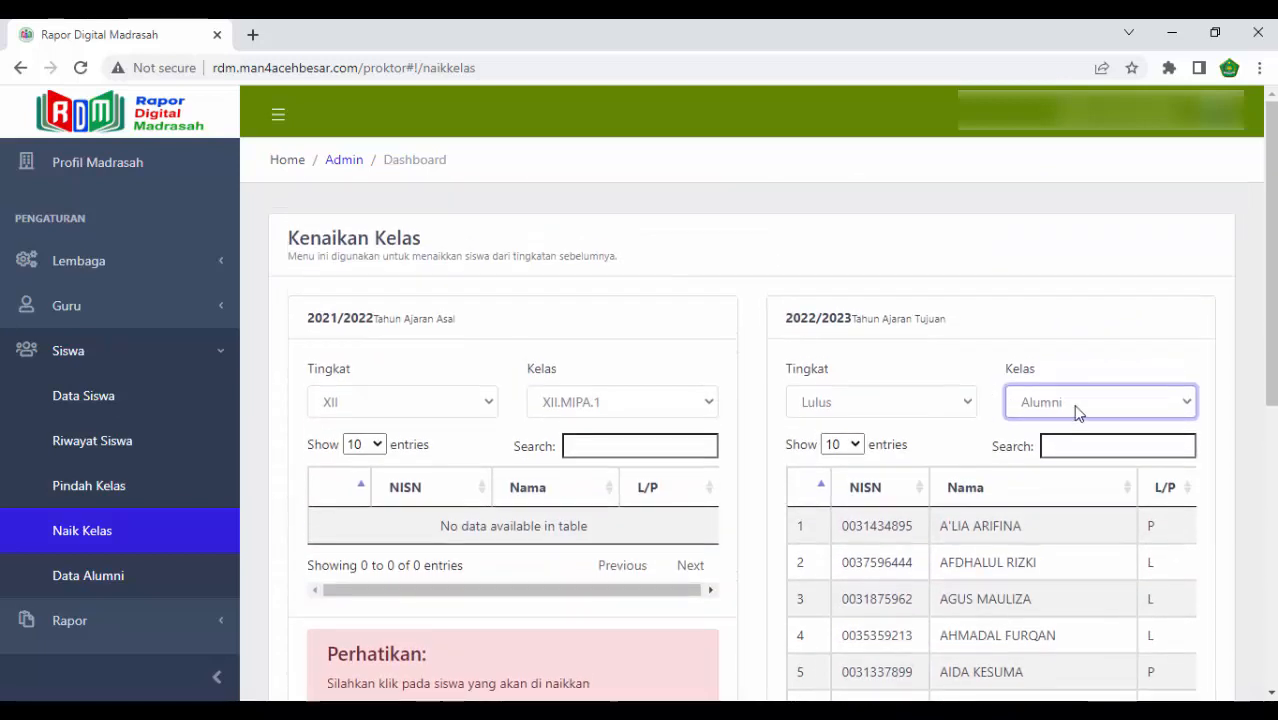
left_click(1096, 449)
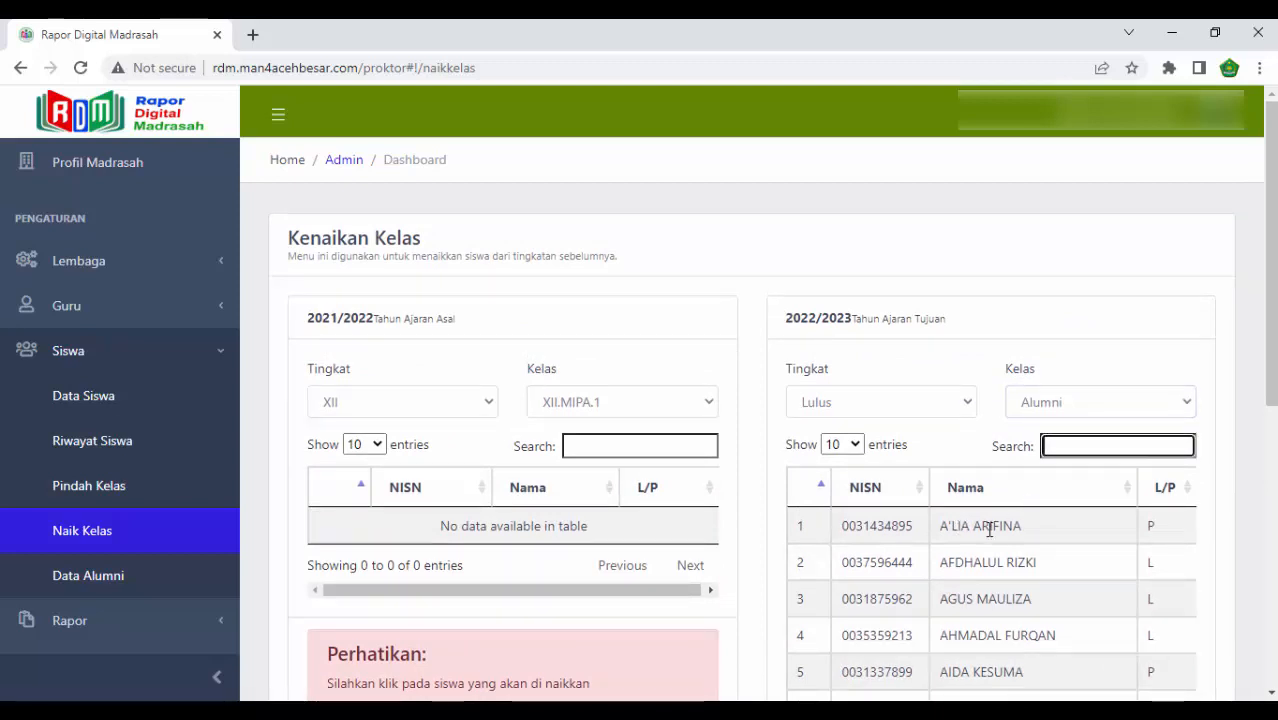
scroll(989, 530, "down", 3)
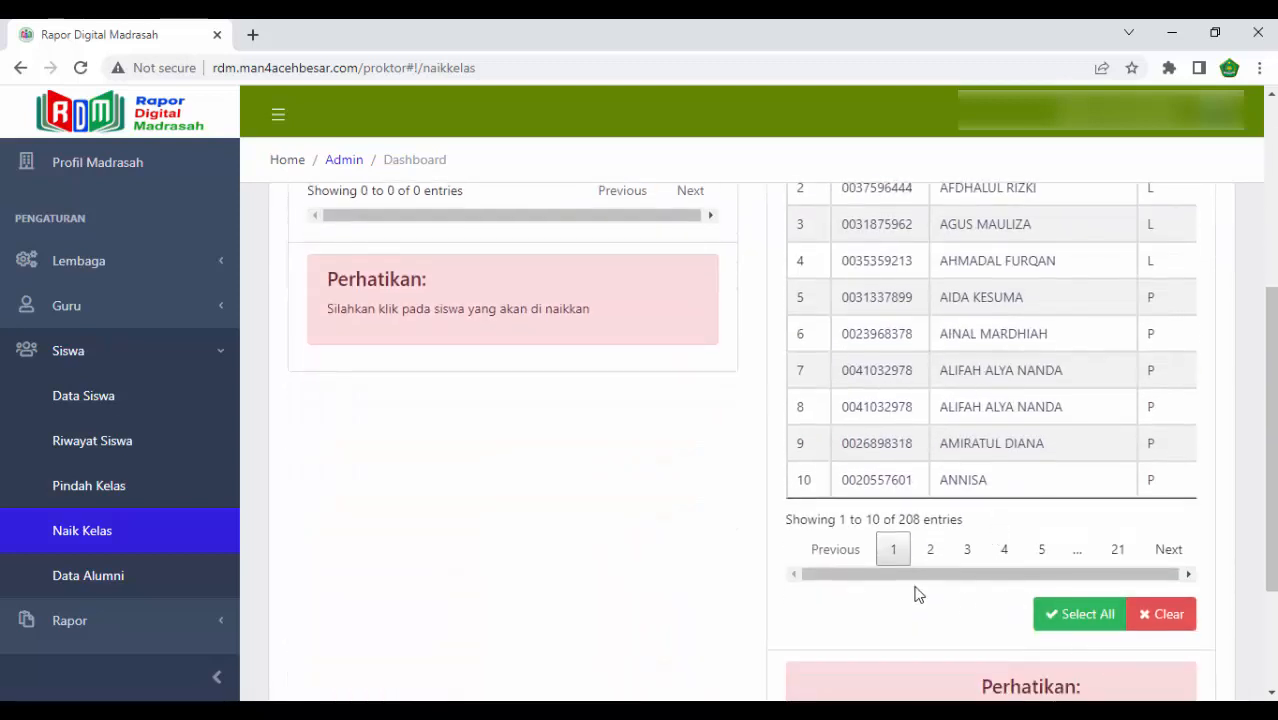
scroll(915, 595, "down", 2)
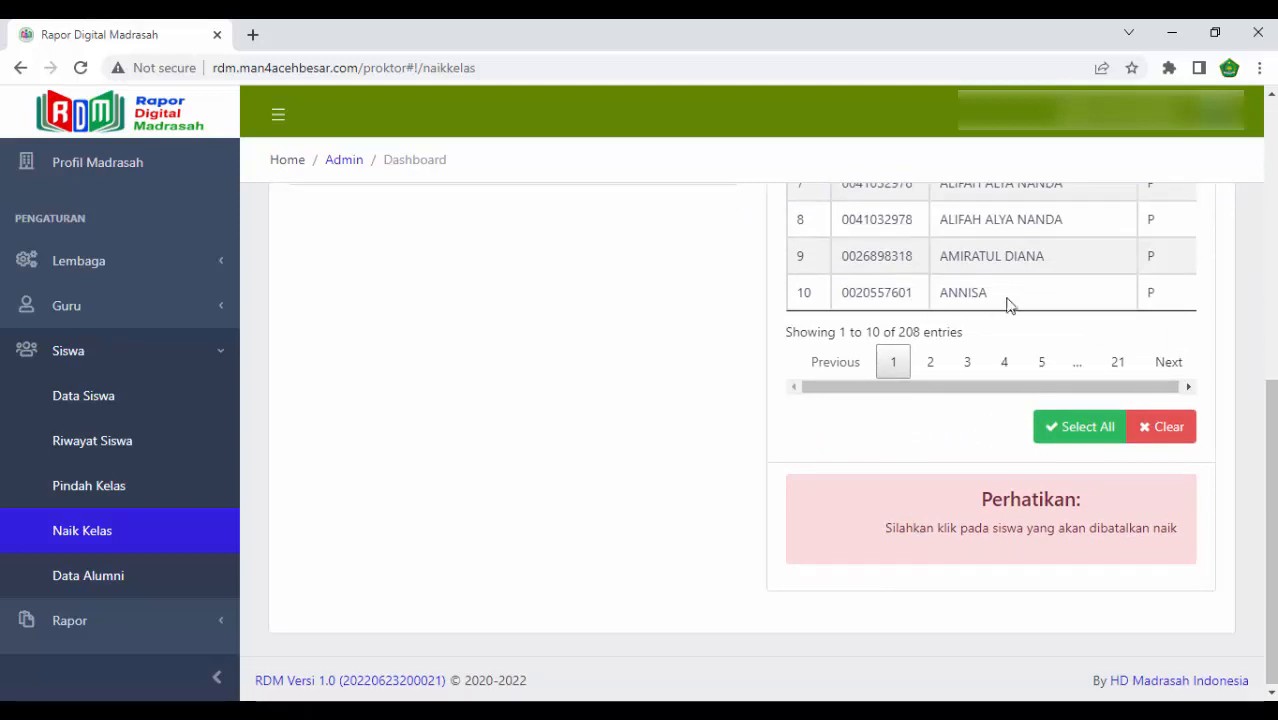
left_click(963, 287)
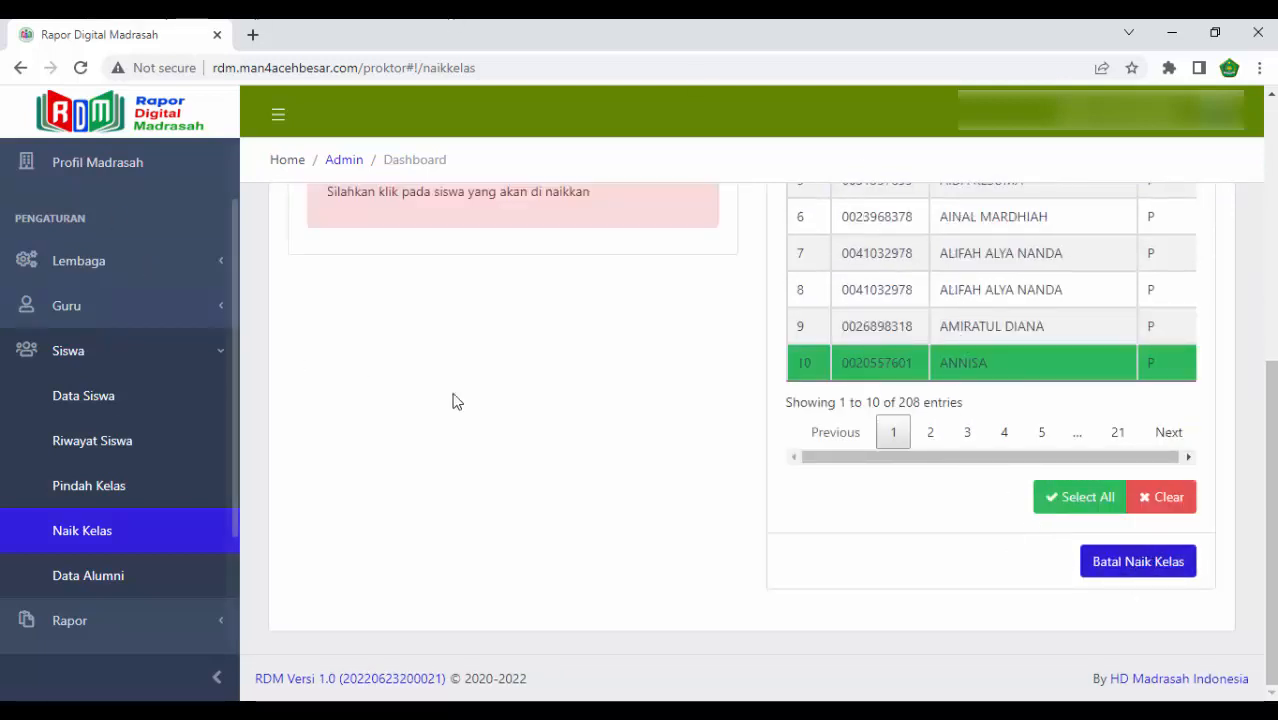
- Change the 2021/2022 source class to XII.MIPA.2 and select all of its students
scroll(600, 455, "up", 2)
scroll(600, 455, "up", 2)
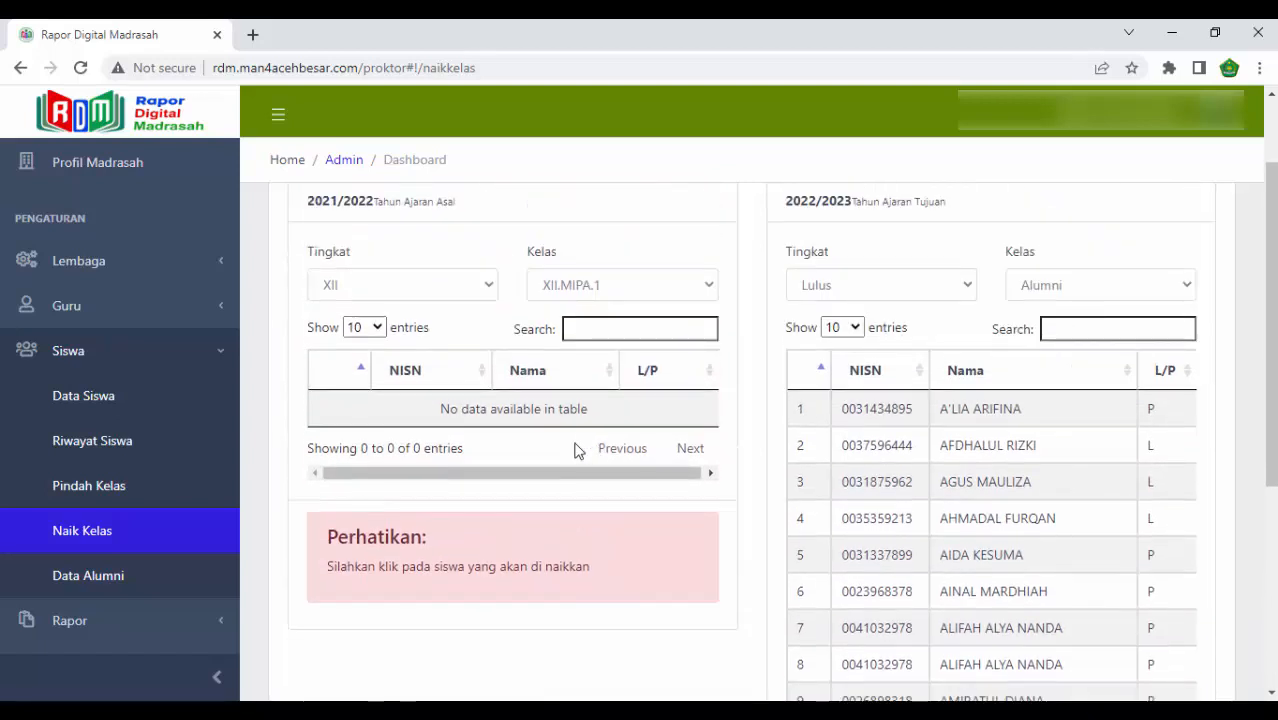
left_click(590, 287)
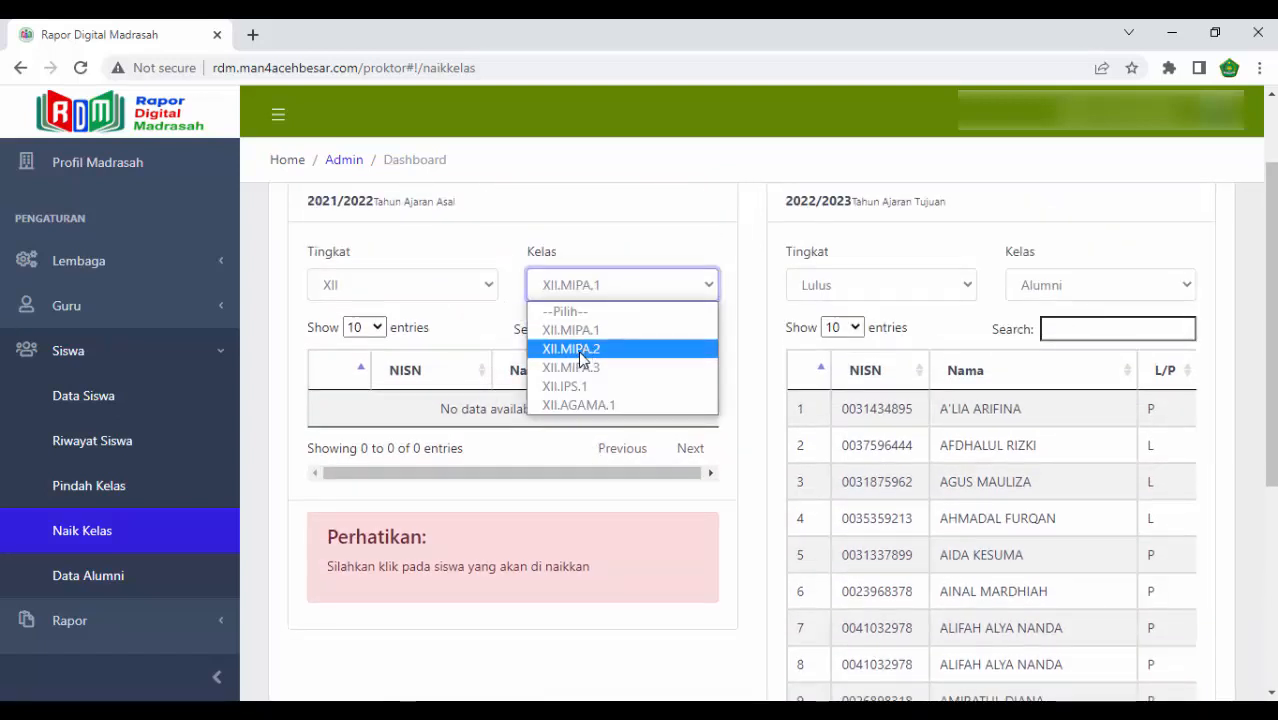
left_click(580, 350)
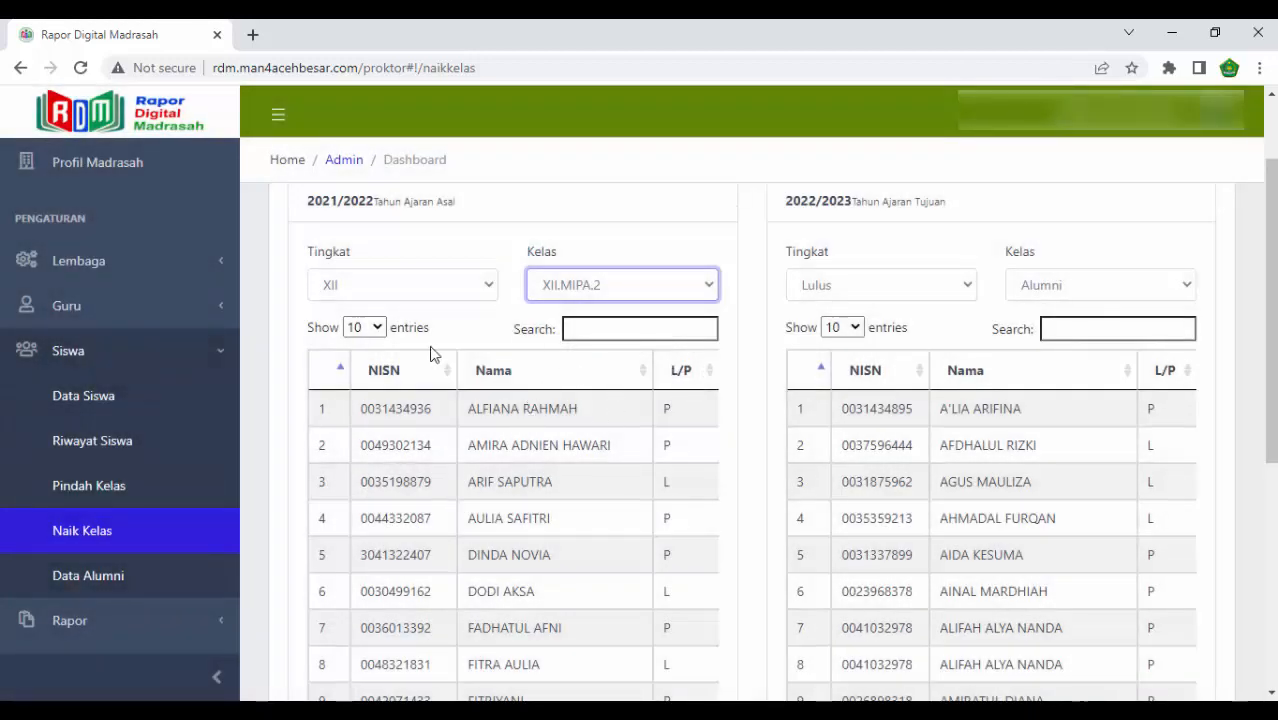
scroll(490, 380, "down", 4)
left_click(598, 428)
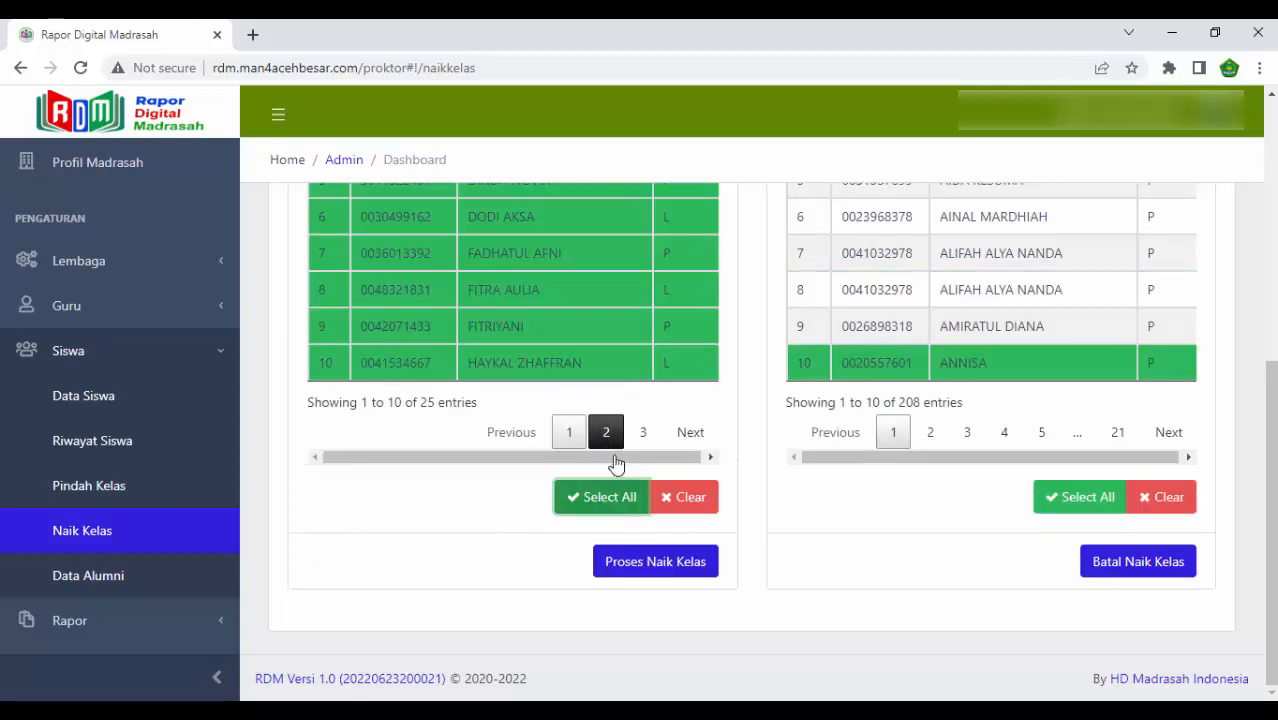
- Deselect the tenth student in the Alumni list, keeping level Lulus and class Alumni as the 2022/2023 destination
scroll(855, 526, "up", 5)
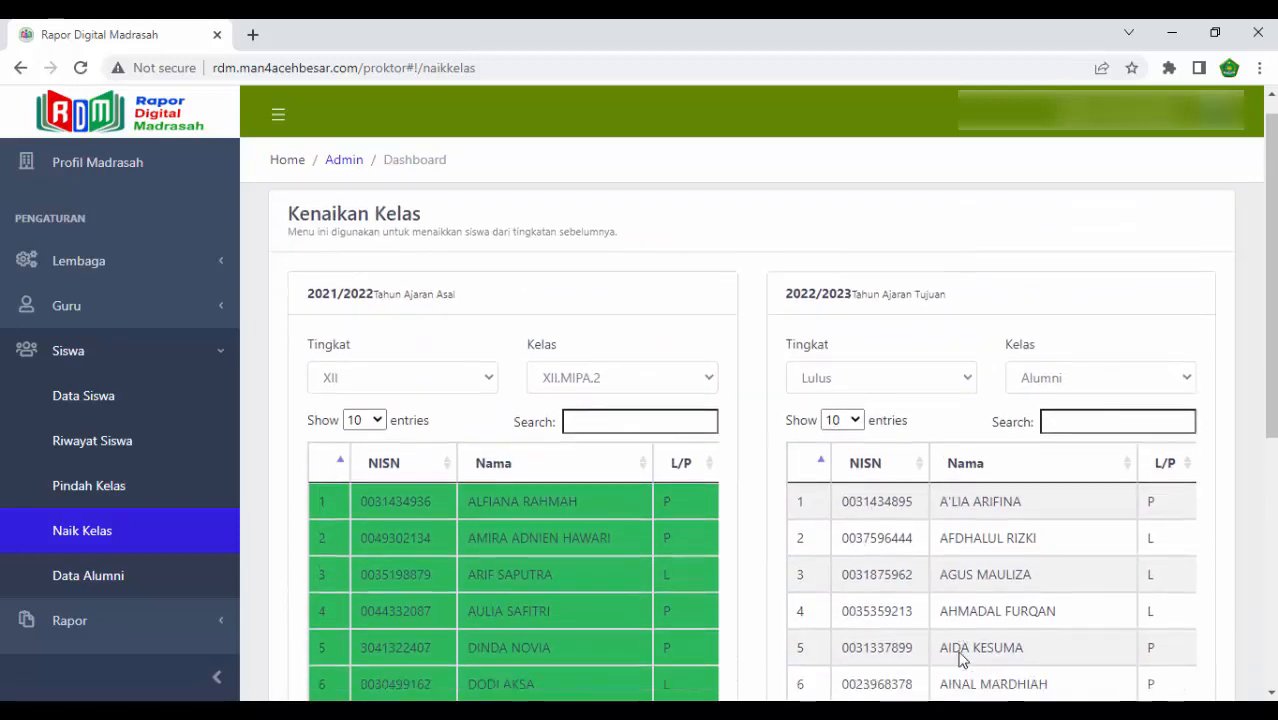
scroll(962, 658, "down", 4)
left_click(942, 491)
scroll(931, 548, "up", 1)
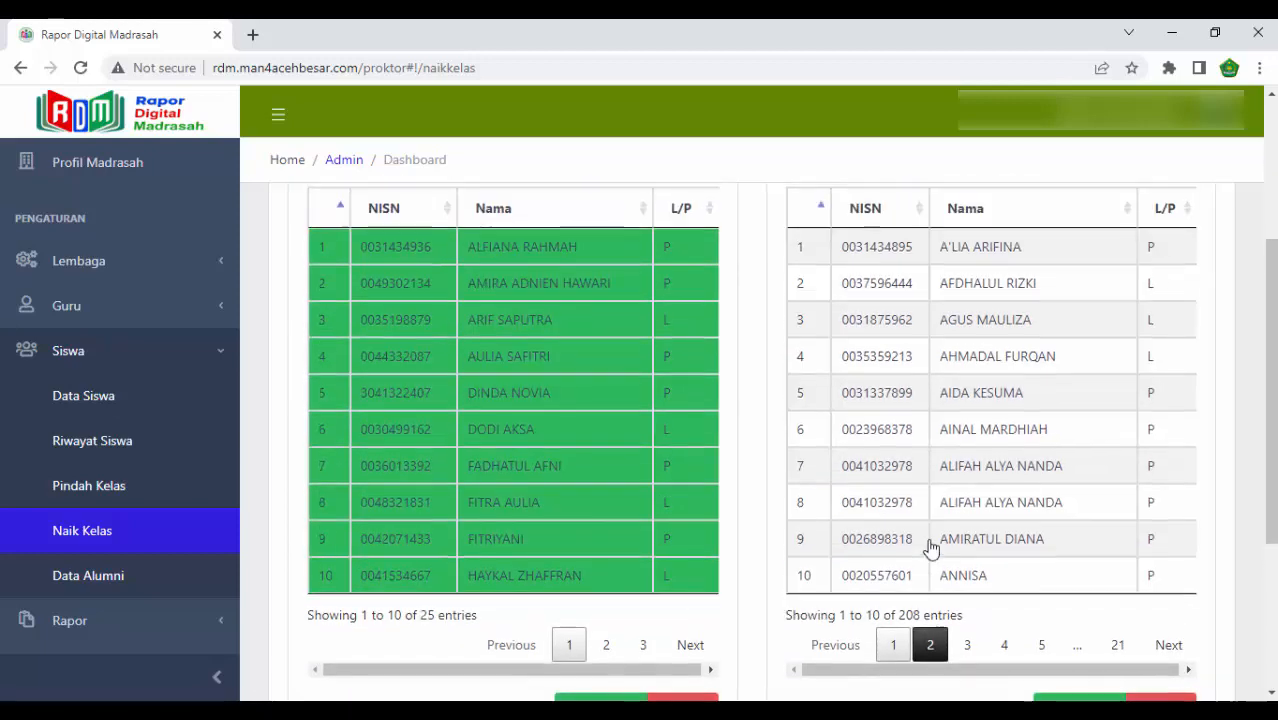
scroll(931, 548, "up", 3)
left_click(870, 405)
left_click(876, 467)
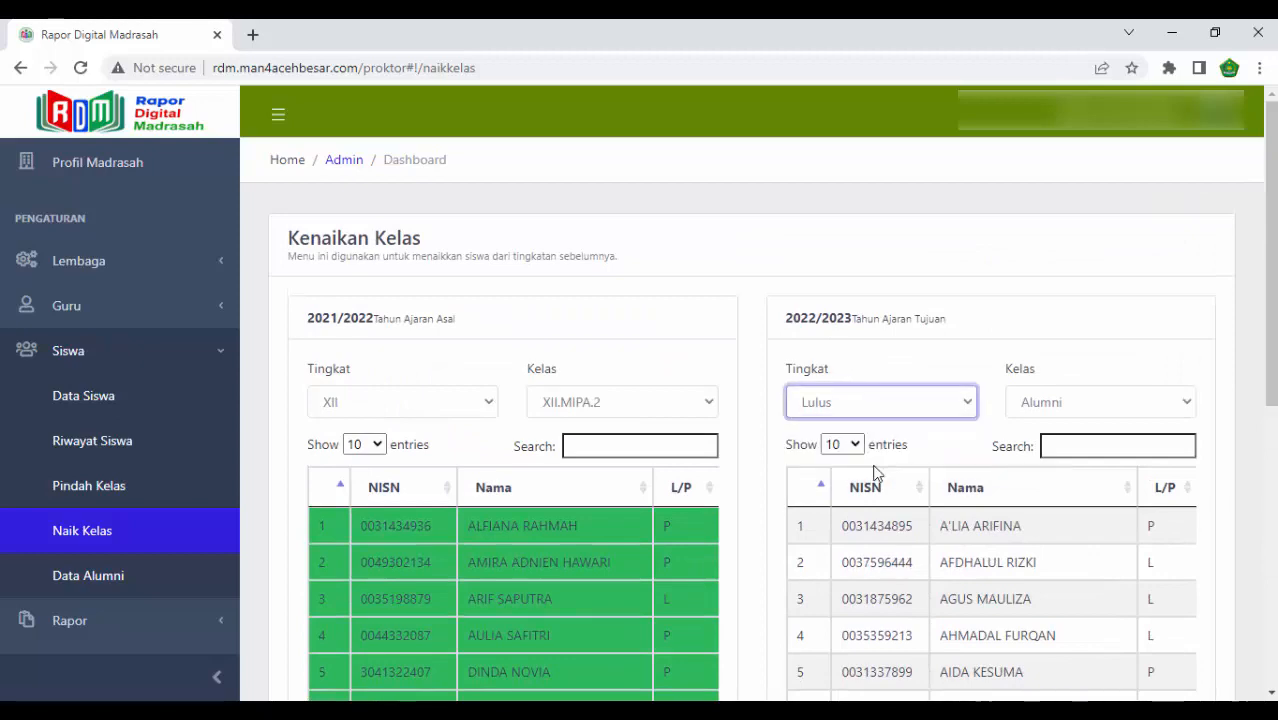
left_click(1065, 403)
left_click(1058, 448)
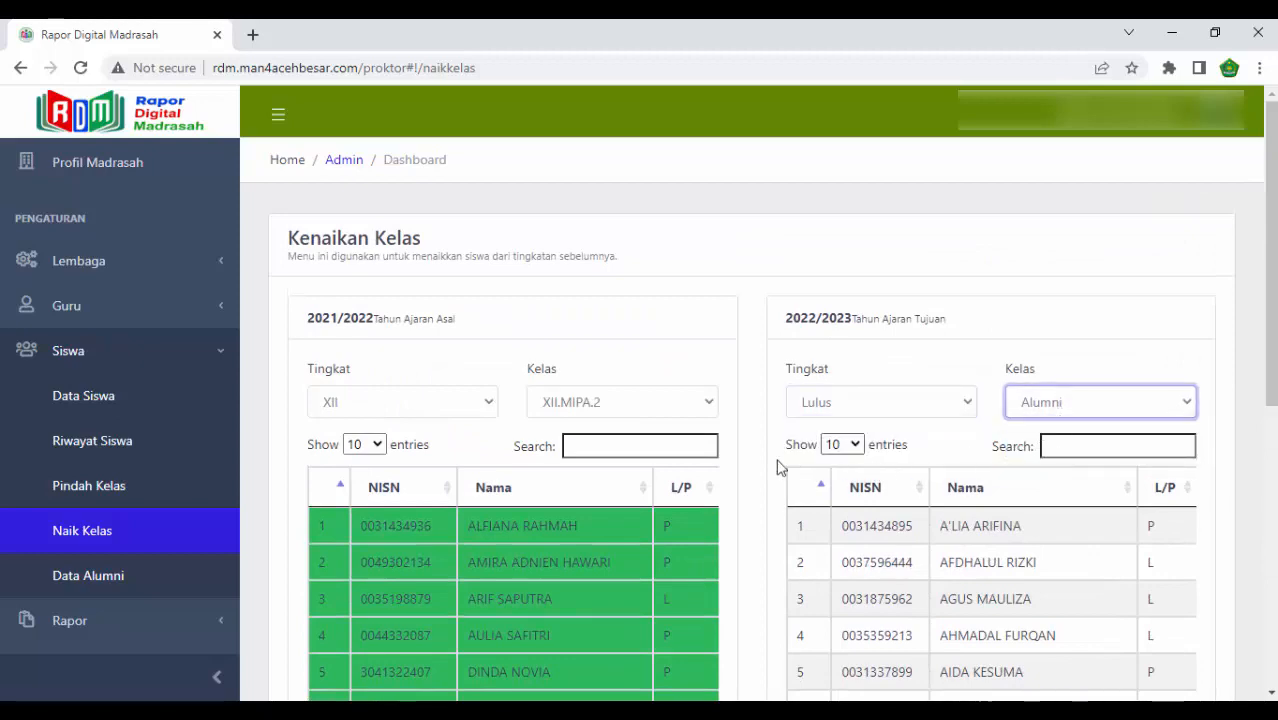
- Check the last page of selected XII.MIPA.2 students and process their promotion to Alumni
scroll(765, 476, "down", 5)
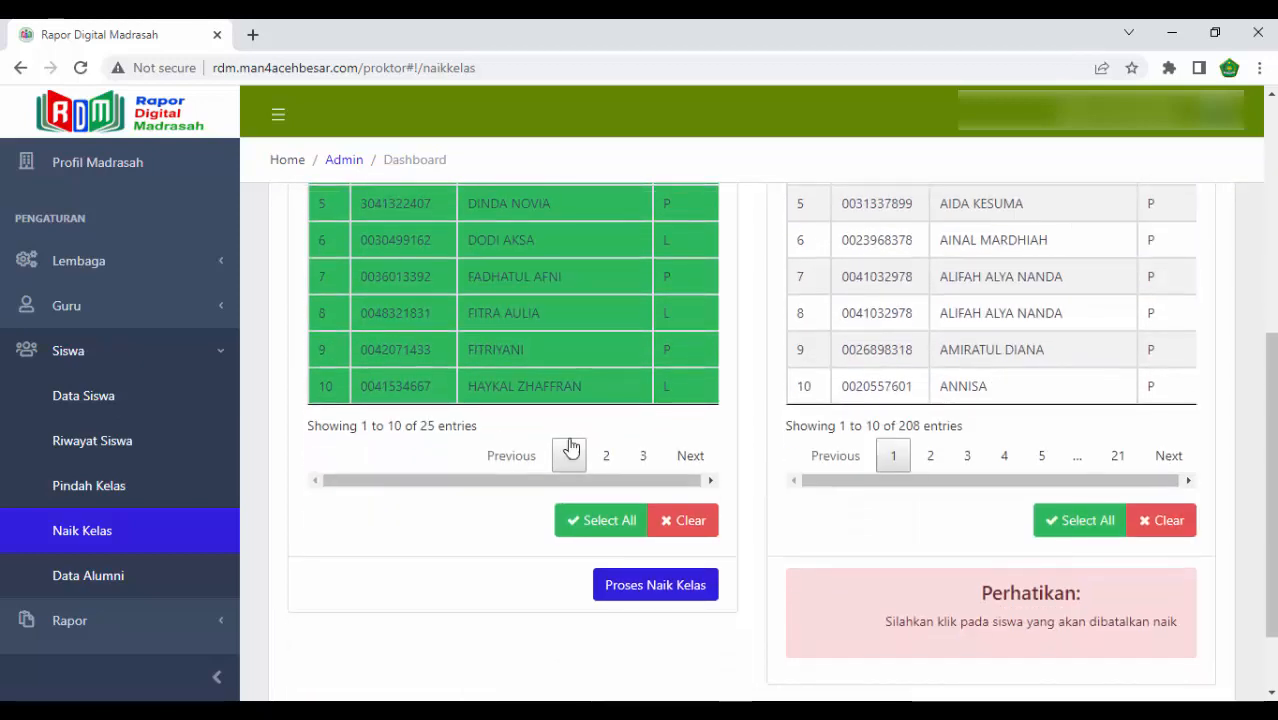
left_click(643, 454)
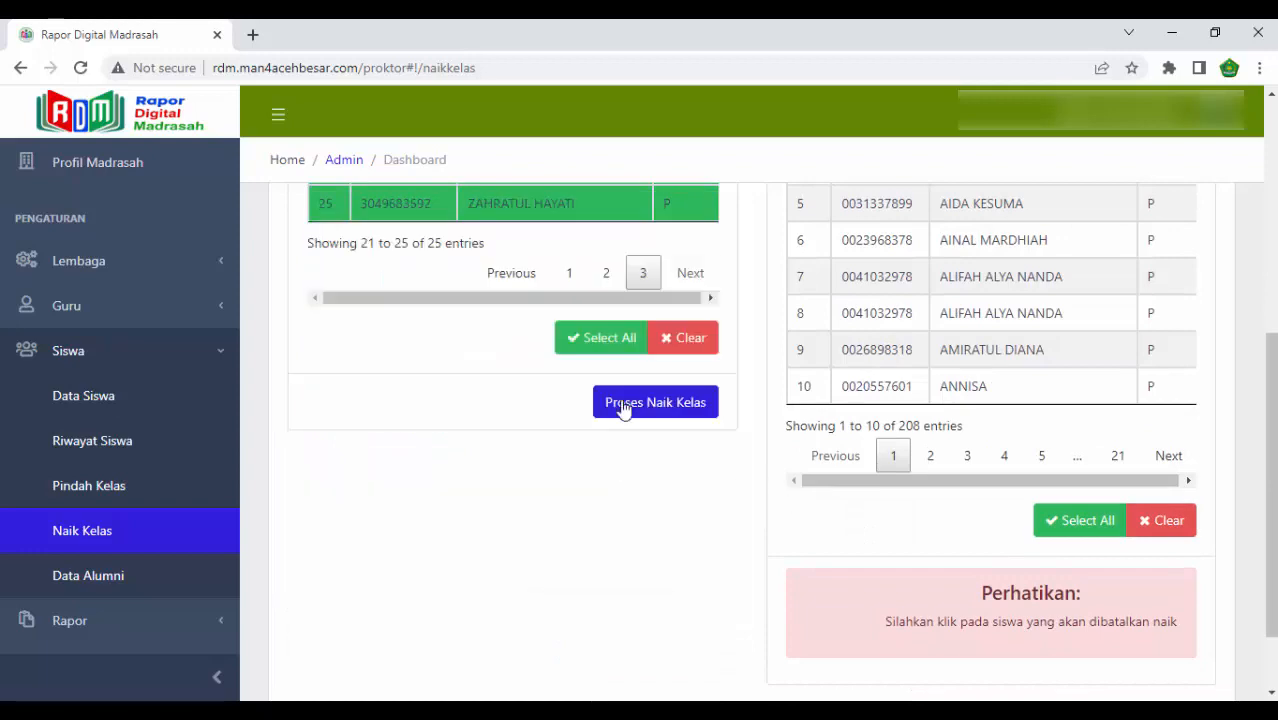
scroll(522, 362, "up", 1)
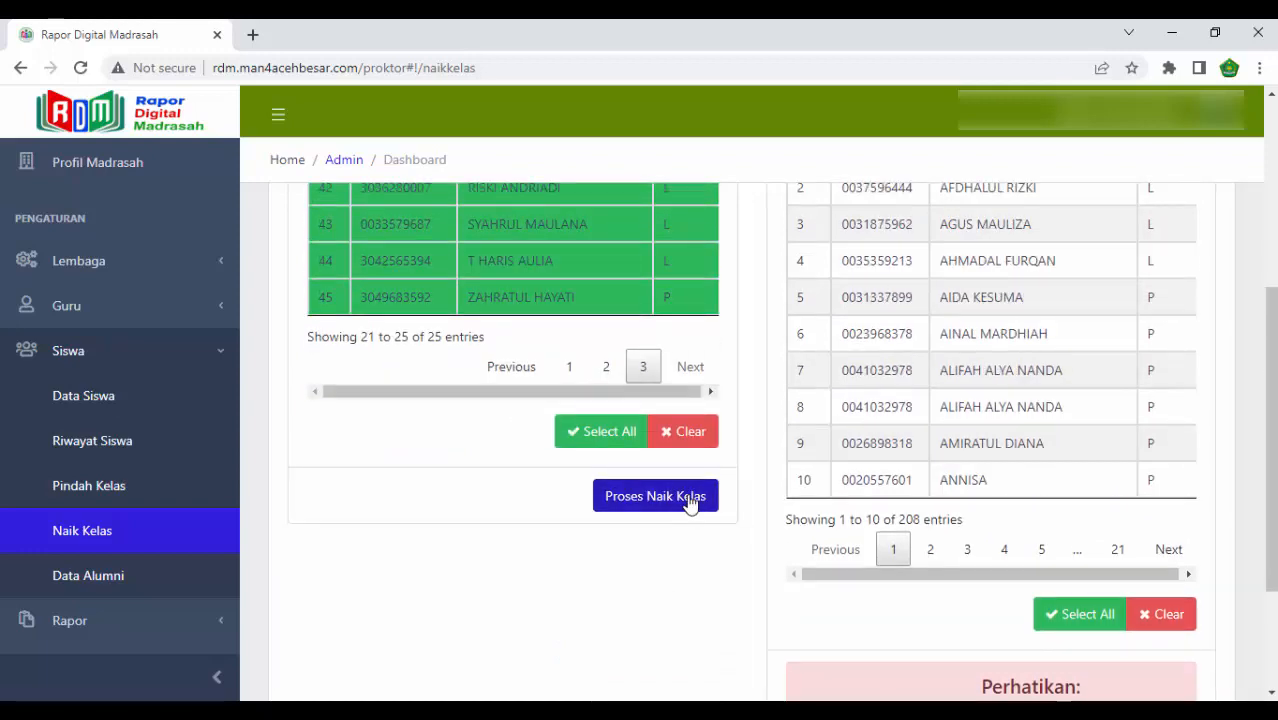
left_click(689, 503)
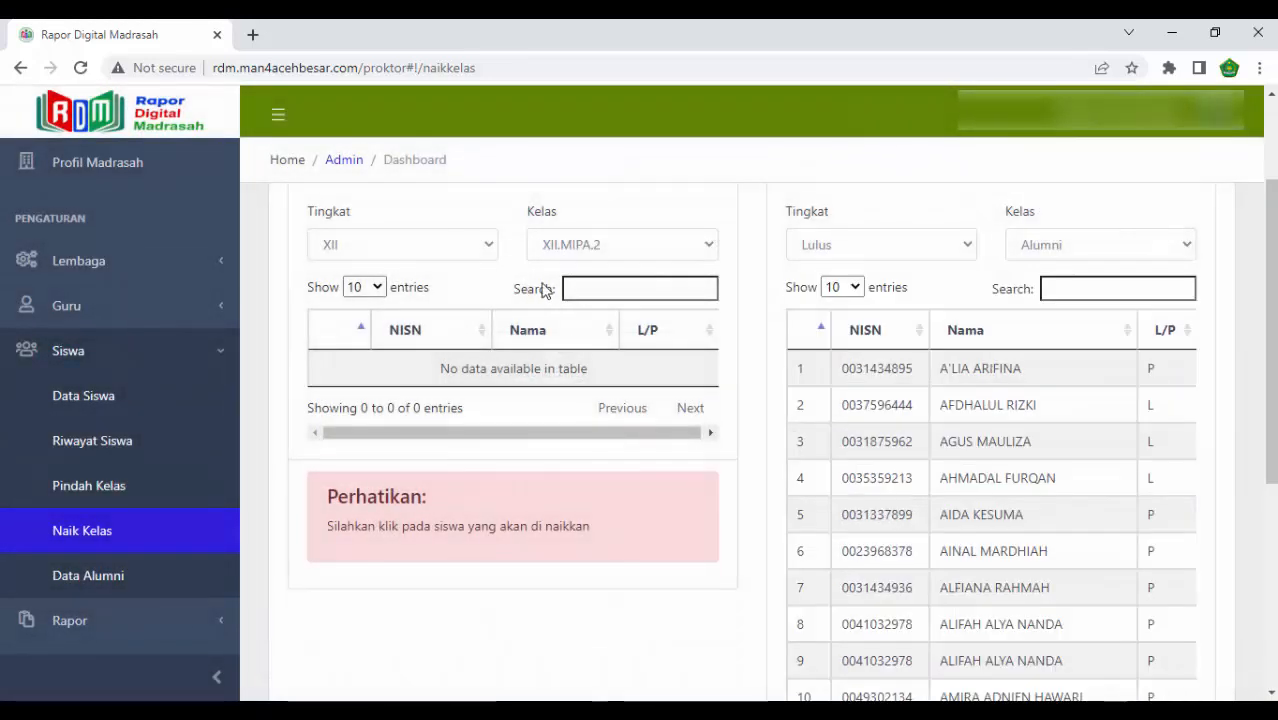
- Switch the source class to XII.MIPA.3, select all of its students, and process their promotion to Alumni
left_click(585, 254)
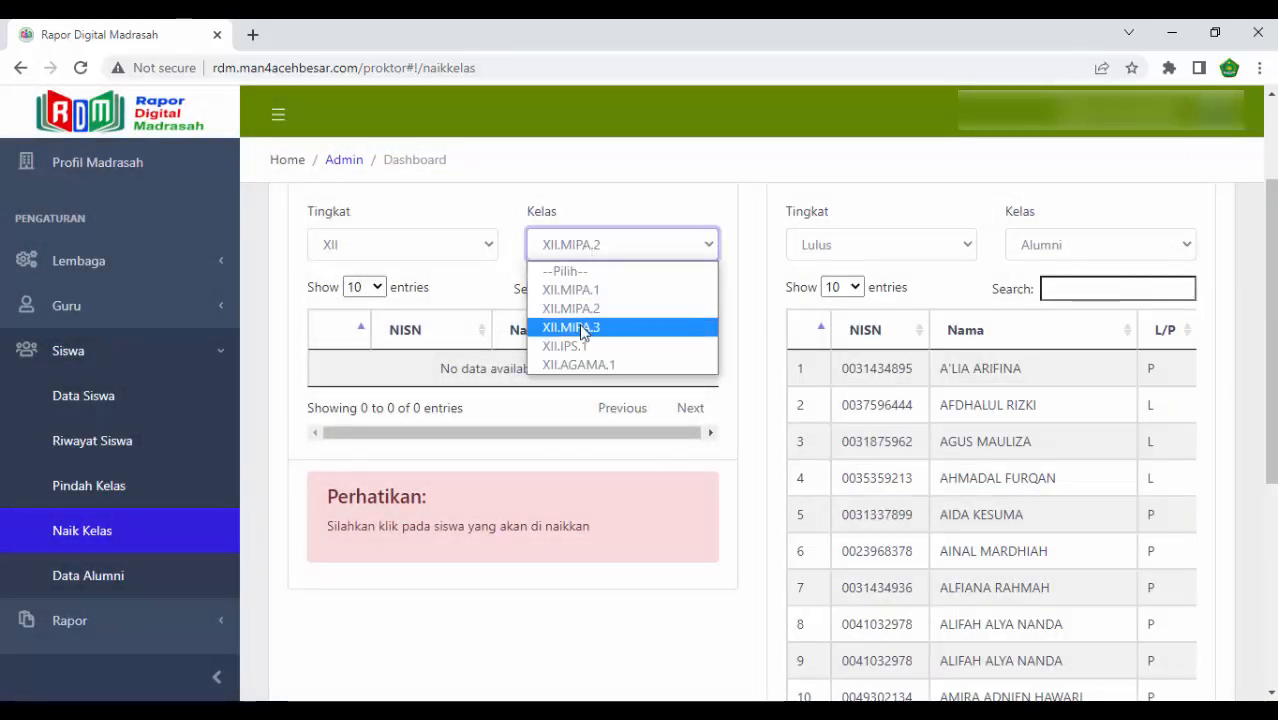
left_click(585, 328)
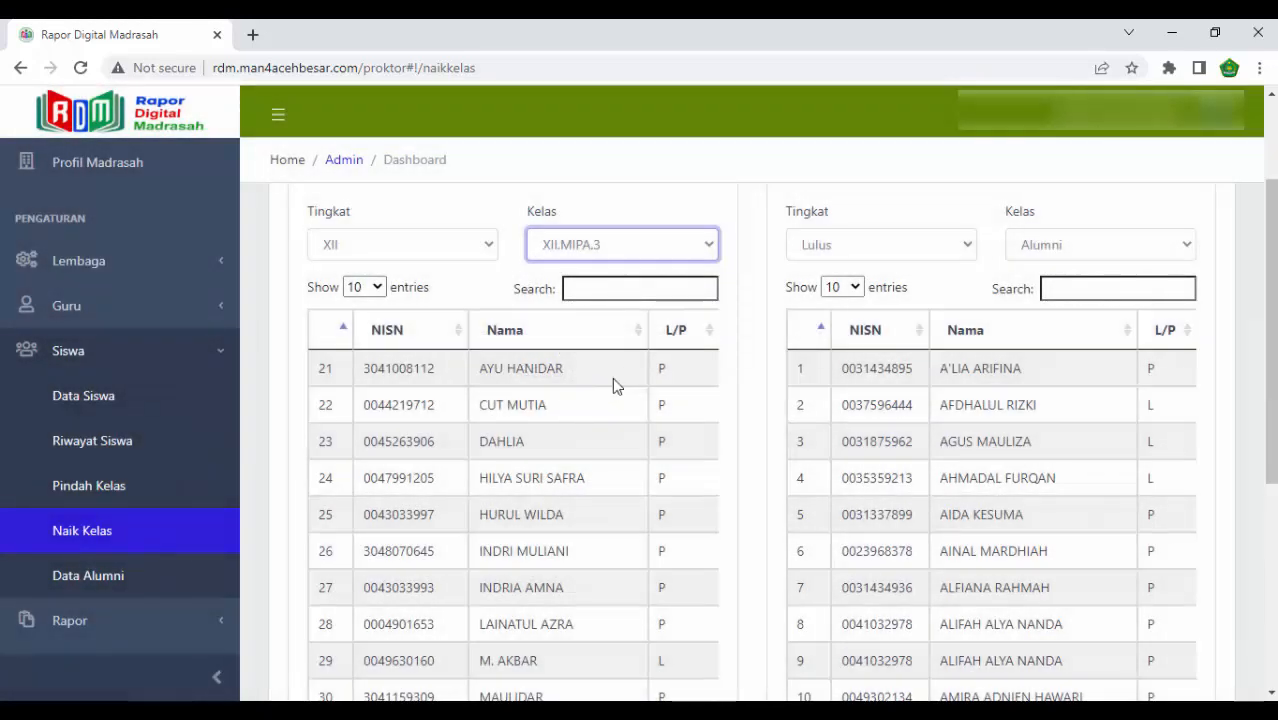
scroll(548, 382, "down", 4)
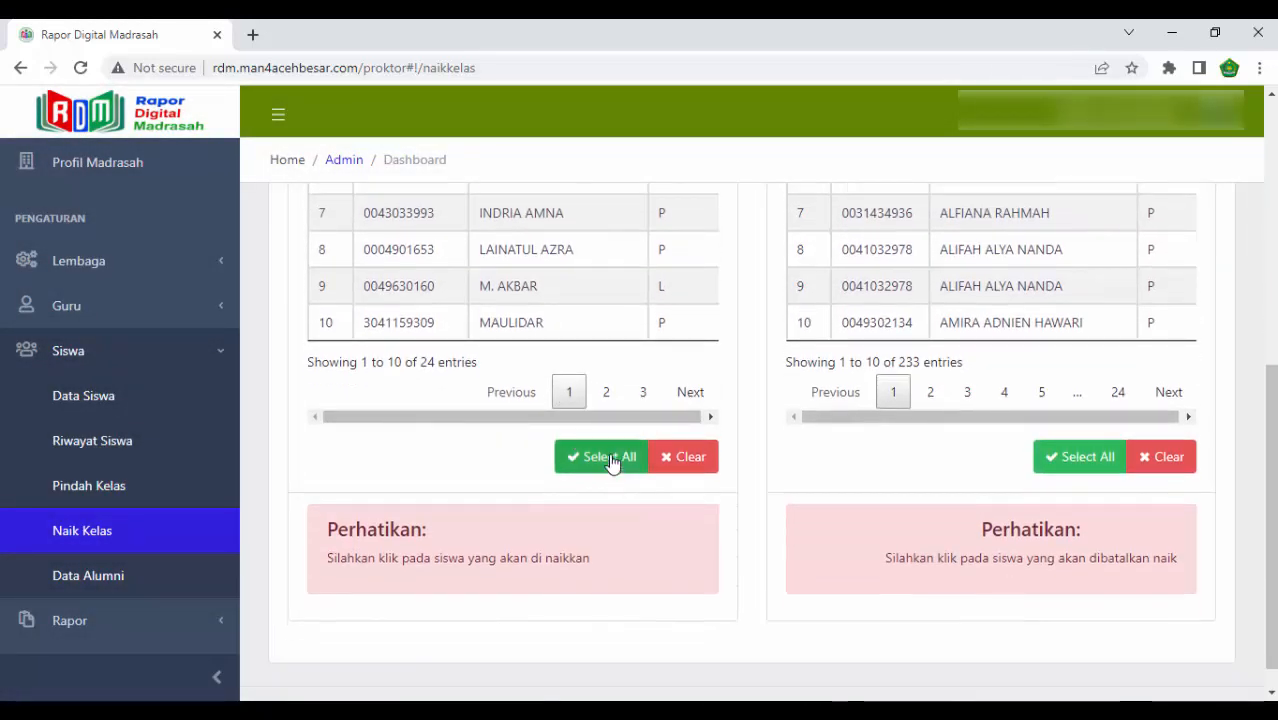
left_click(612, 458)
left_click(662, 523)
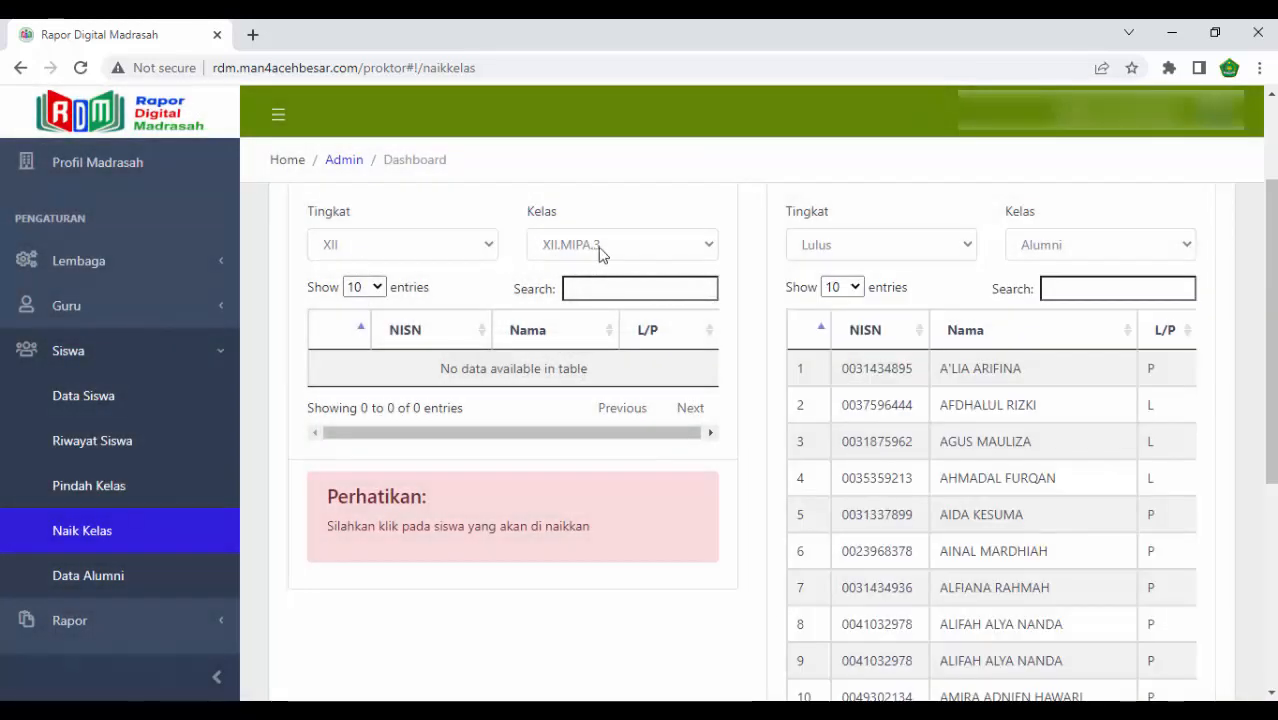
- Switch the source class to XII.IPS.1, select all of its students, and process their promotion to Alumni
left_click(600, 250)
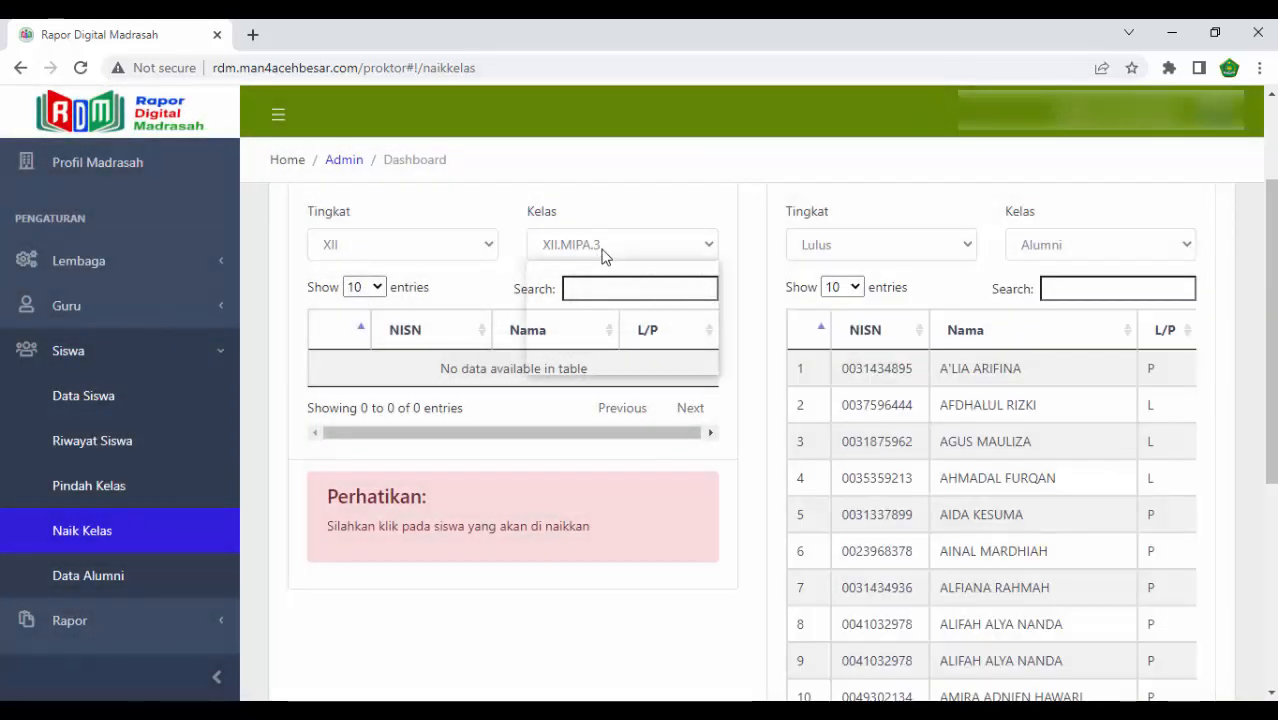
left_click(591, 346)
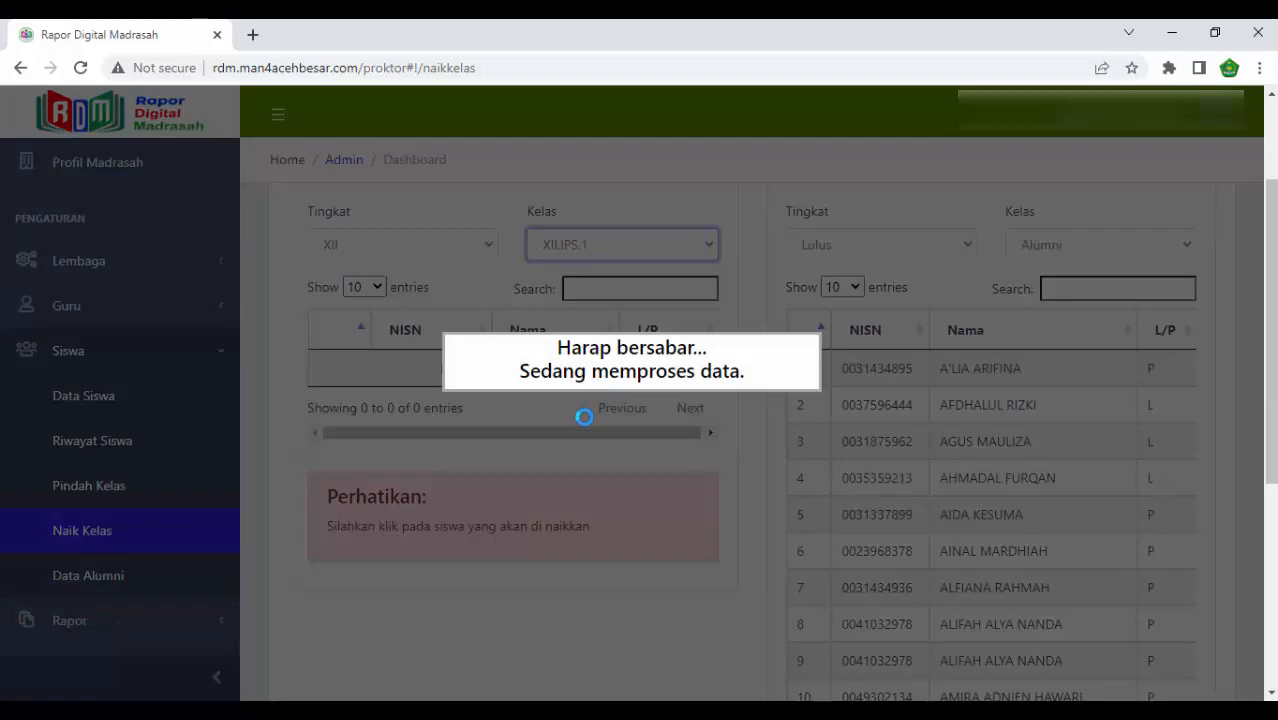
scroll(587, 420, "down", 4)
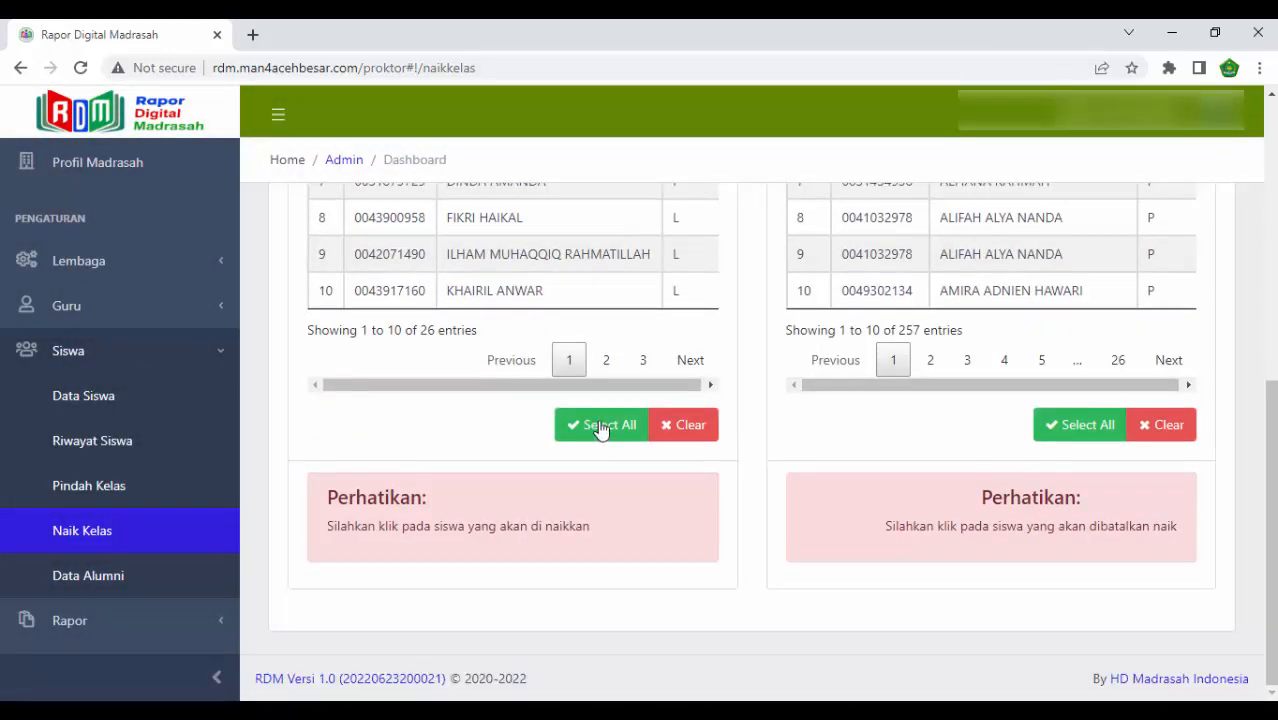
left_click(600, 430)
left_click(646, 489)
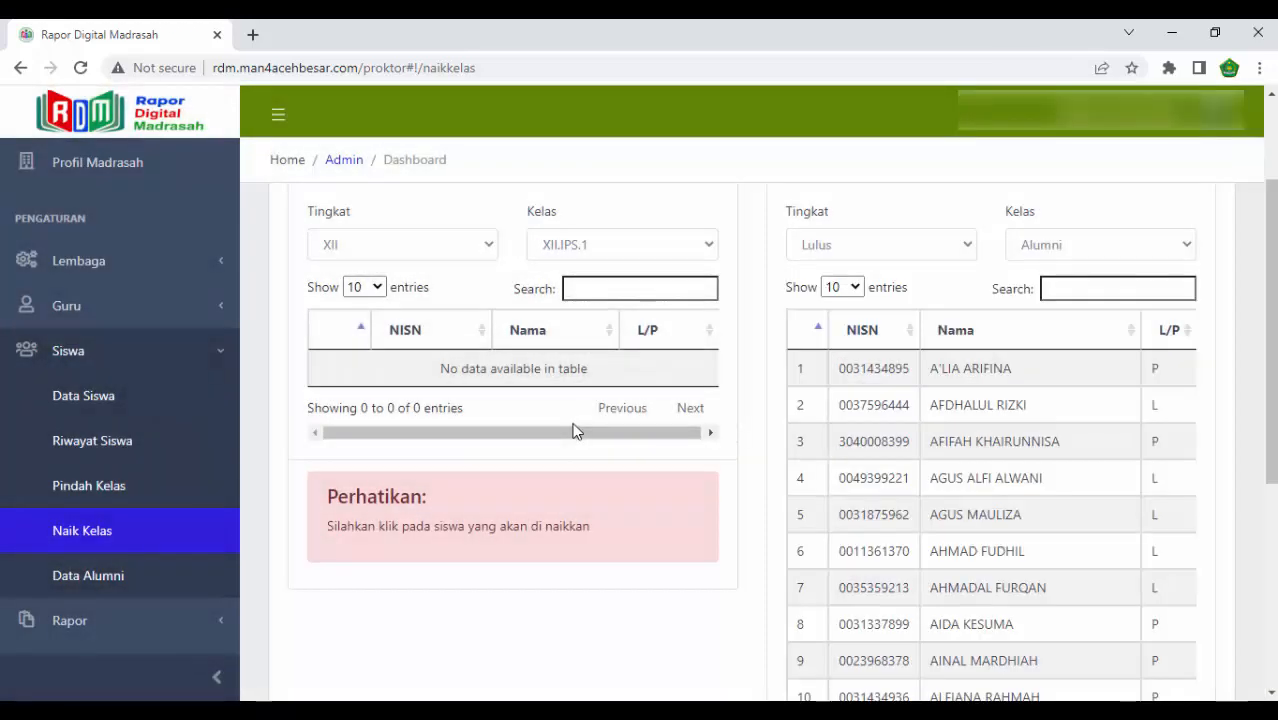
- Switch the source class to XII.AGAMA.1, select all of its students, and process their promotion to Alumni
left_click(633, 258)
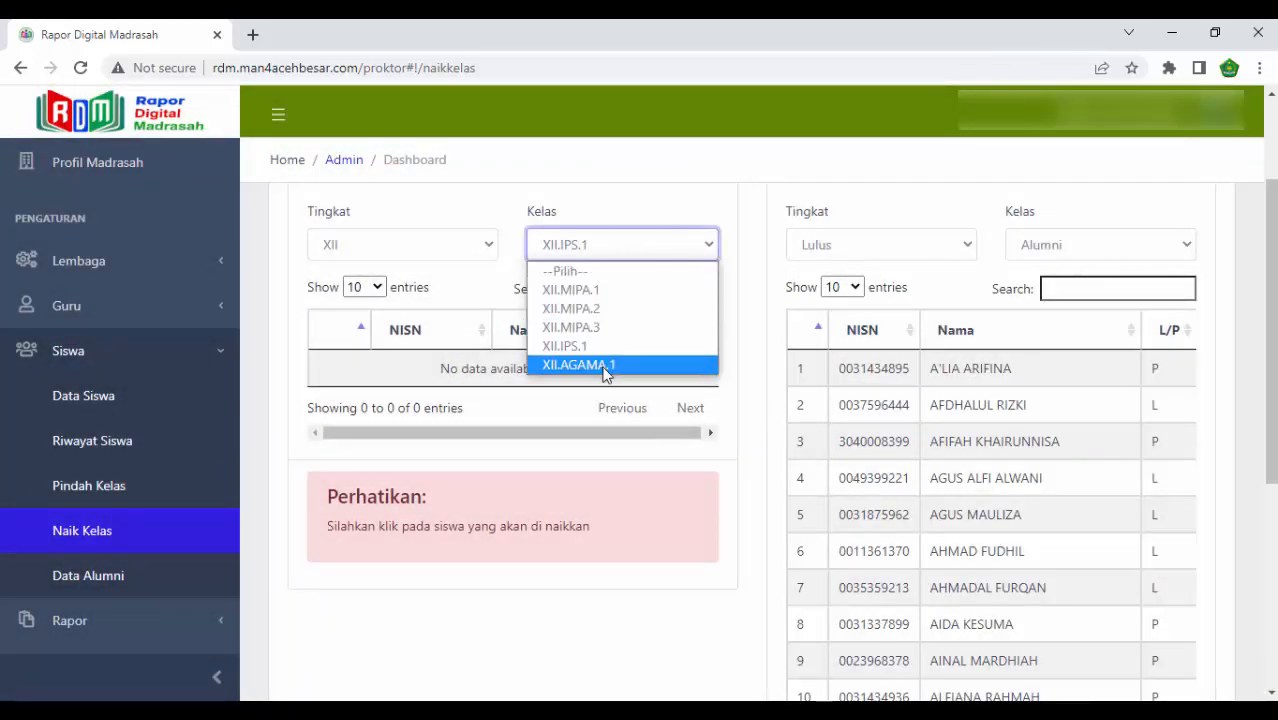
left_click(603, 367)
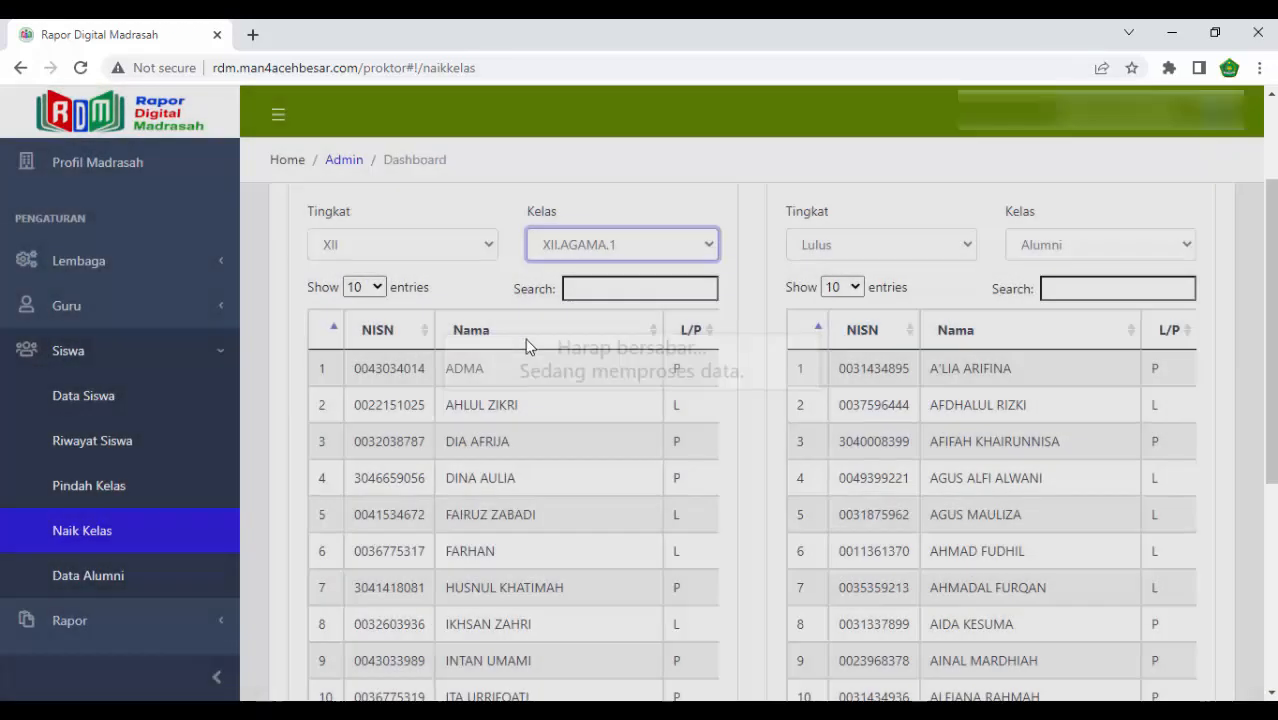
scroll(531, 365, "down", 4)
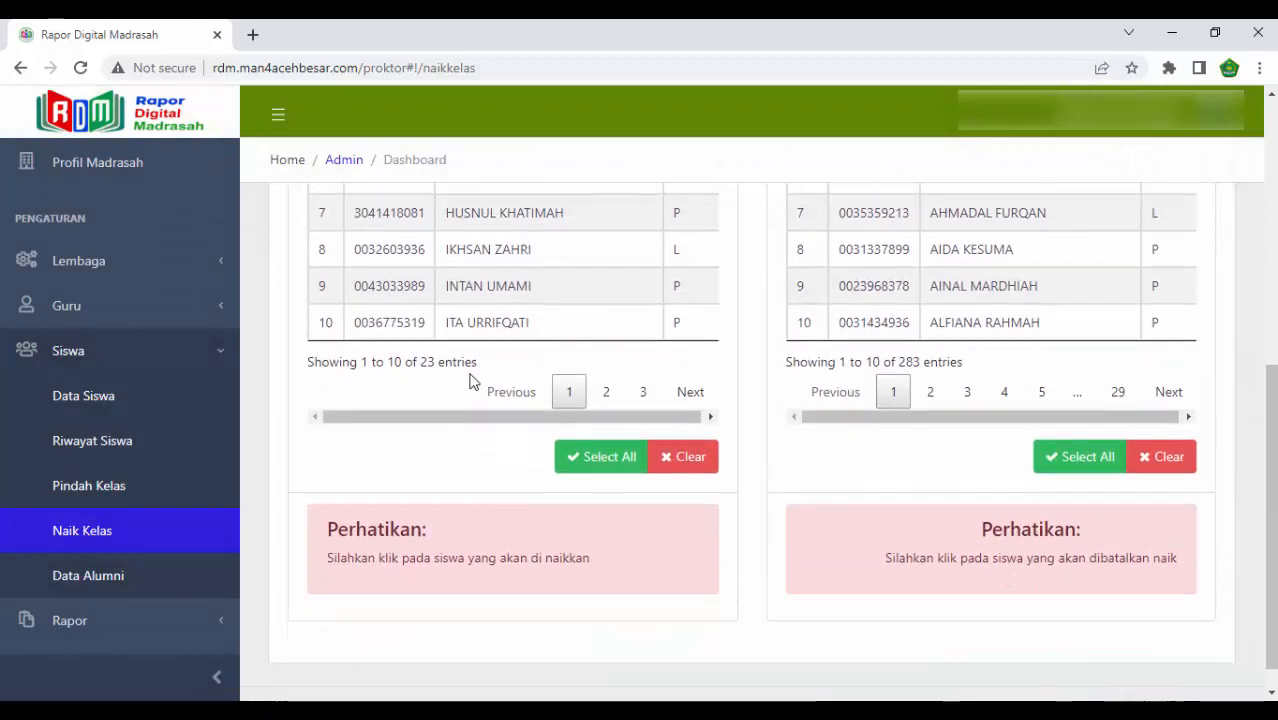
left_click(605, 456)
left_click(655, 522)
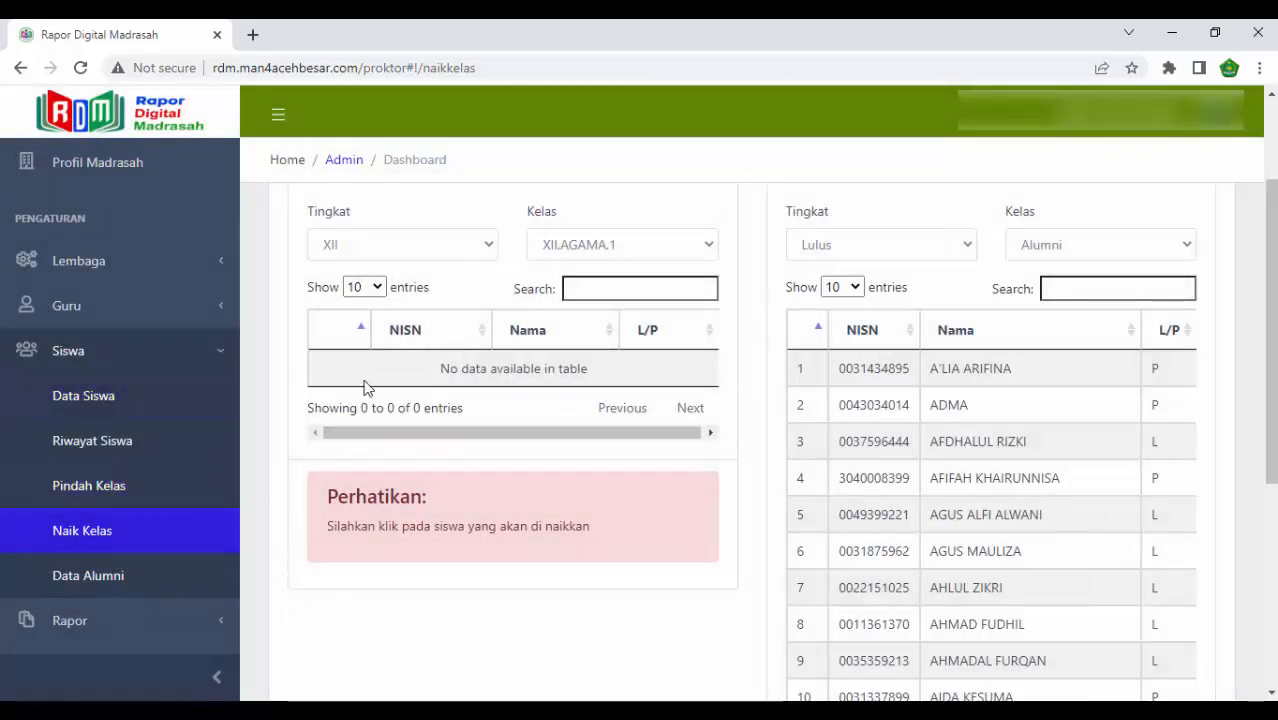
- Open Data Alumni and review the graduated students and the total number of entries
left_click(88, 582)
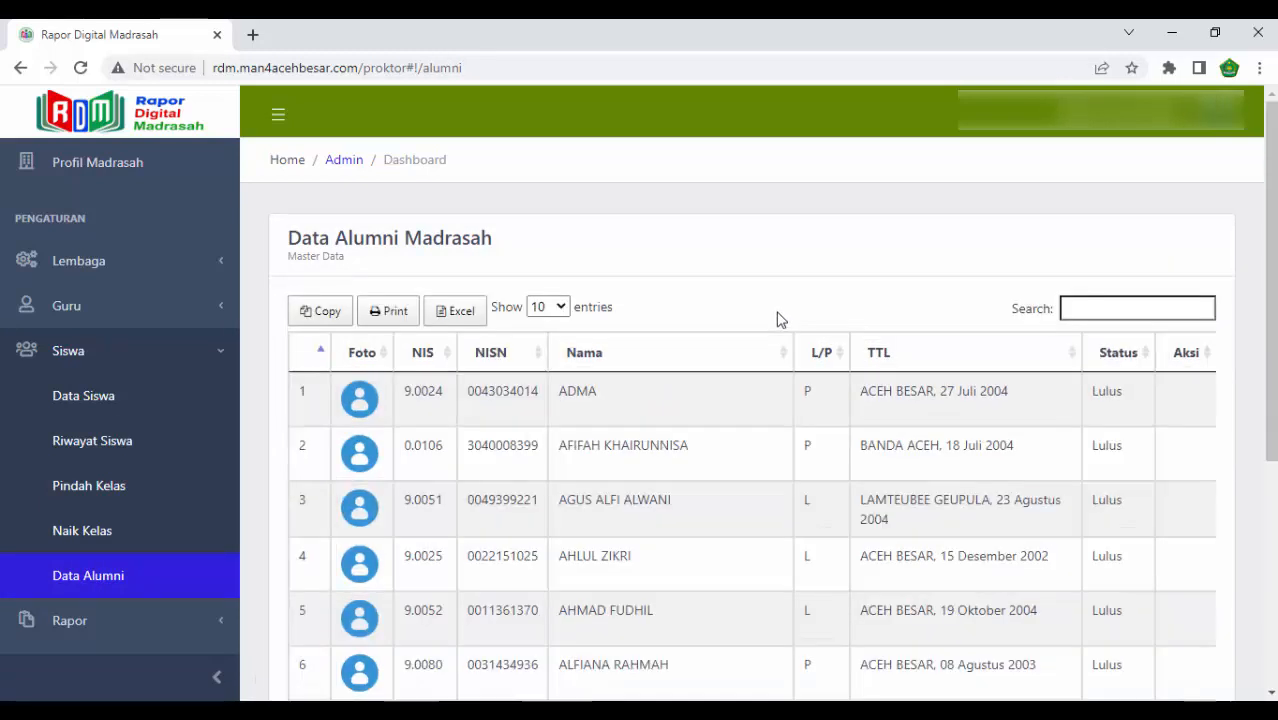
scroll(588, 440, "down", 4)
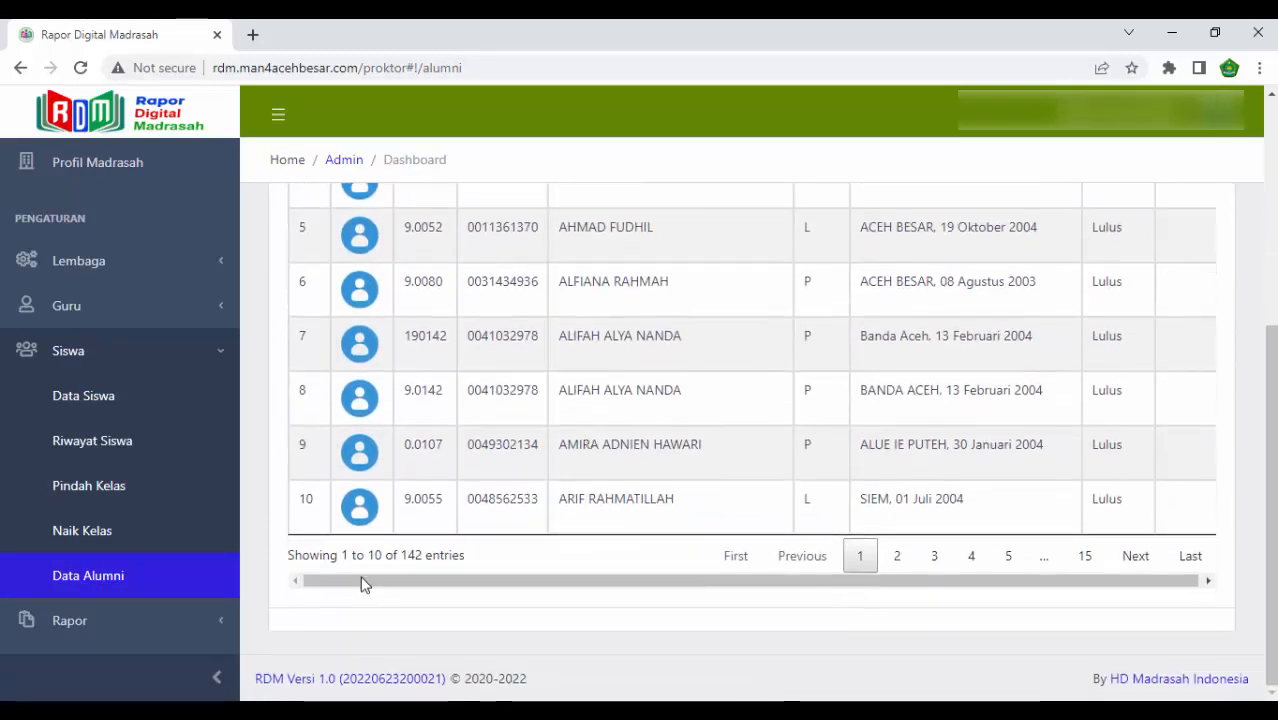
double_click(413, 556)
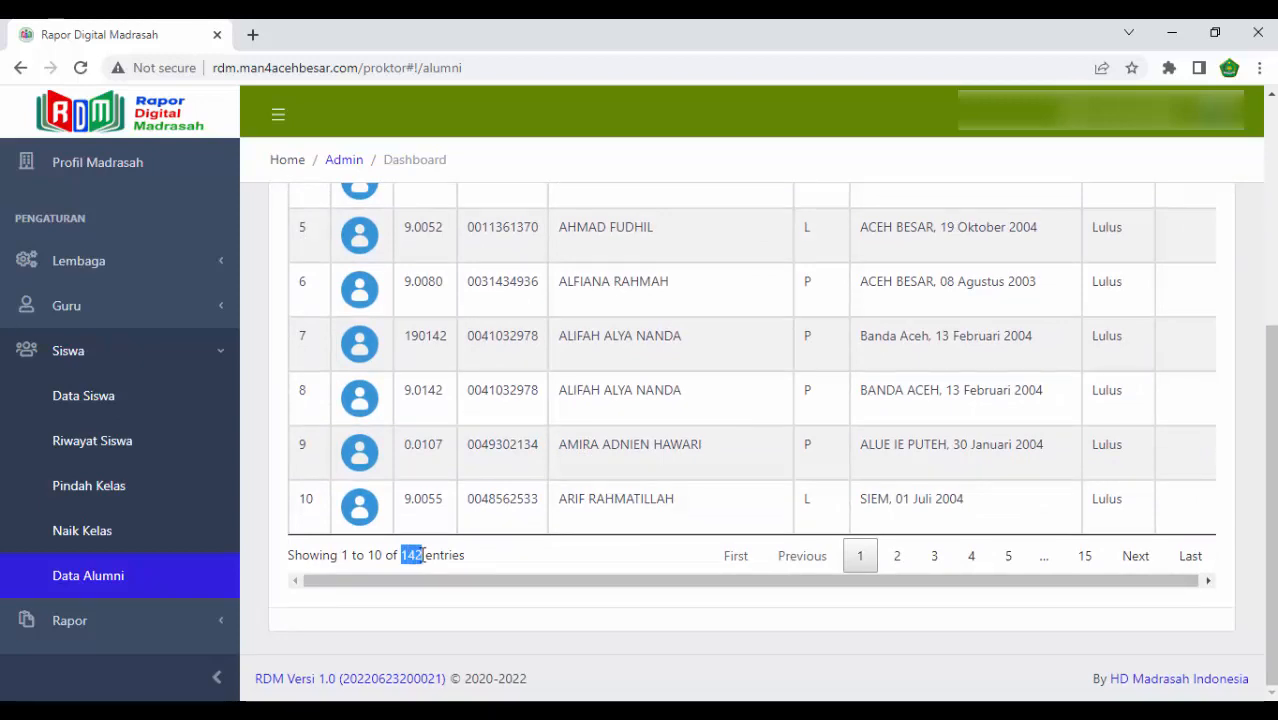
scroll(556, 560, "up", 4)
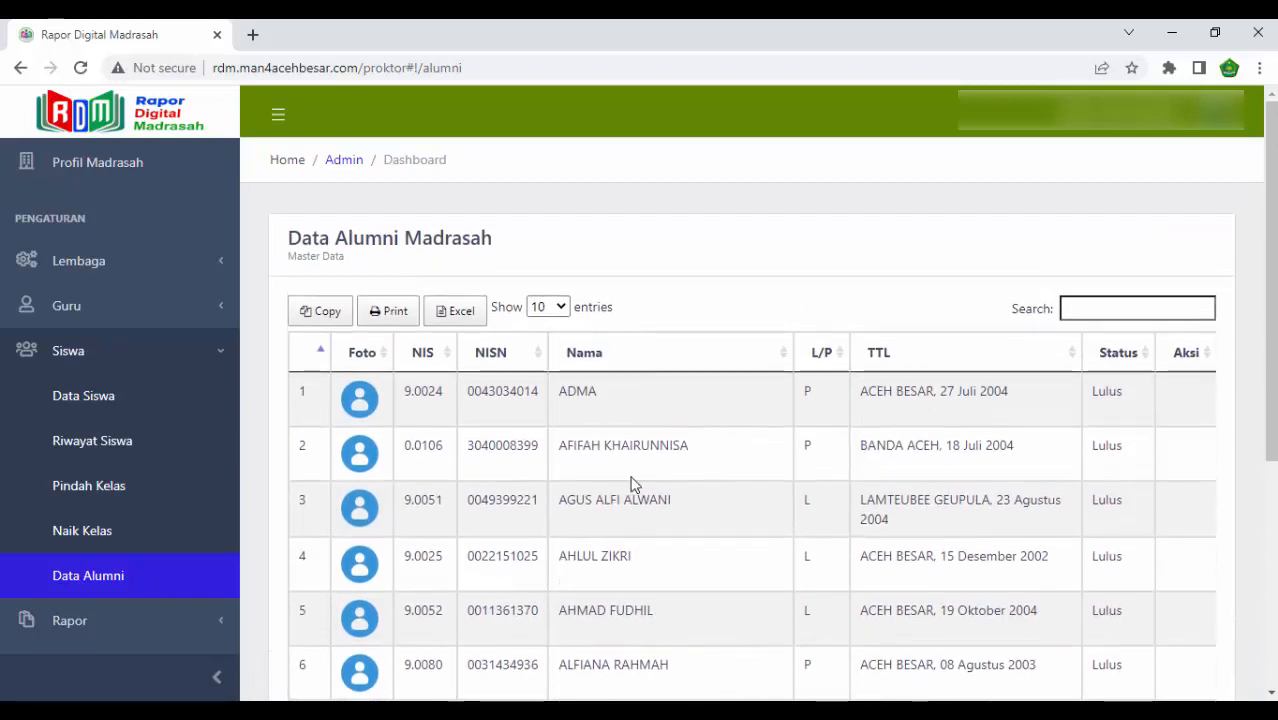
scroll(629, 495, "down", 4)
scroll(631, 494, "up", 4)
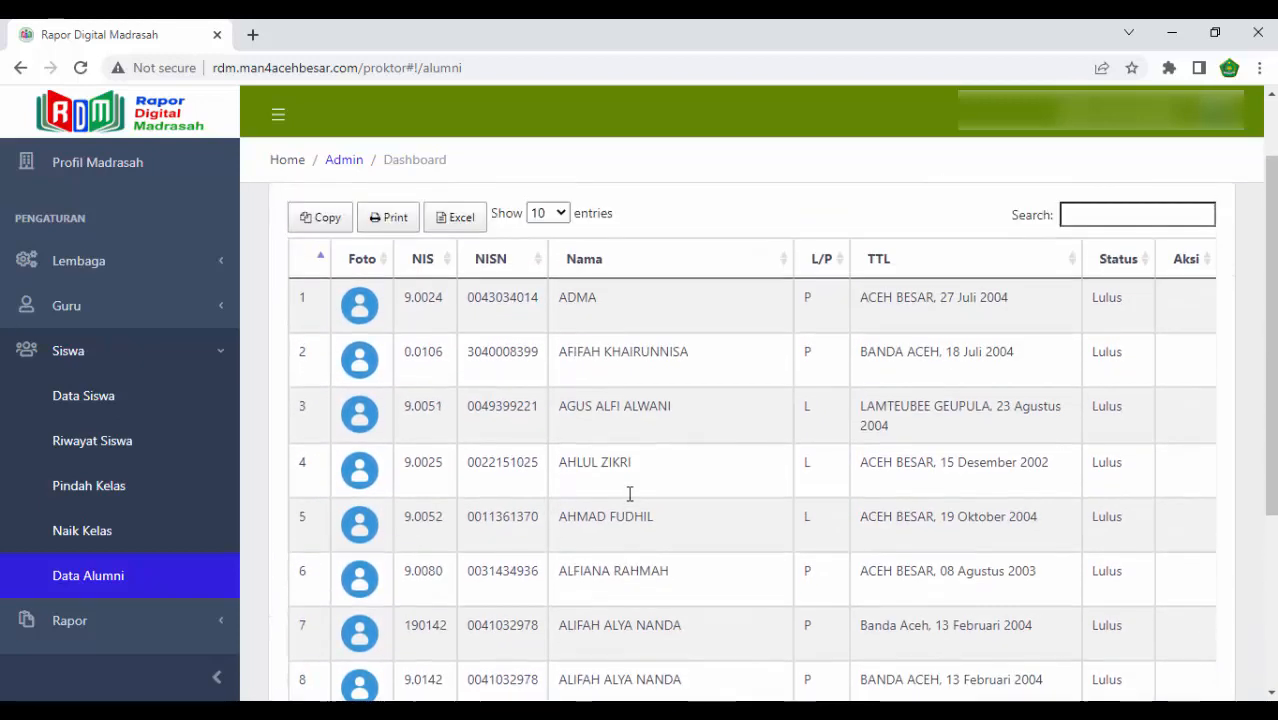
- Open the Kelas master data under Lembaga and examine the class list through its second page
left_click(106, 537)
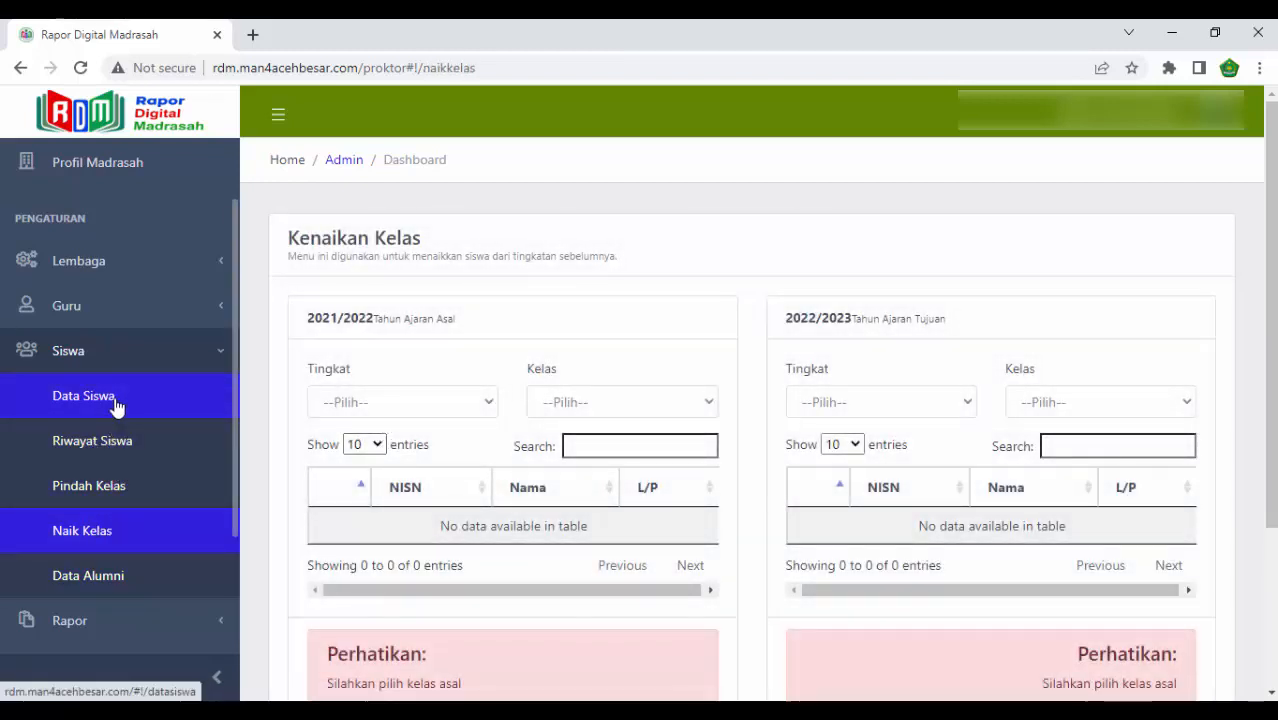
left_click(128, 318)
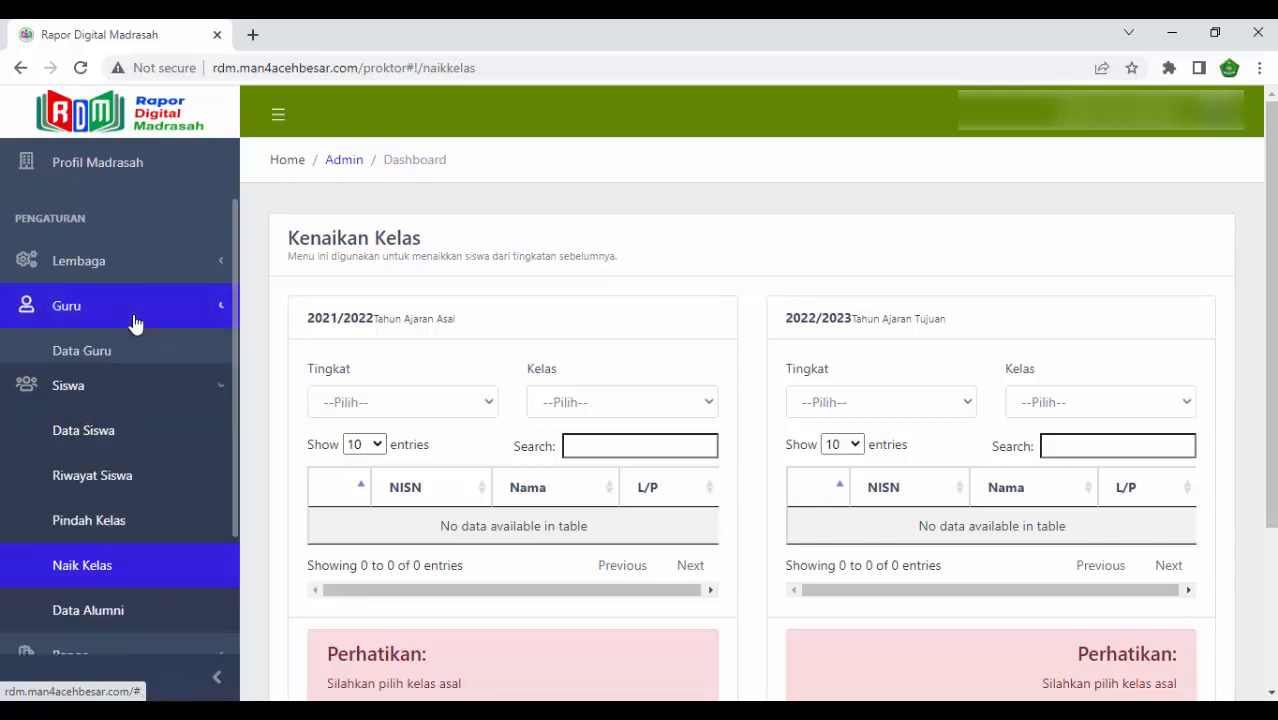
left_click(134, 262)
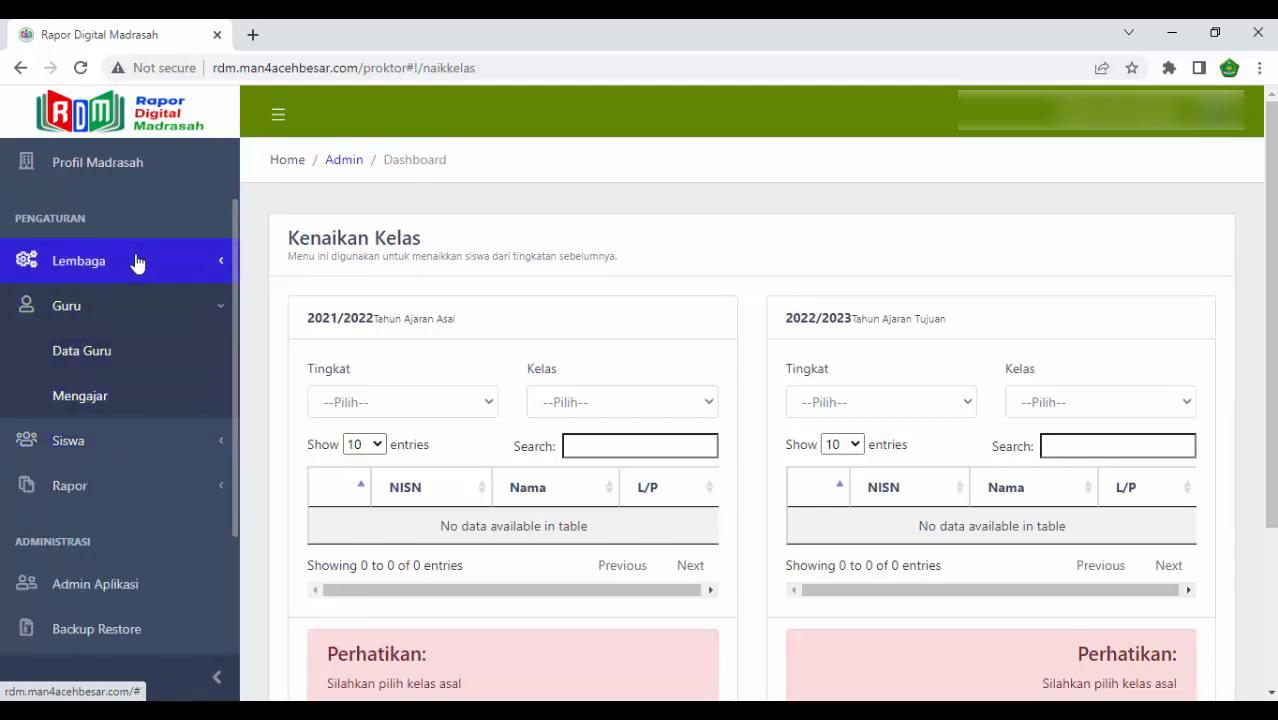
left_click(98, 398)
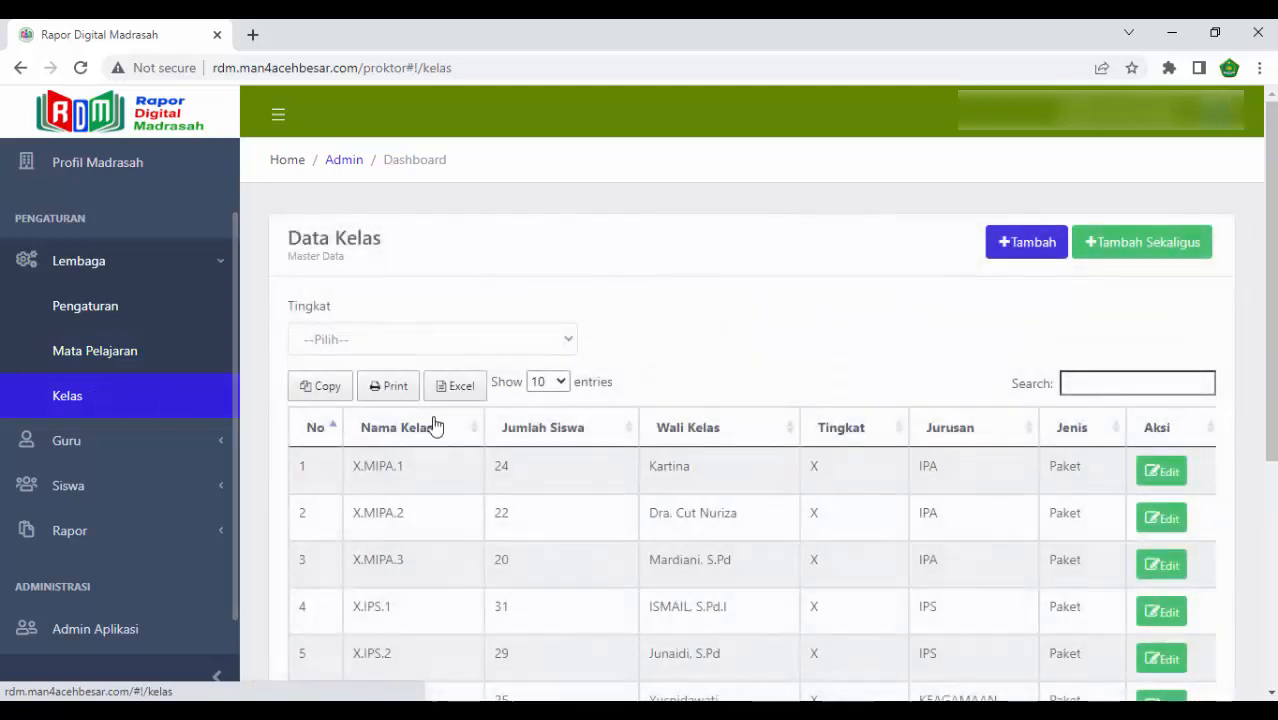
scroll(600, 452, "down", 4)
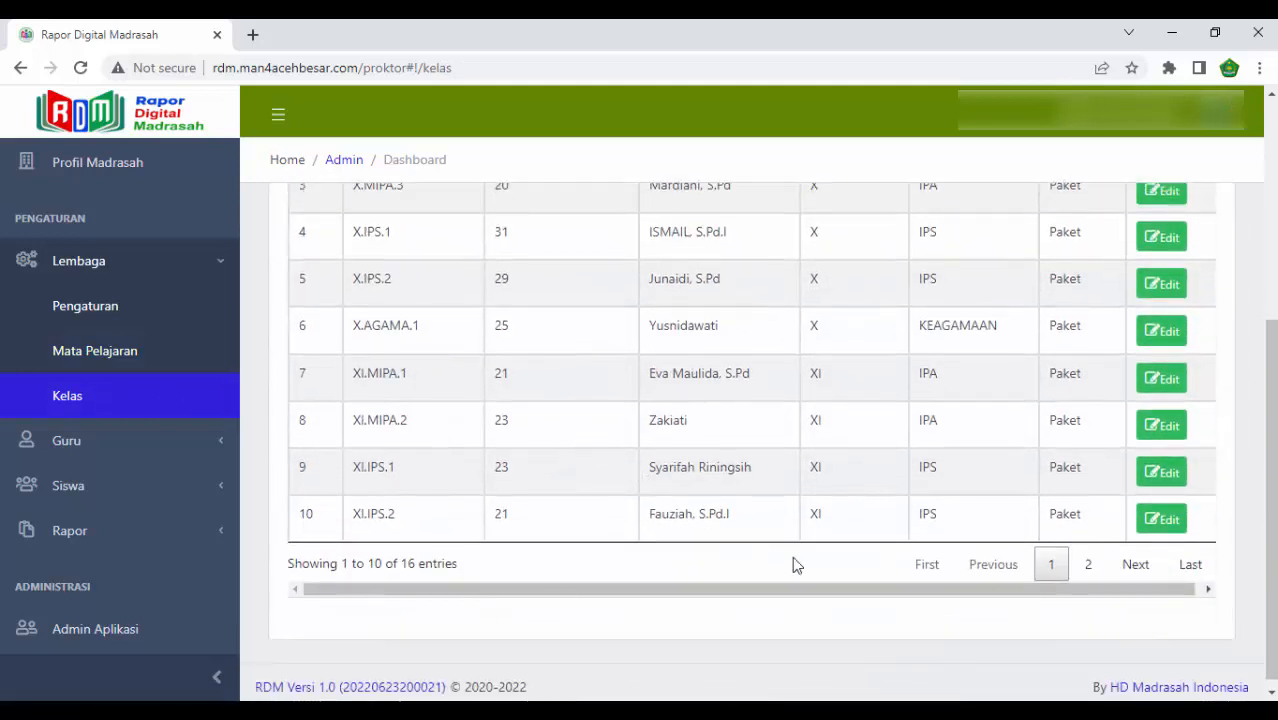
left_click(1088, 564)
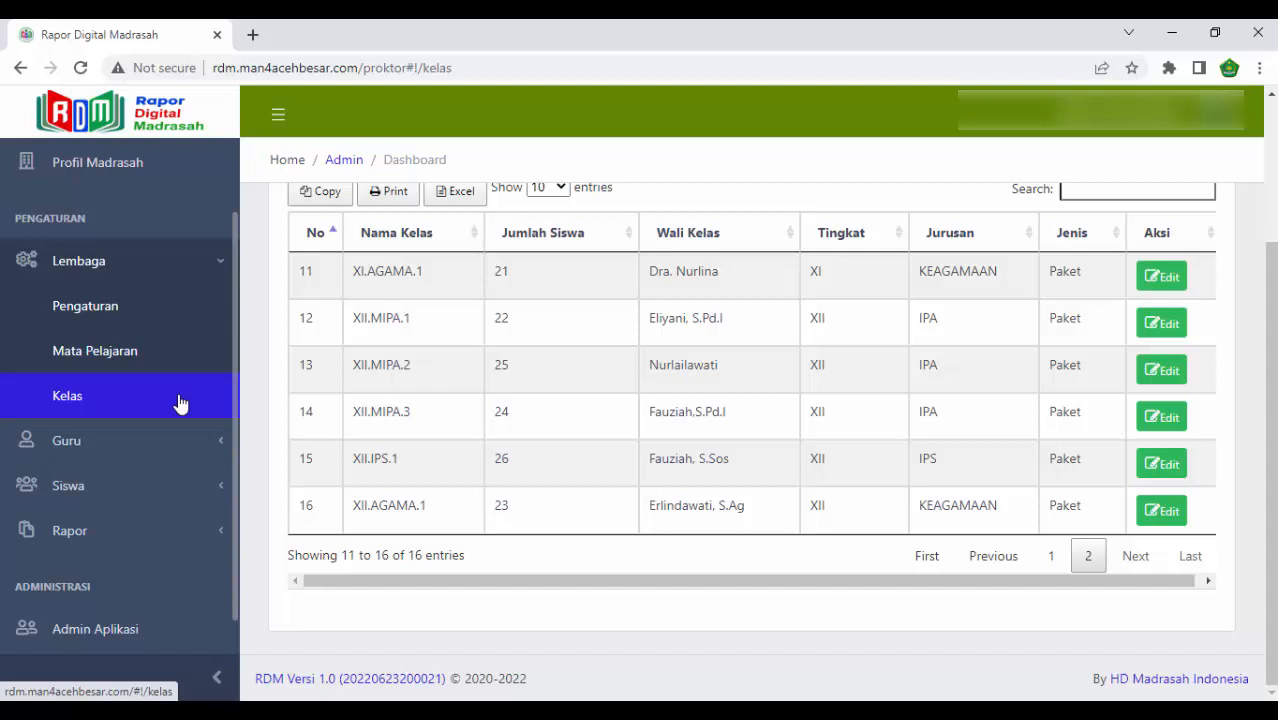
- Open Naik Kelas and set the 2021/2022 source to level XI and class XI.MIPA.1
left_click(170, 275)
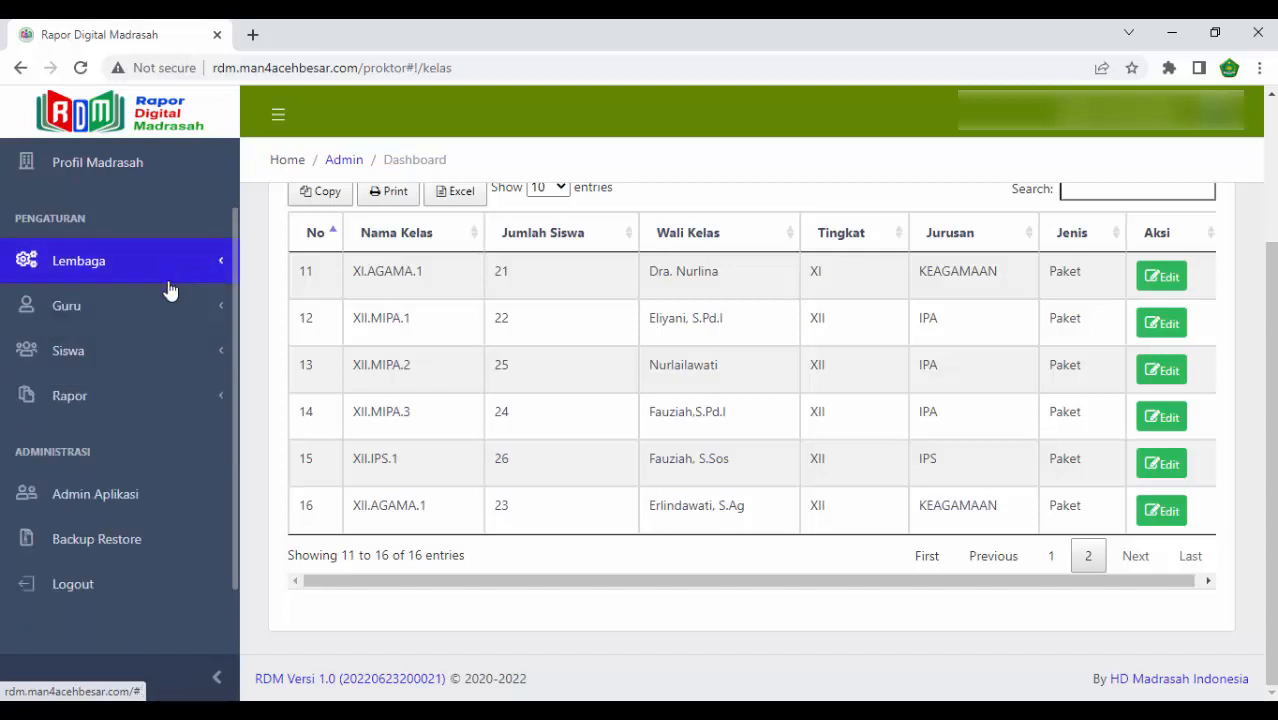
left_click(163, 350)
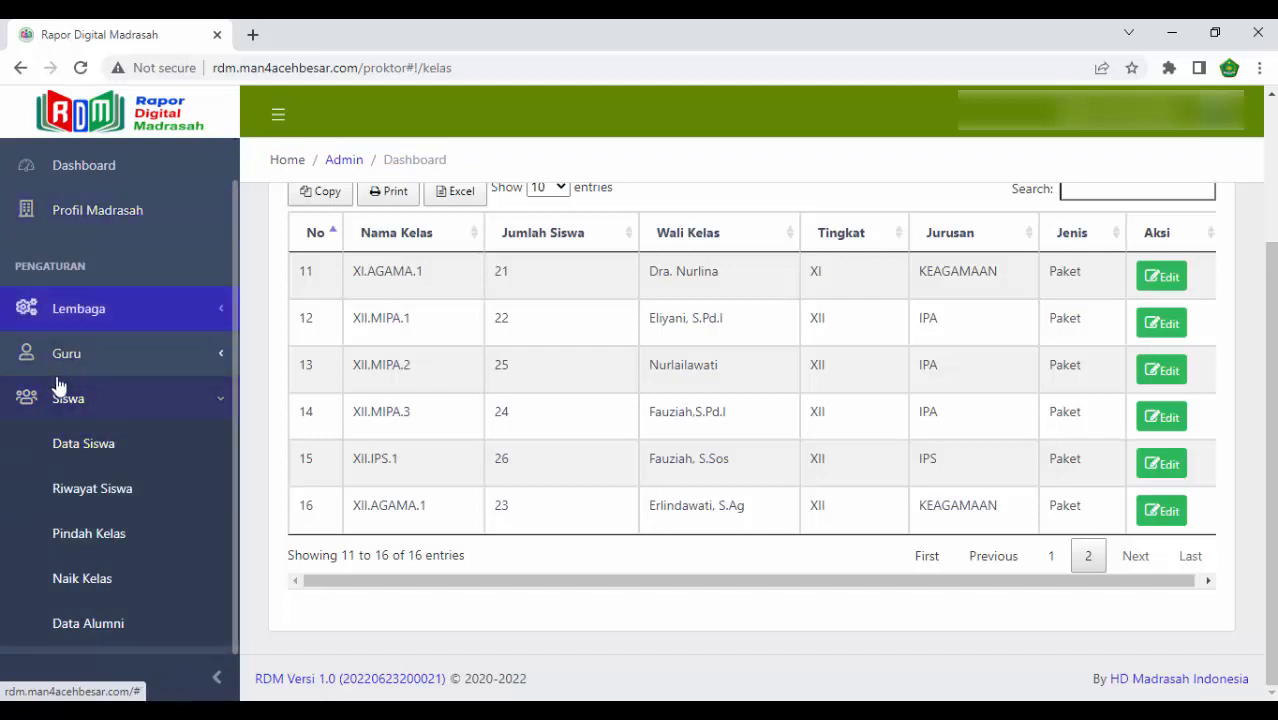
left_click(115, 585)
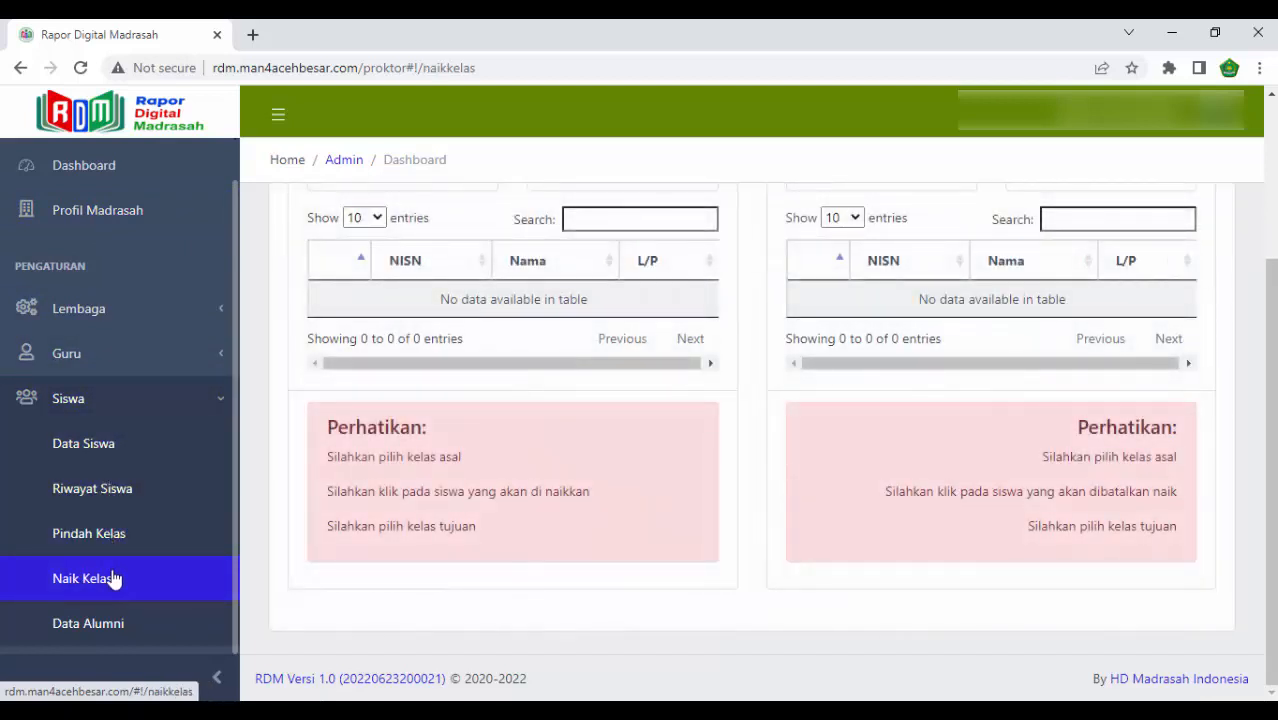
scroll(613, 285, "up", 2)
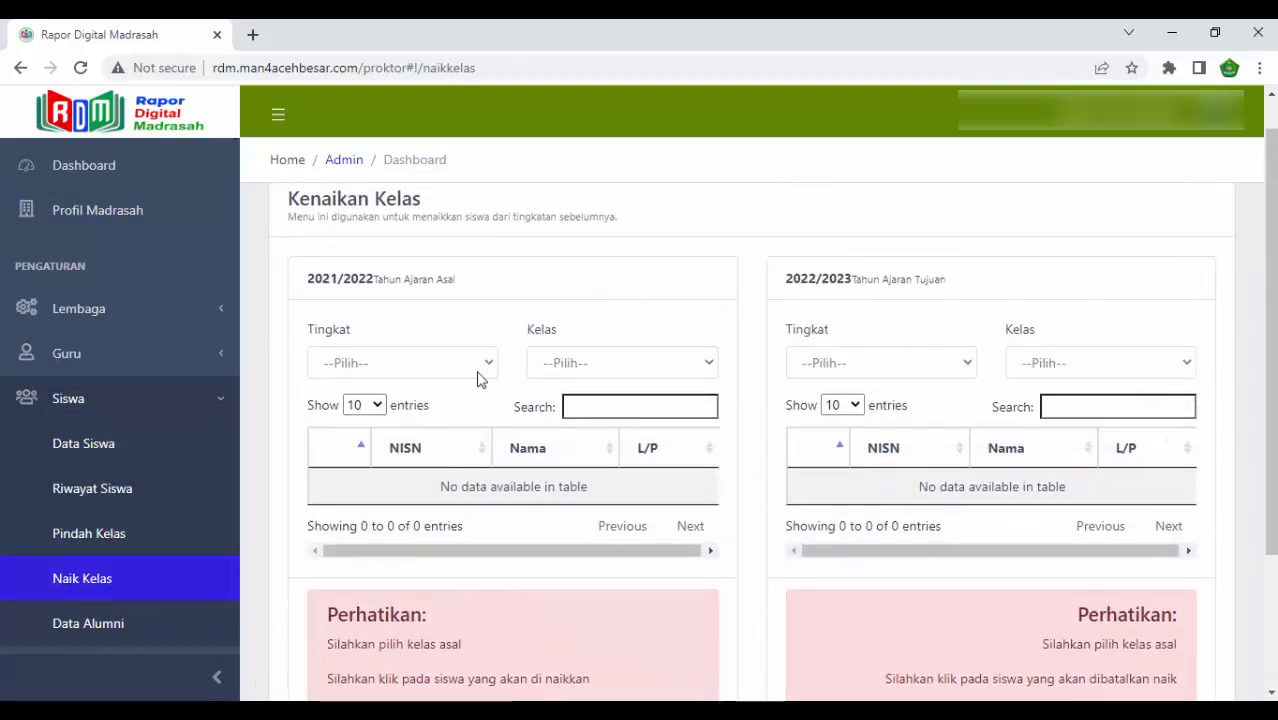
left_click(461, 364)
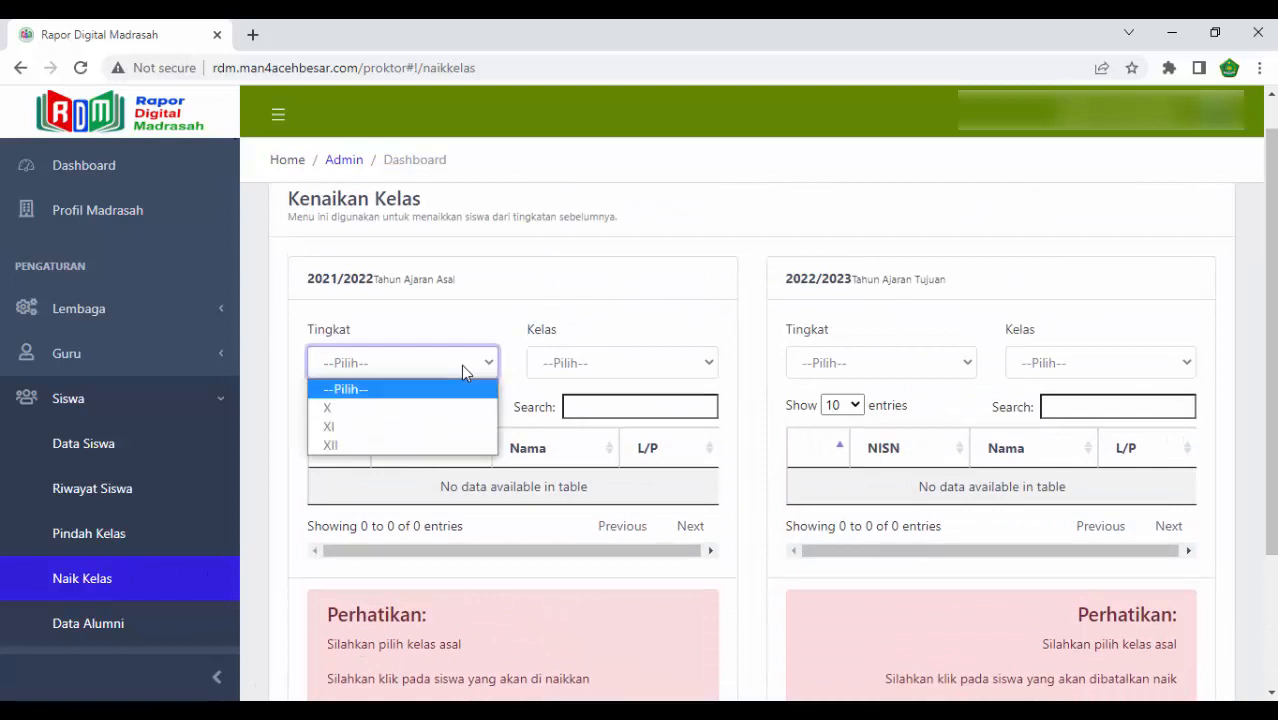
left_click(410, 432)
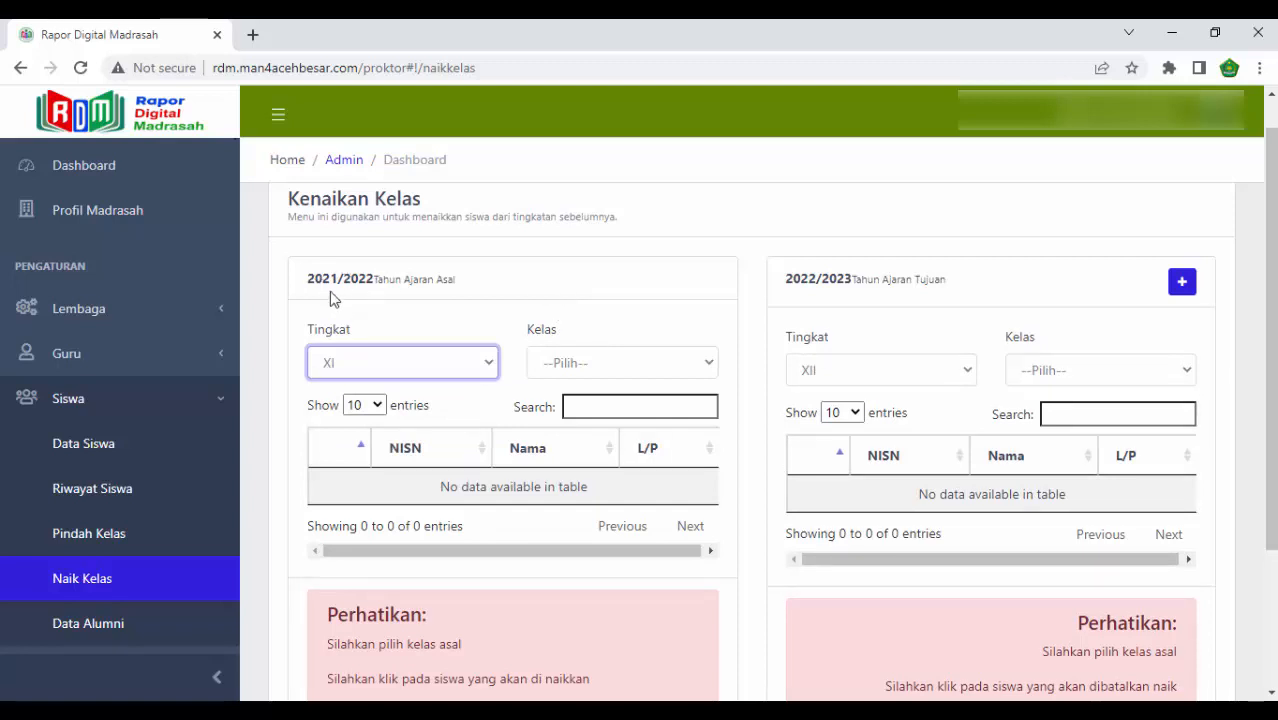
left_click(600, 363)
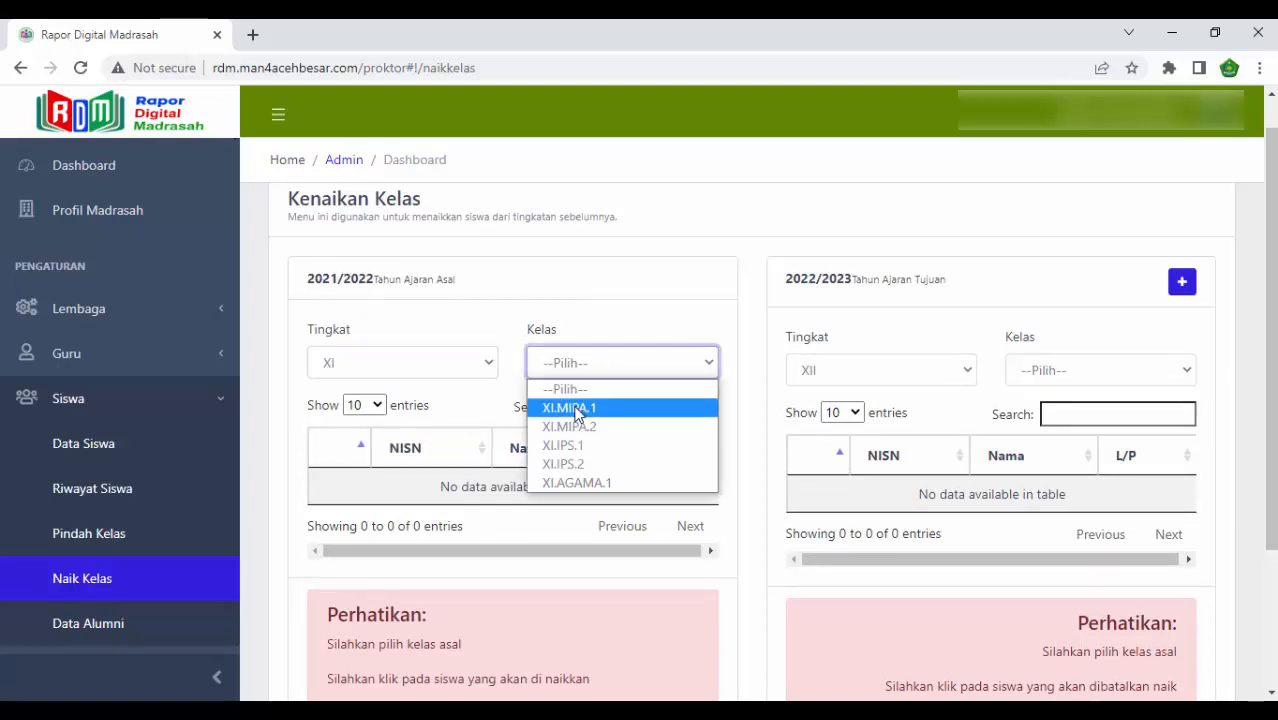
left_click(576, 408)
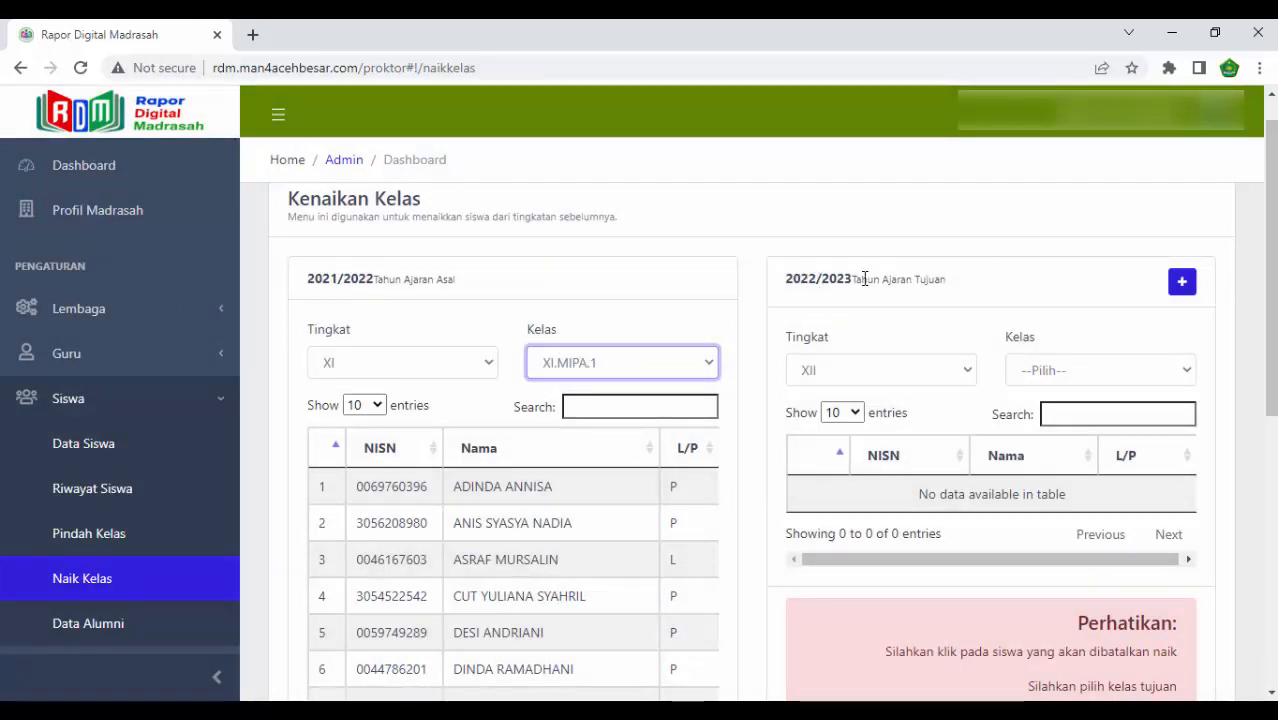
- Check which destination classes are available for level XII in 2022/2023
left_click(855, 375)
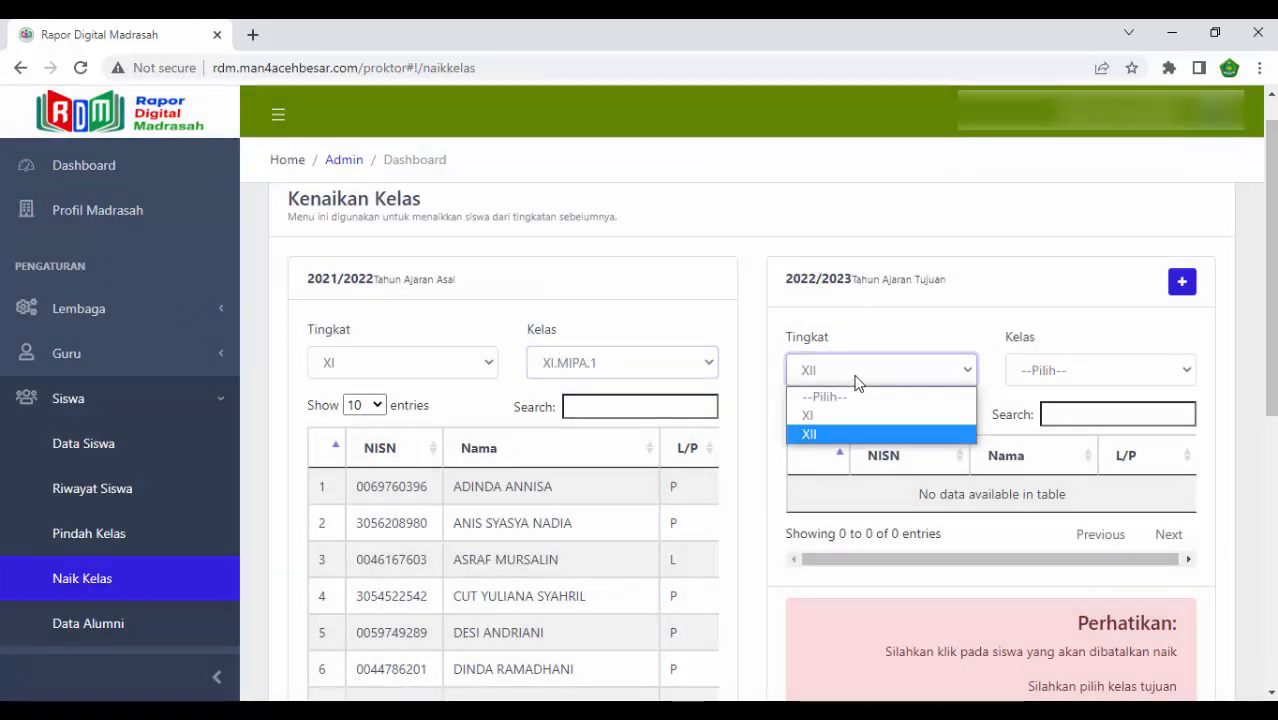
left_click(843, 434)
left_click(1078, 368)
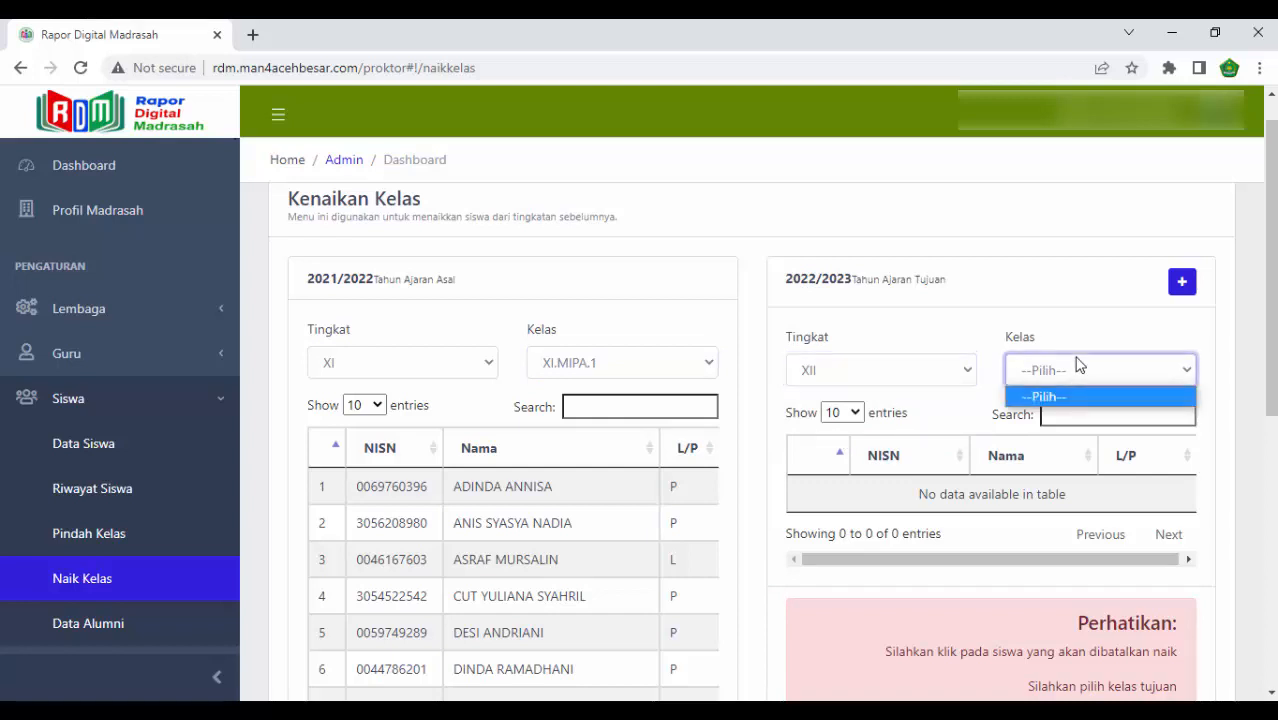
left_click(1068, 392)
left_click(1066, 372)
left_click(1066, 375)
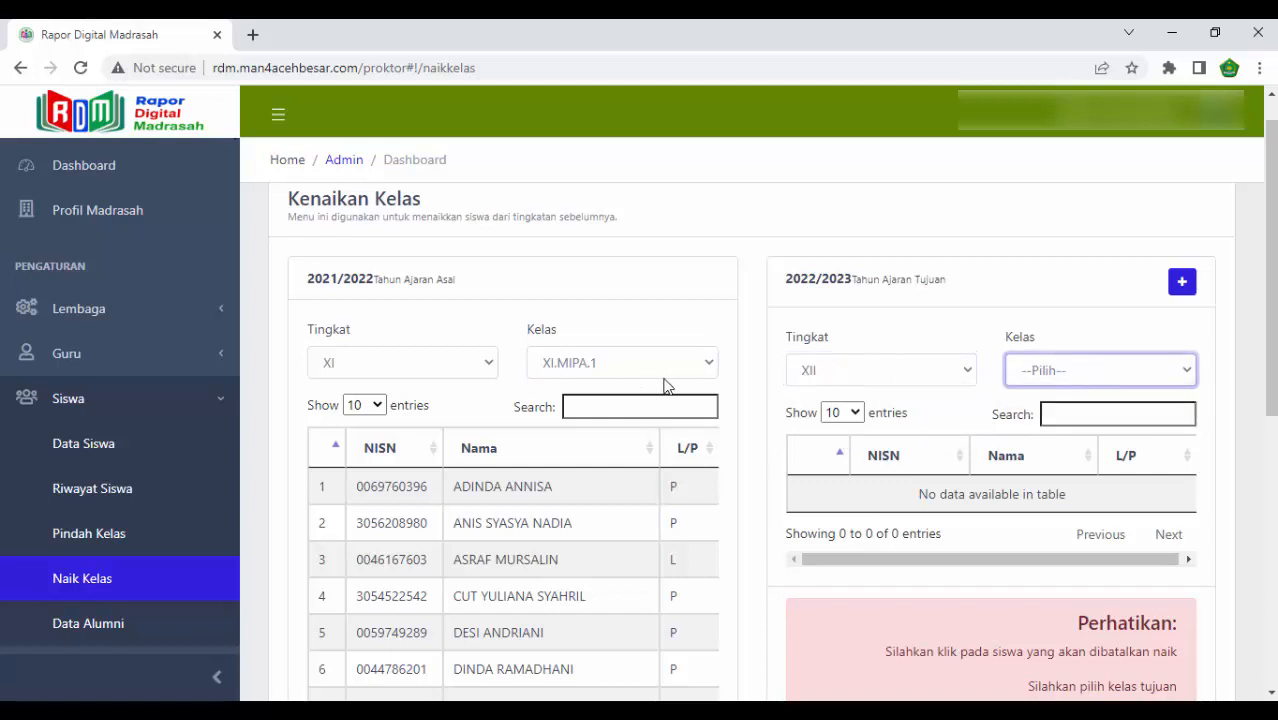
left_click(843, 372)
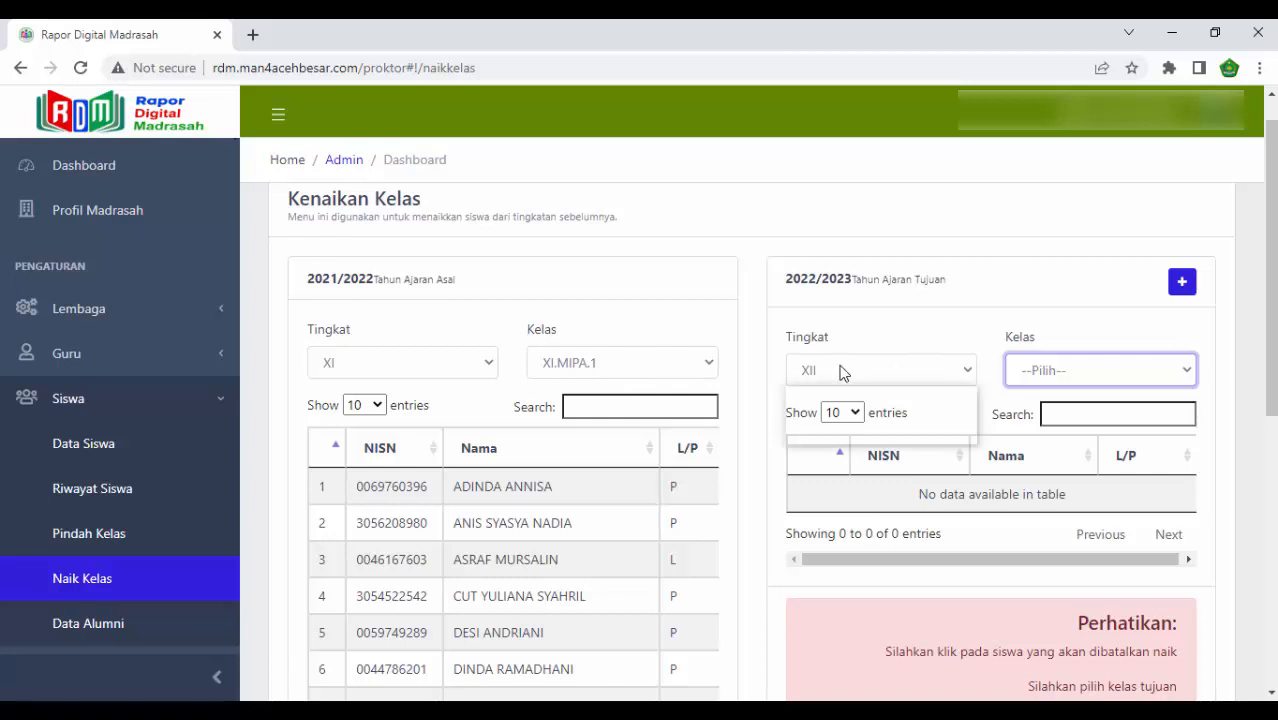
left_click(825, 436)
- Select all students of XI.MIPA.1 in the source list and review the selection
scroll(603, 390, "down", 1)
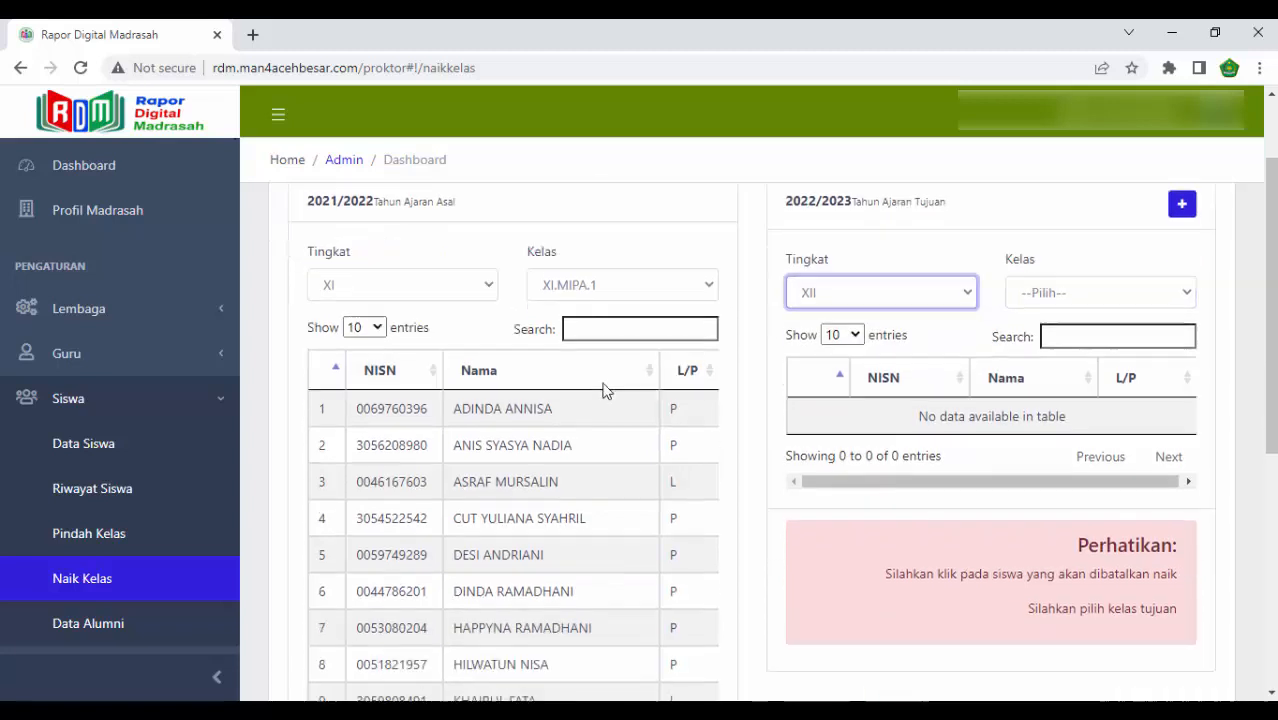
scroll(603, 400, "down", 5)
left_click(605, 397)
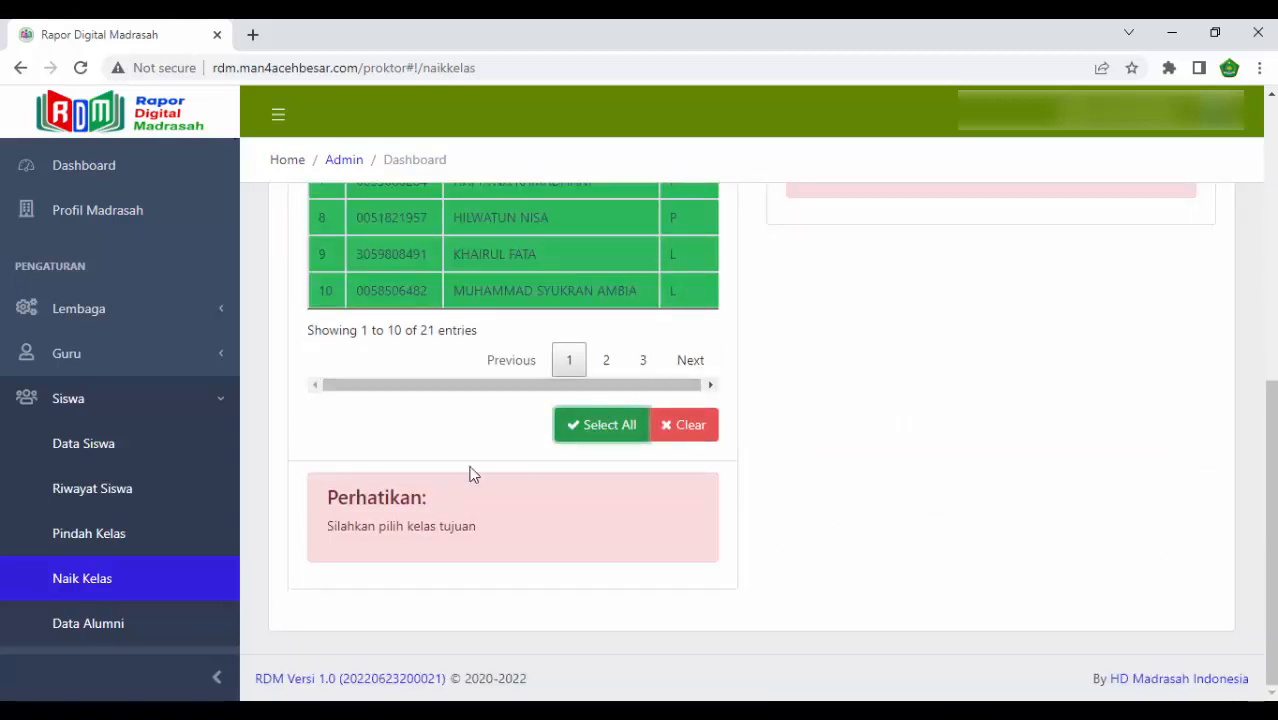
scroll(659, 423, "up", 3)
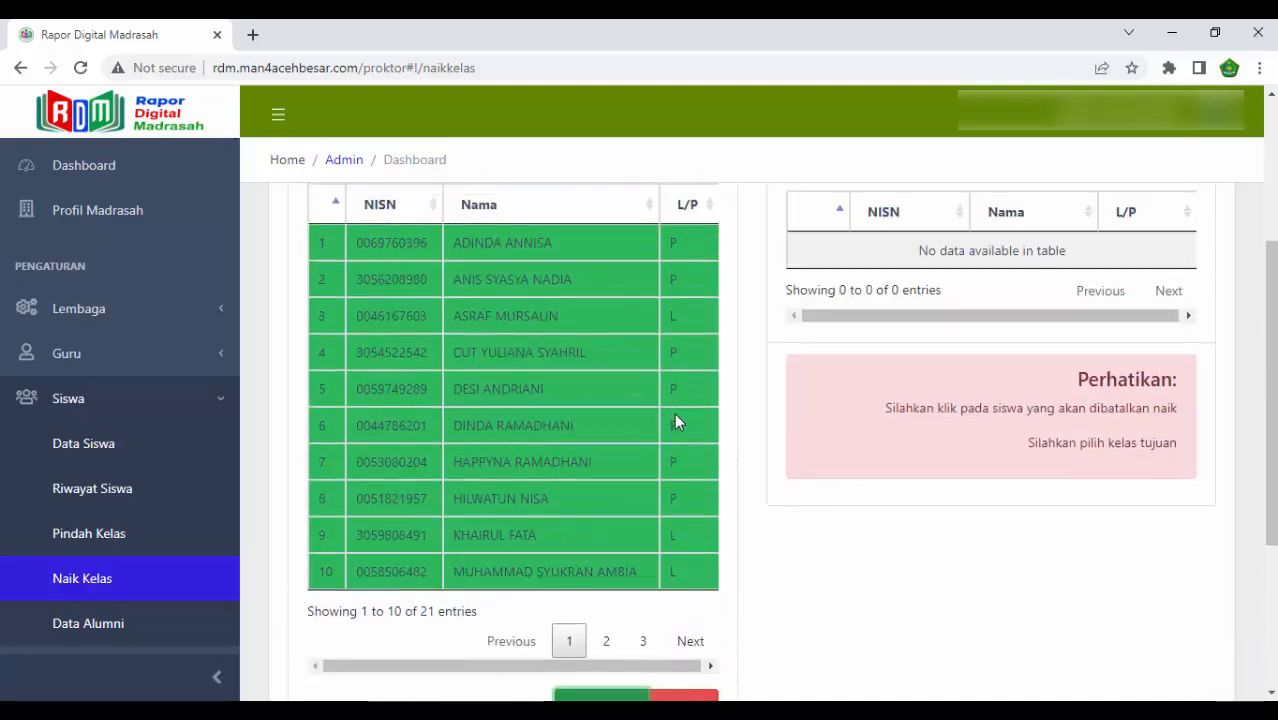
scroll(674, 420, "up", 3)
scroll(675, 419, "down", 2)
scroll(676, 418, "up", 2)
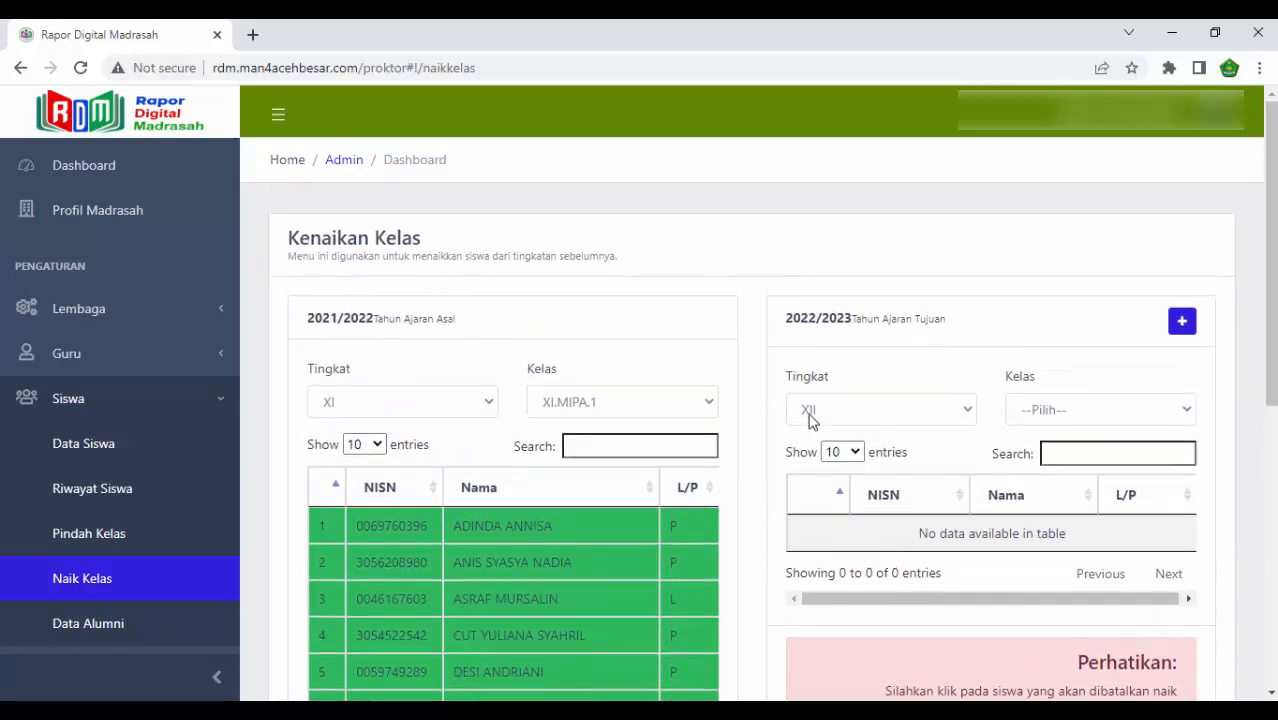
left_click(1181, 322)
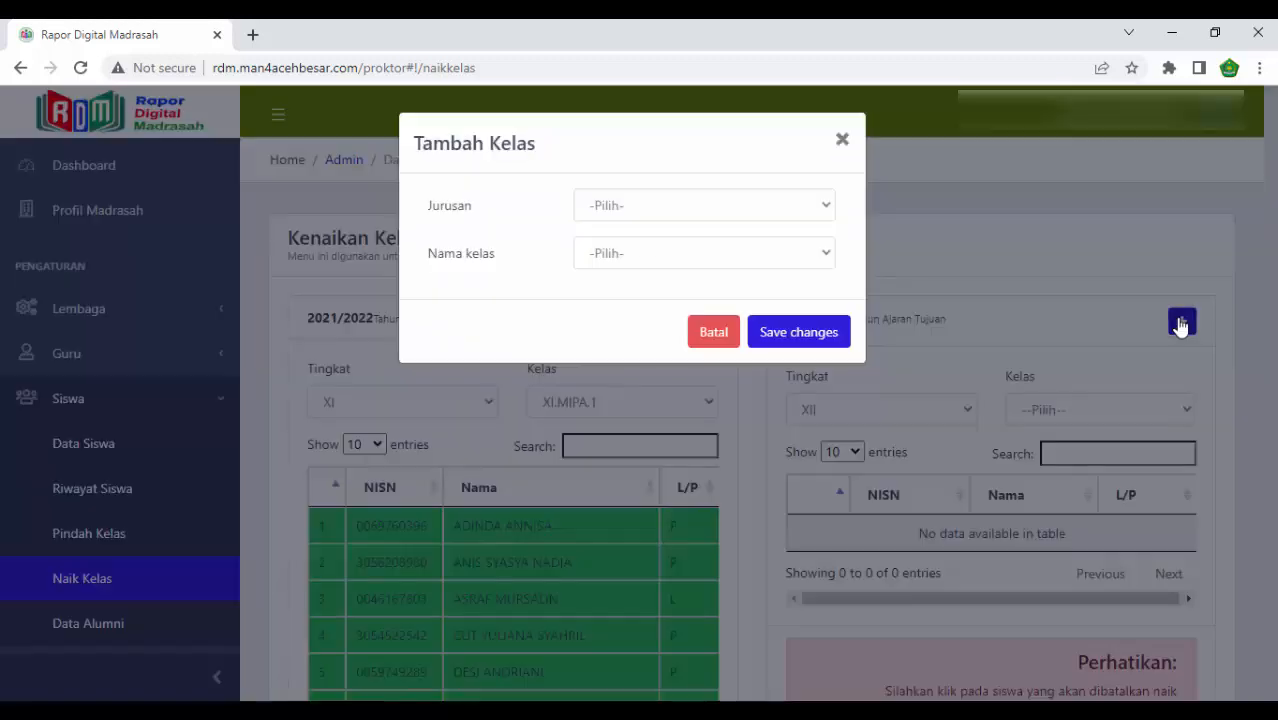
left_click(813, 207)
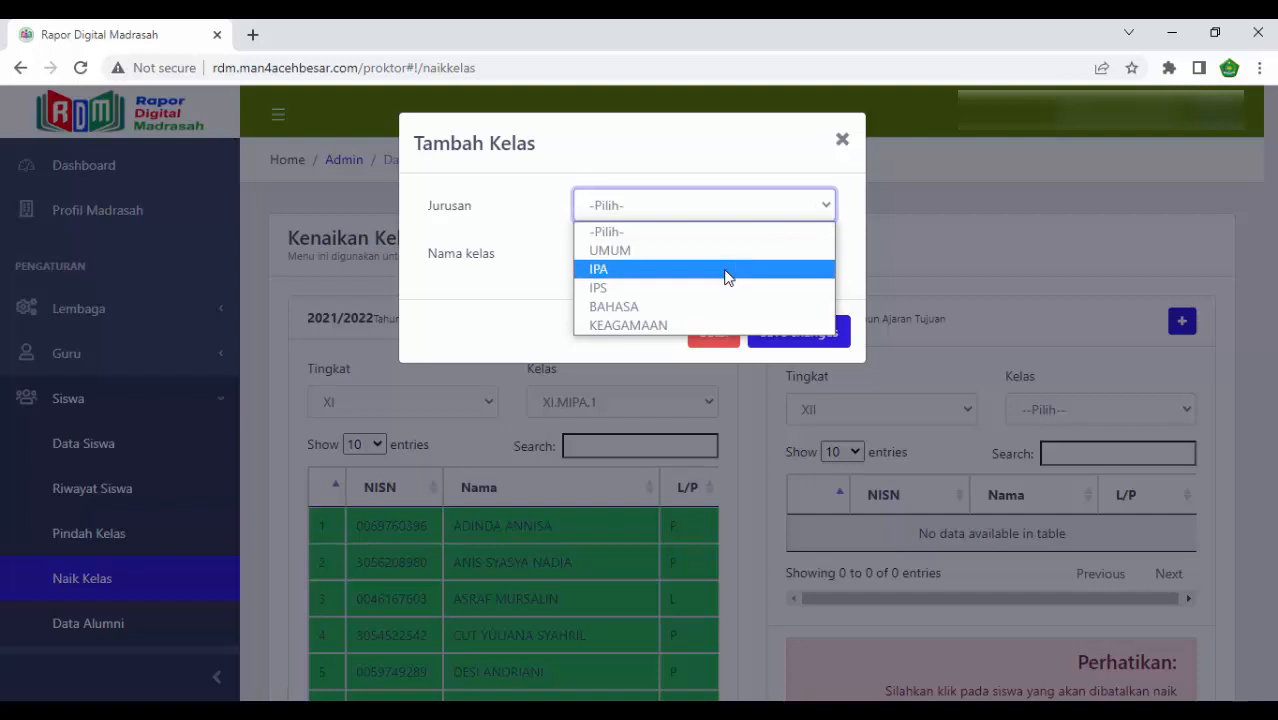
left_click(727, 270)
left_click(723, 263)
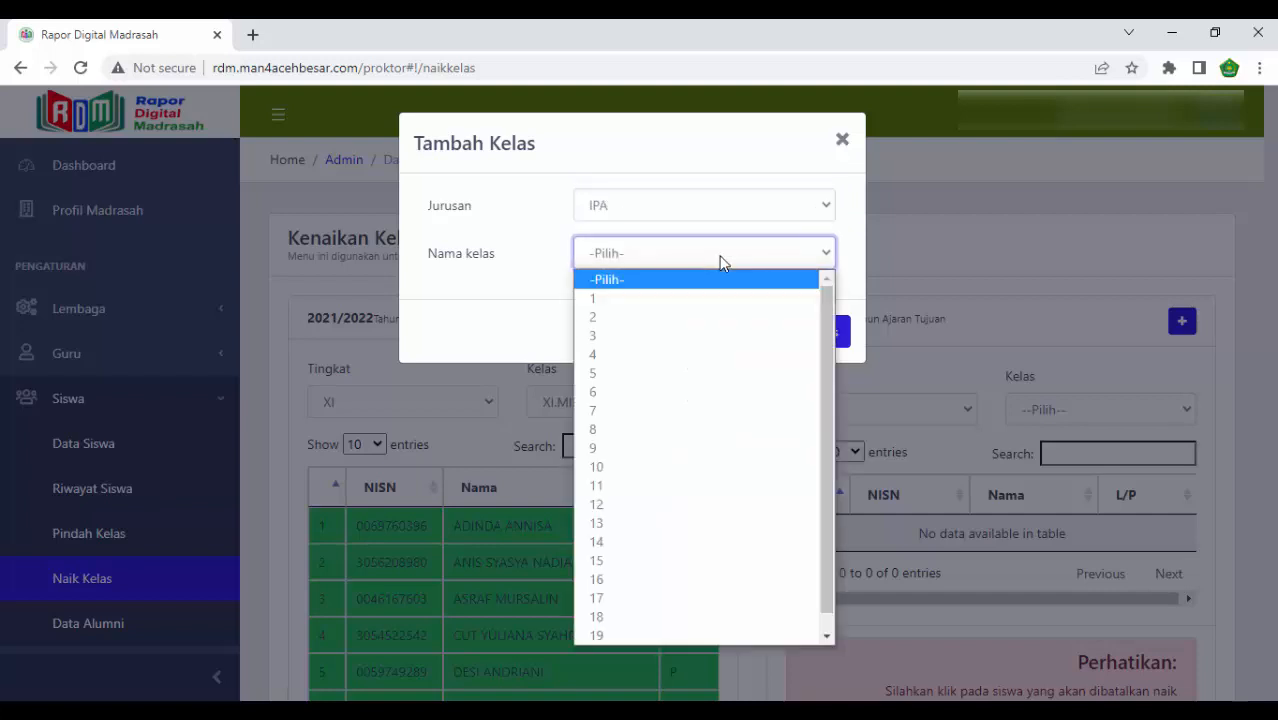
left_click(700, 302)
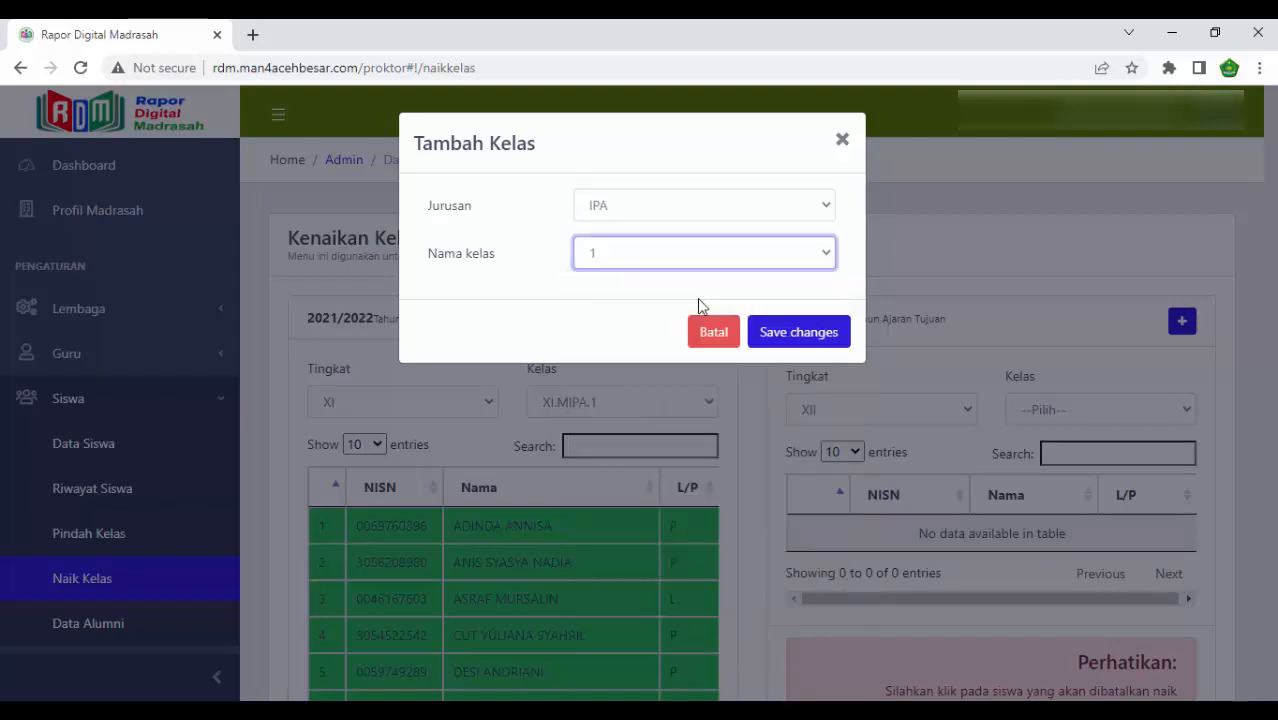
left_click(843, 140)
- Select all students of XI.MIPA.1 in the 2021/2022 source list
scroll(932, 270, "down", 3)
scroll(932, 270, "down", 3)
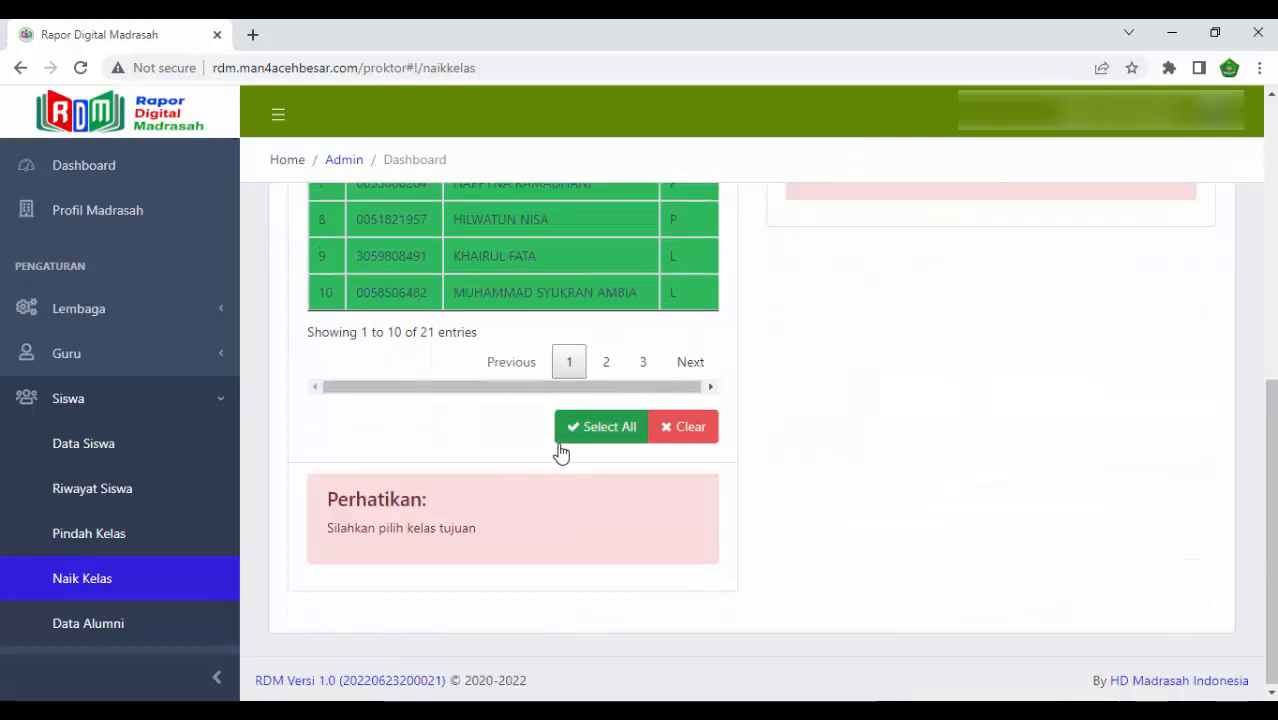
left_click(593, 428)
scroll(848, 485, "up", 3)
scroll(852, 485, "up", 3)
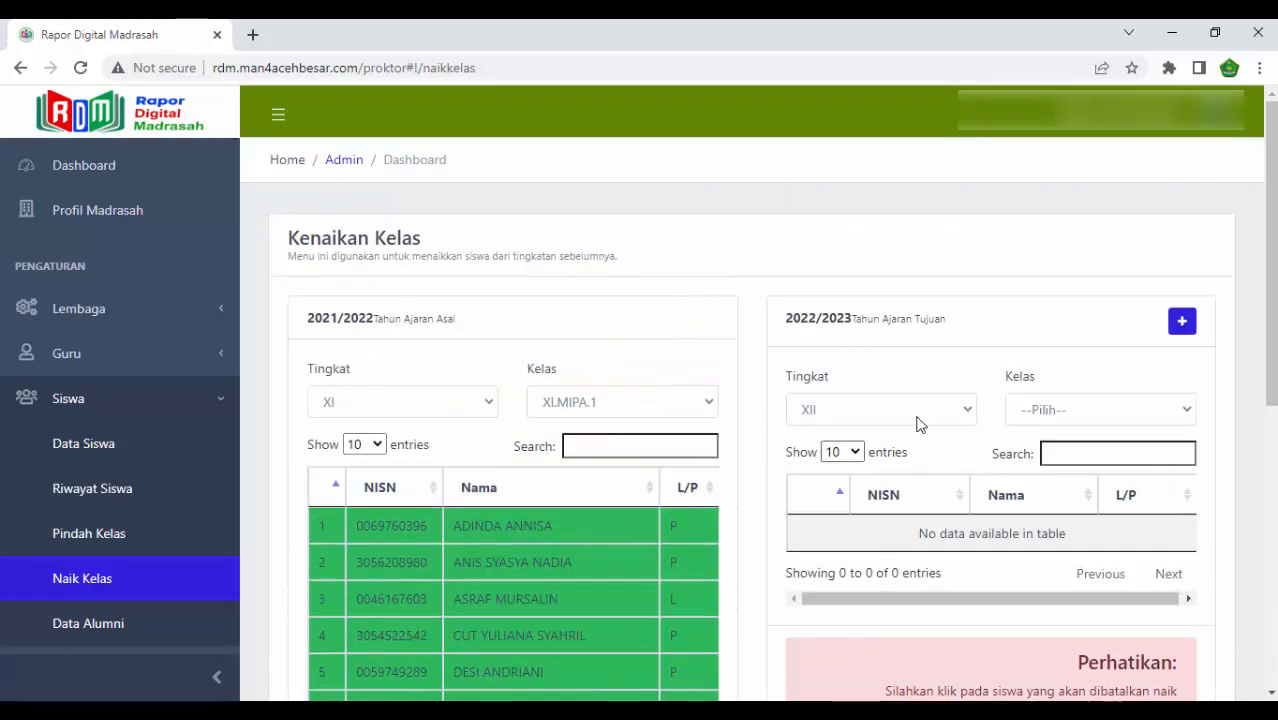
- Choose level XII for the 2022/2023 destination and check which classes it offers
left_click(930, 413)
left_click(870, 474)
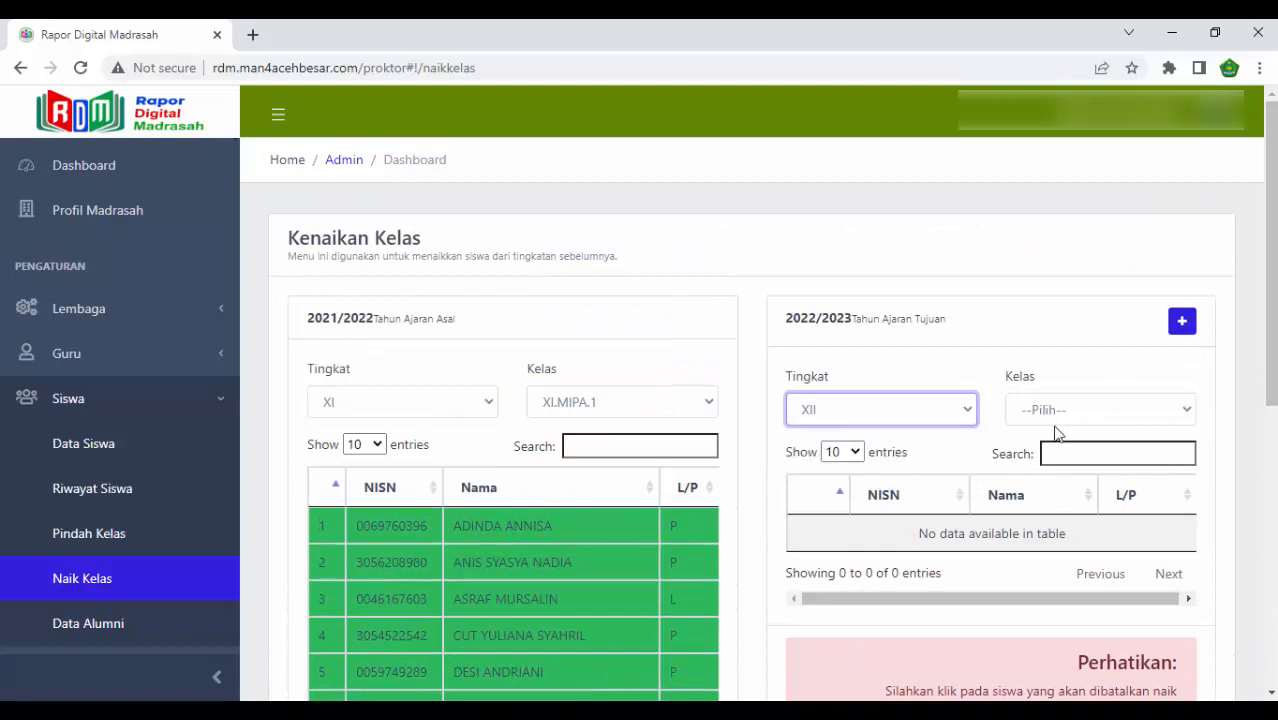
left_click(1083, 412)
left_click(1062, 434)
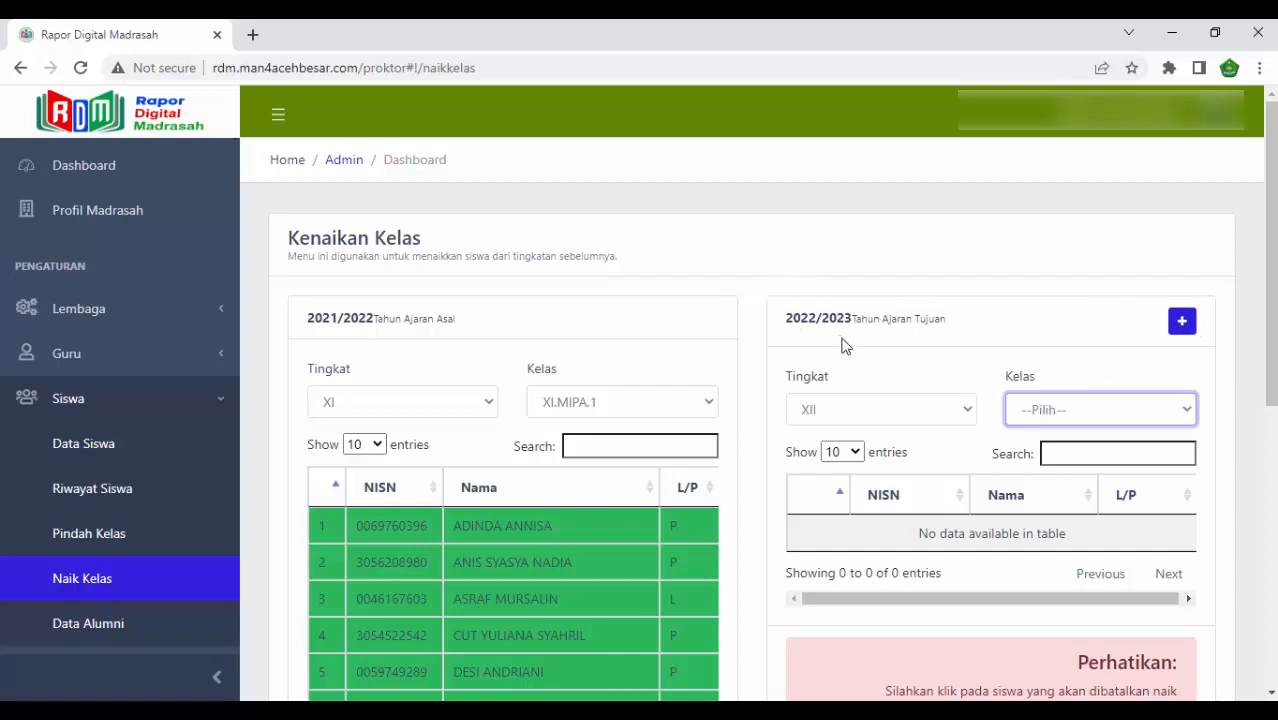
- Add a 2022/2023 level XII class with Jurusan IPA and Nama kelas 1, and save it
left_click(1182, 324)
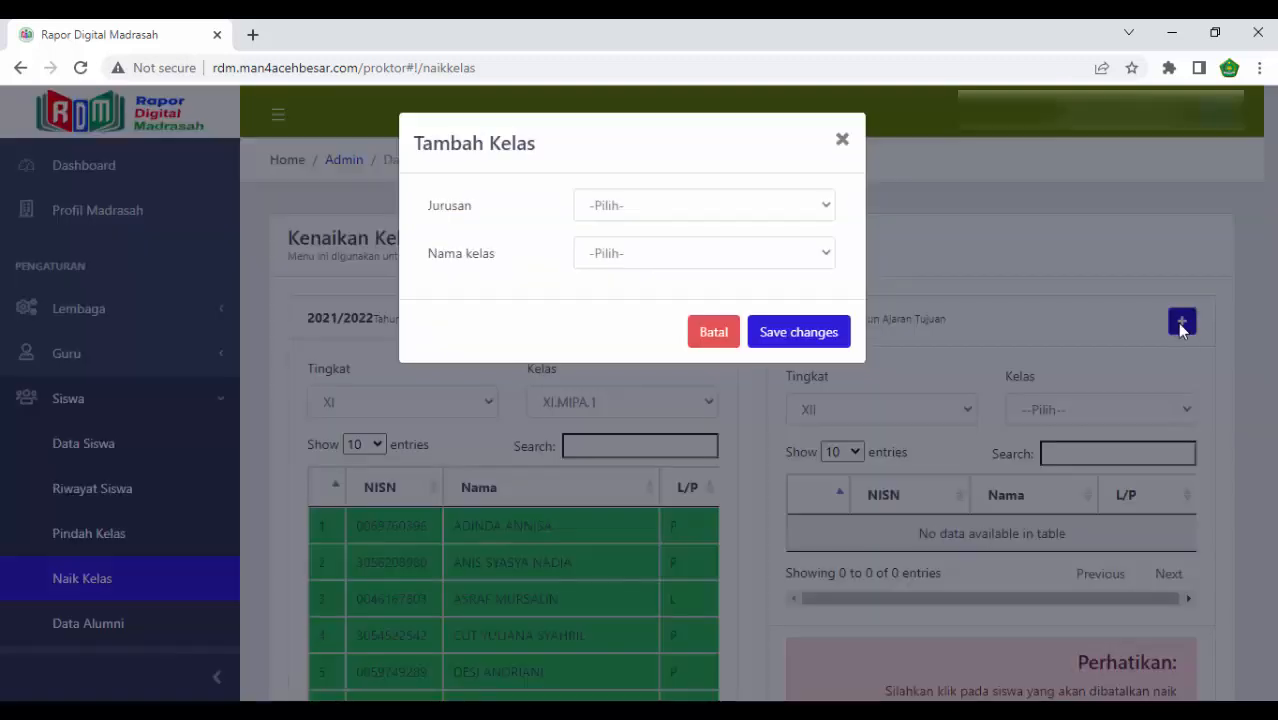
left_click(707, 208)
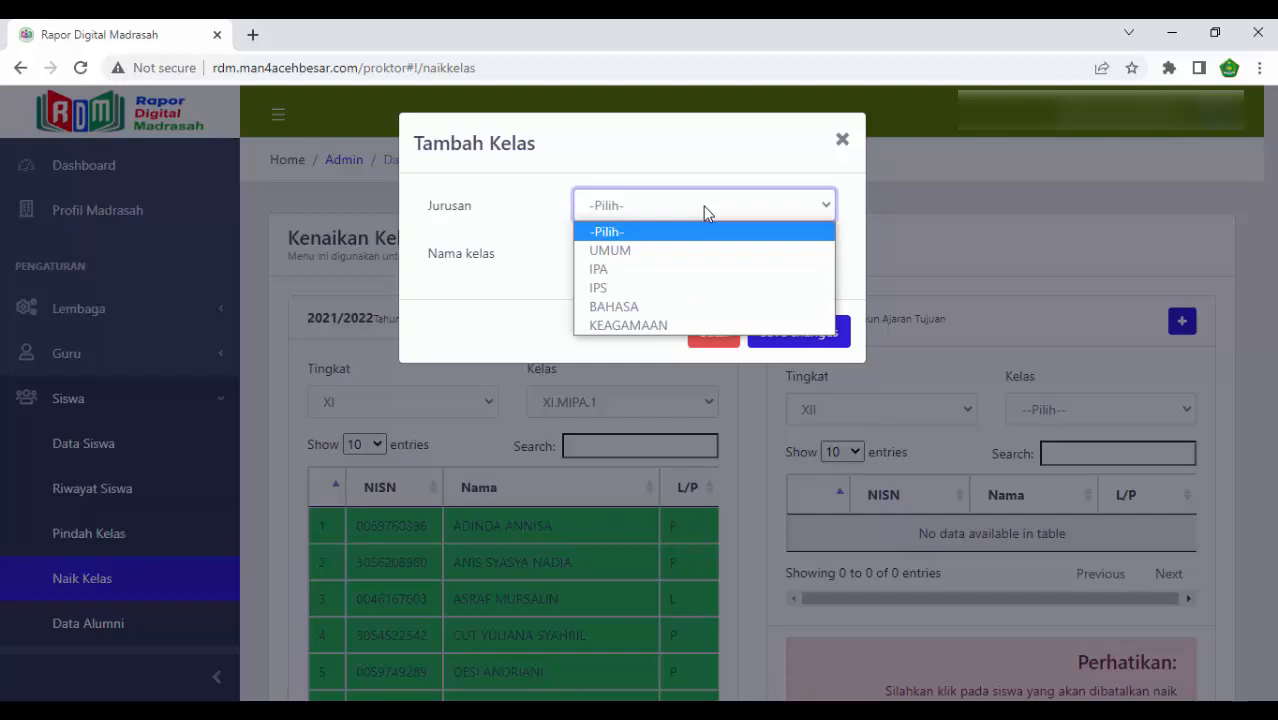
left_click(671, 277)
left_click(671, 255)
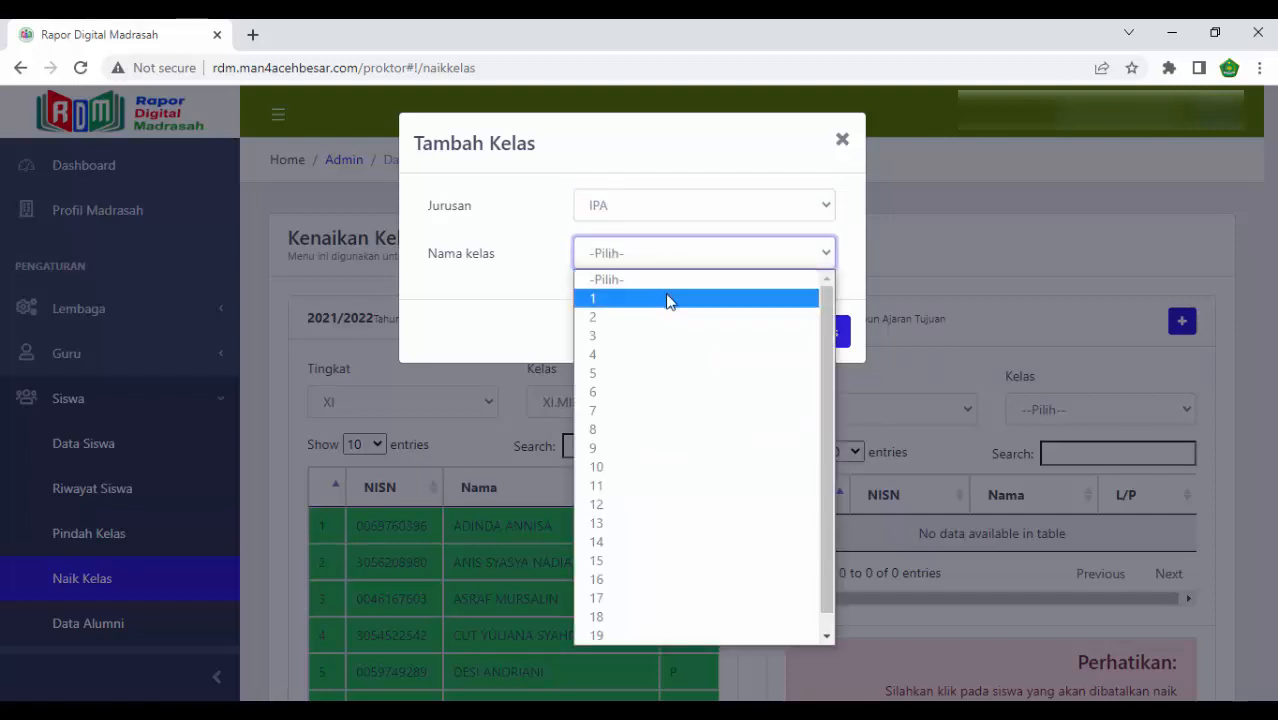
left_click(669, 299)
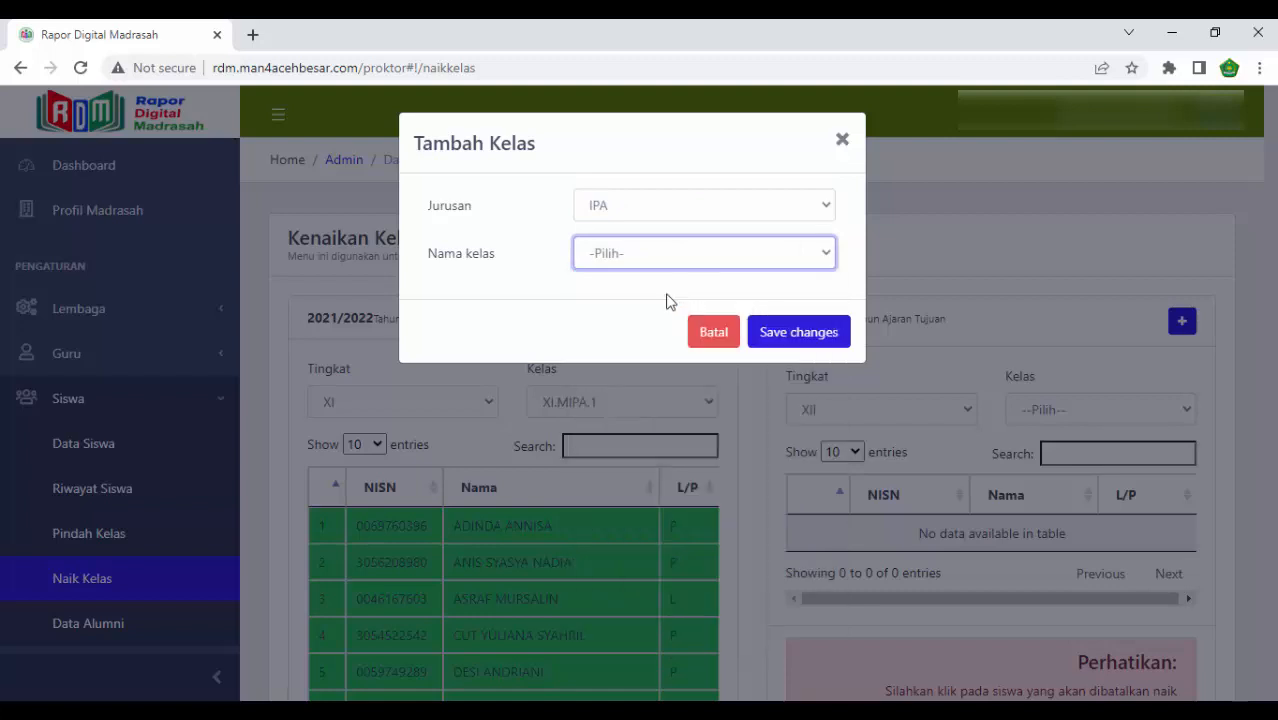
left_click(799, 334)
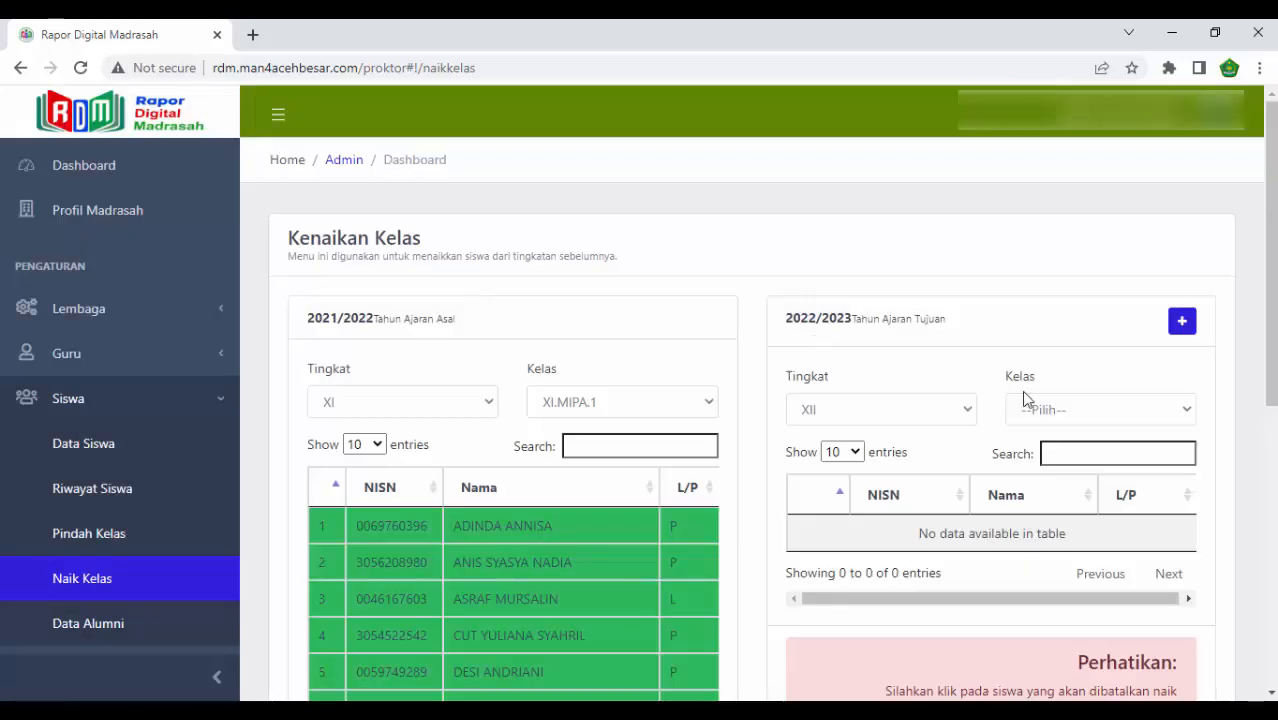
- Set the destination class to XII.MIPA.1 and promote the selected XI.MIPA.1 students into it
left_click(1050, 406)
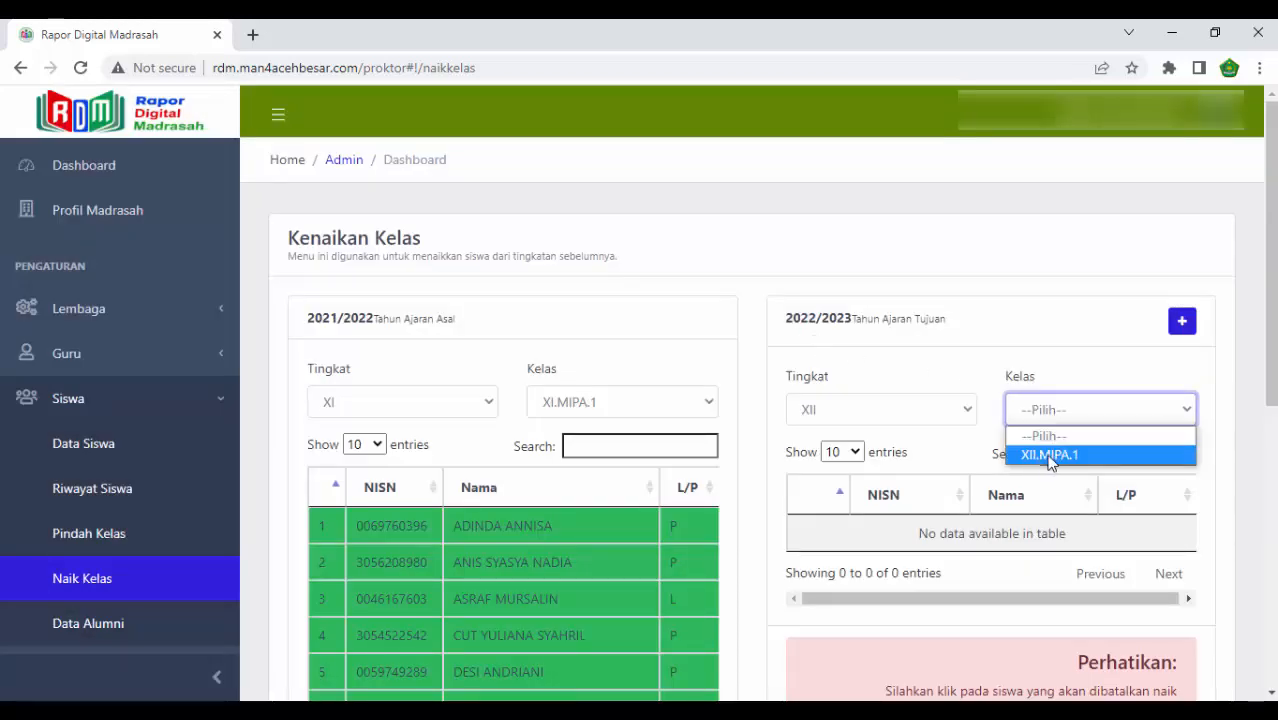
left_click(1050, 455)
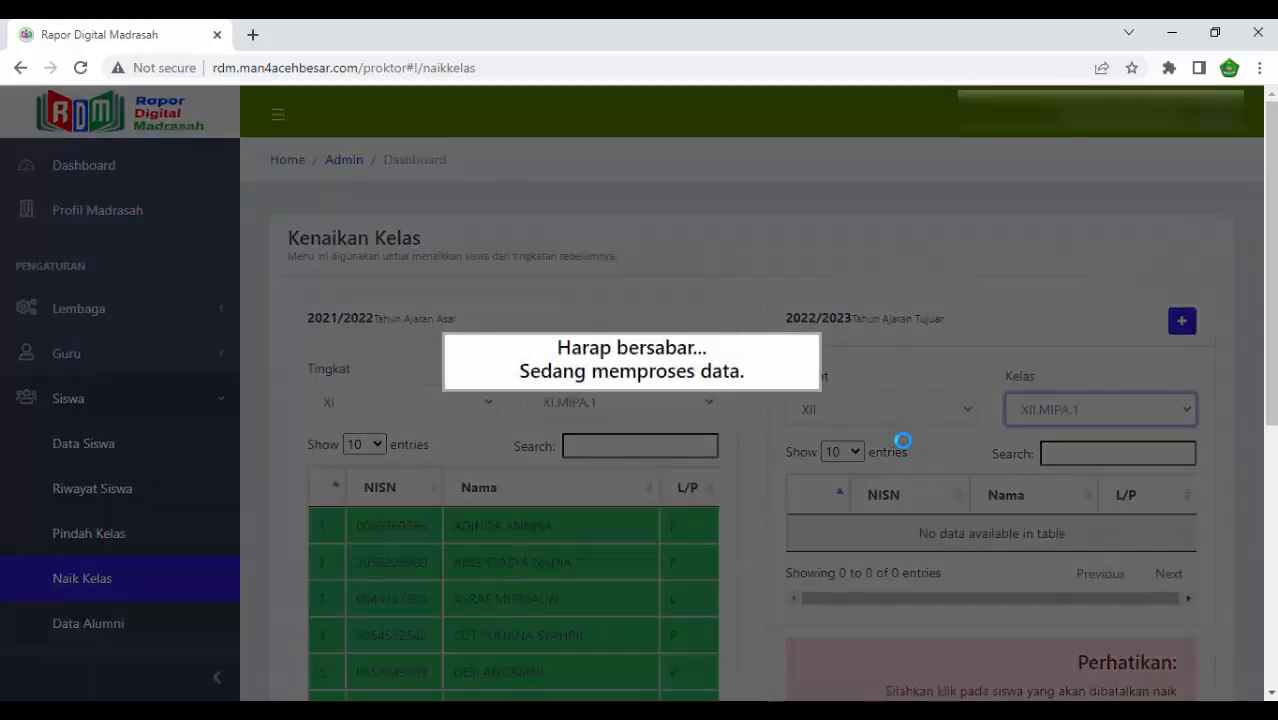
scroll(903, 440, "down", 5)
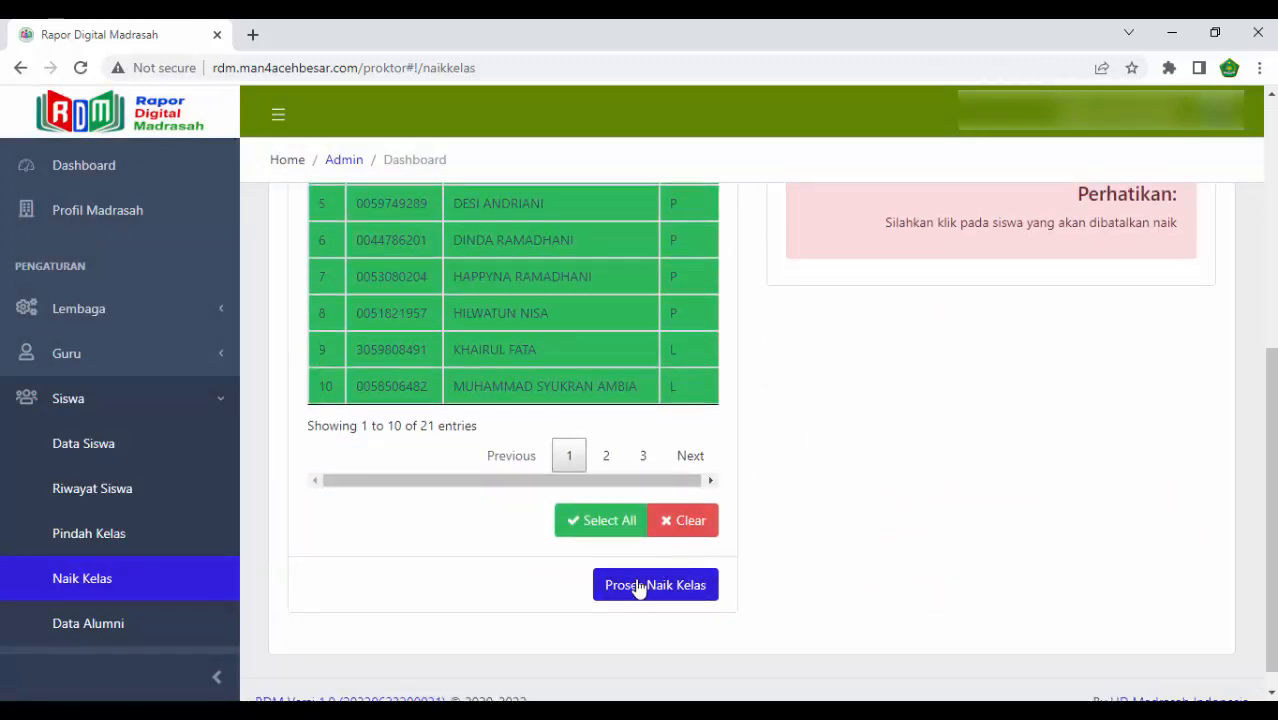
left_click(639, 589)
left_click(641, 592)
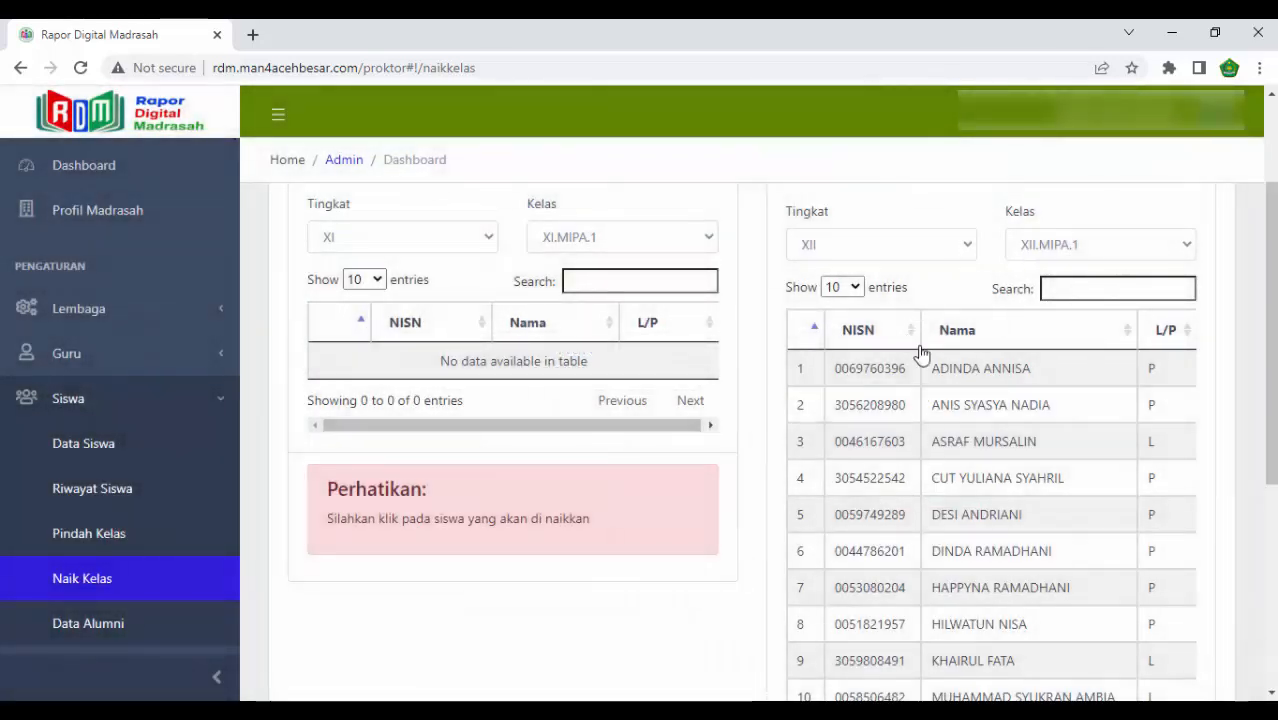
scroll(902, 487, "down", 4)
scroll(903, 489, "up", 1)
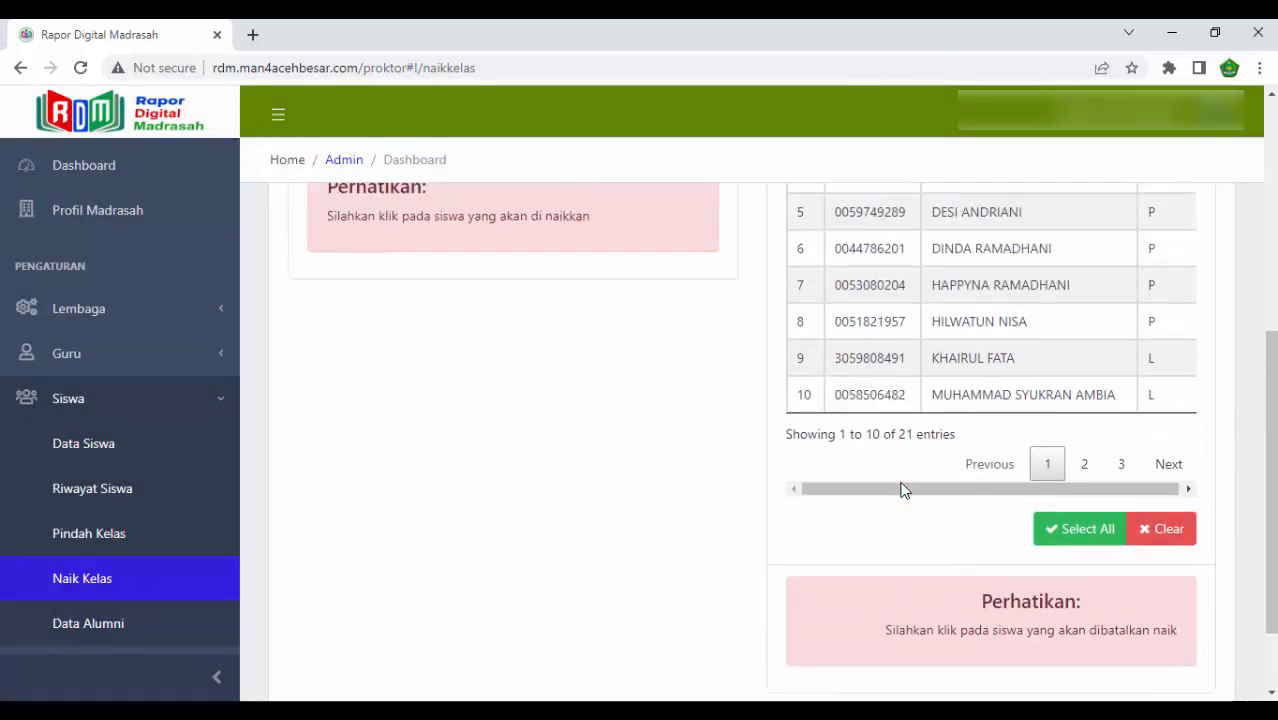
- Set the 2021/2022 source class to XI.MIPA.2 and check the destination classes available for level XII
scroll(900, 488, "up", 3)
left_click(579, 291)
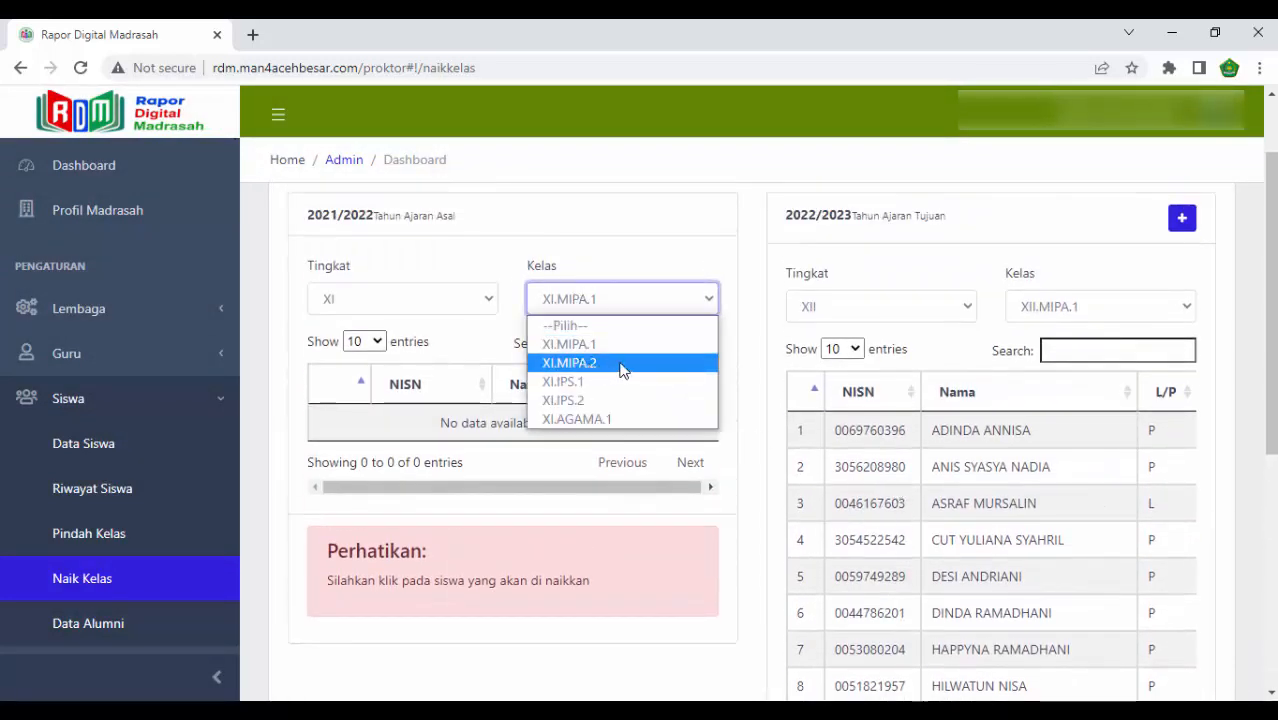
left_click(622, 363)
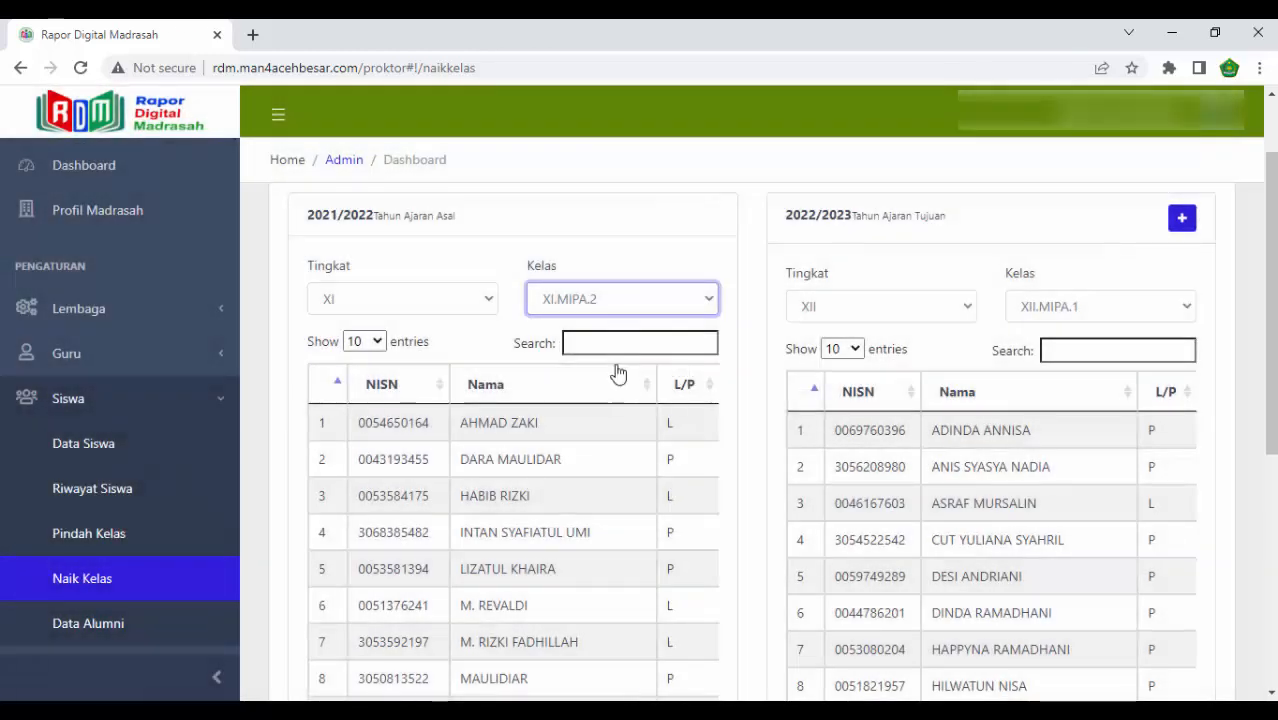
left_click(873, 305)
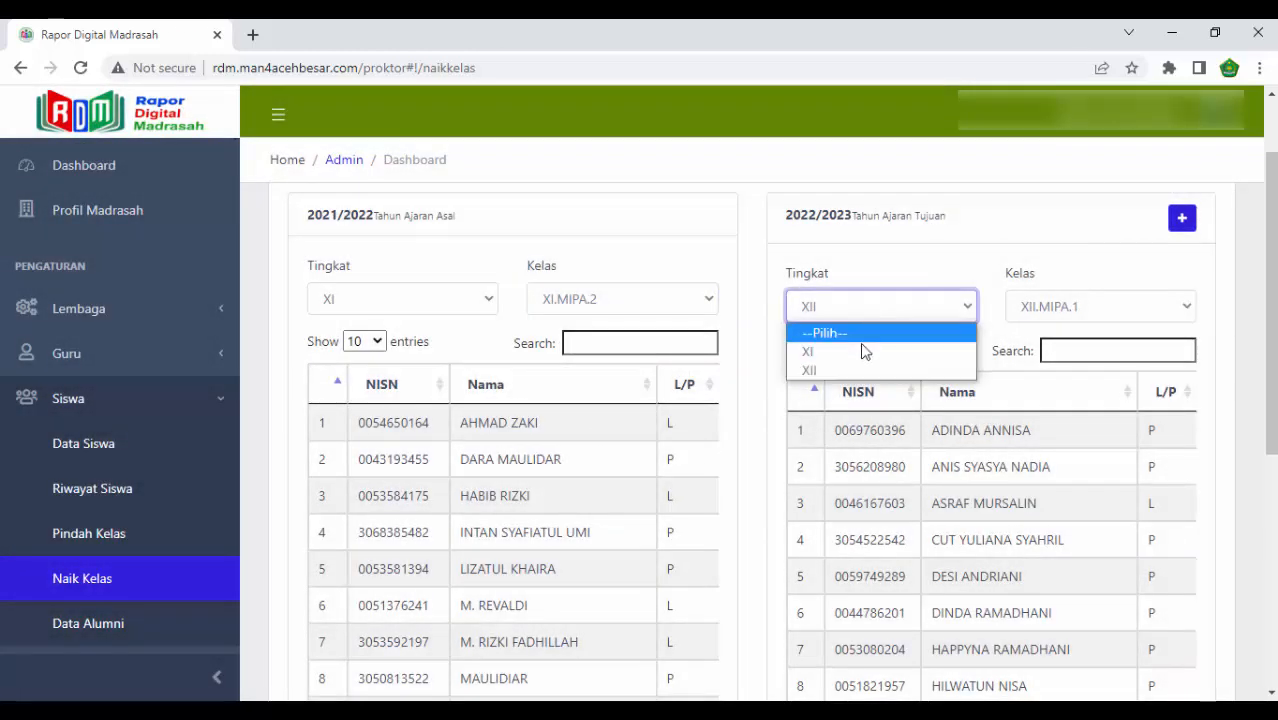
left_click(851, 366)
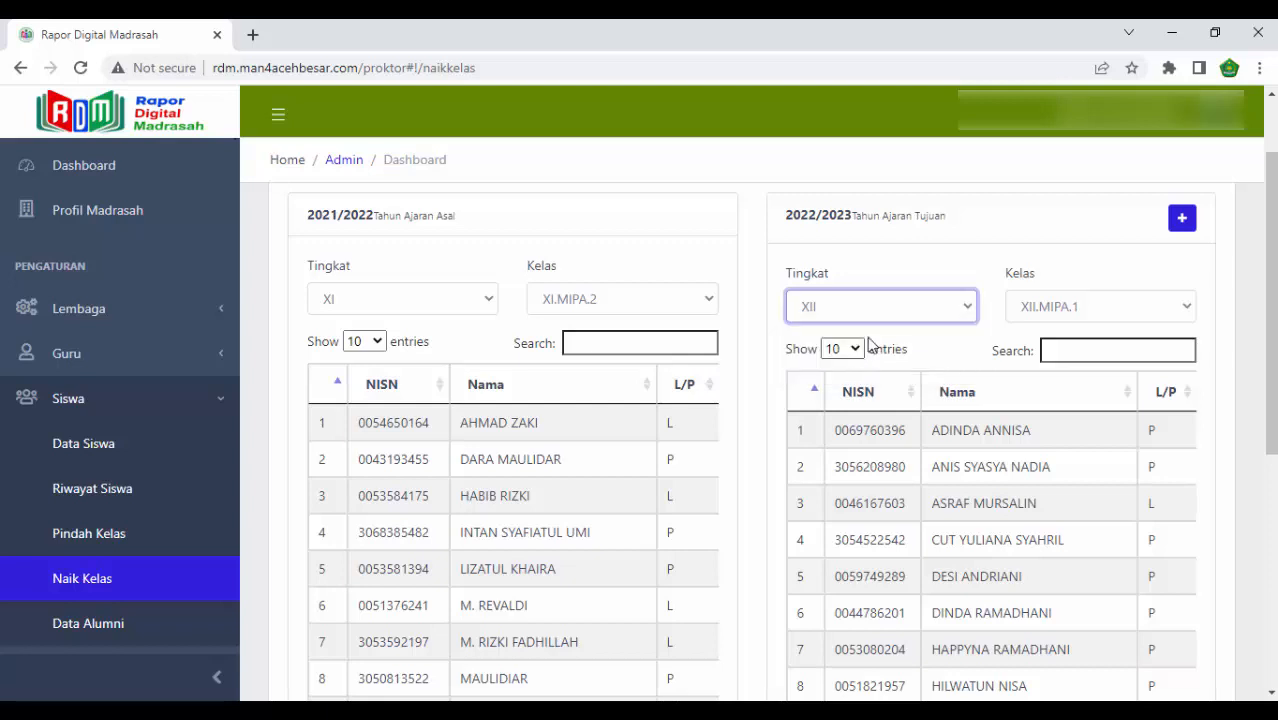
left_click(1087, 305)
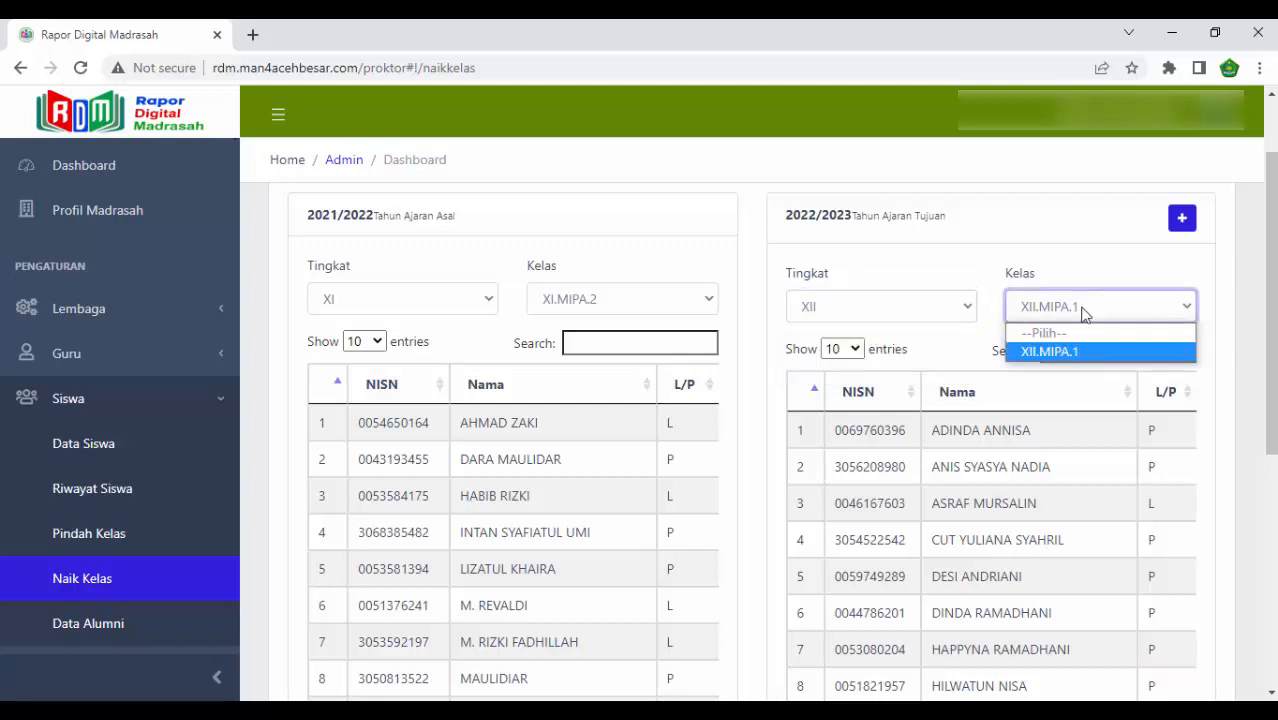
left_click(1041, 346)
- Add a 2022/2023 level XII class with Jurusan IPA and Nama kelas 2, and save it
left_click(1182, 221)
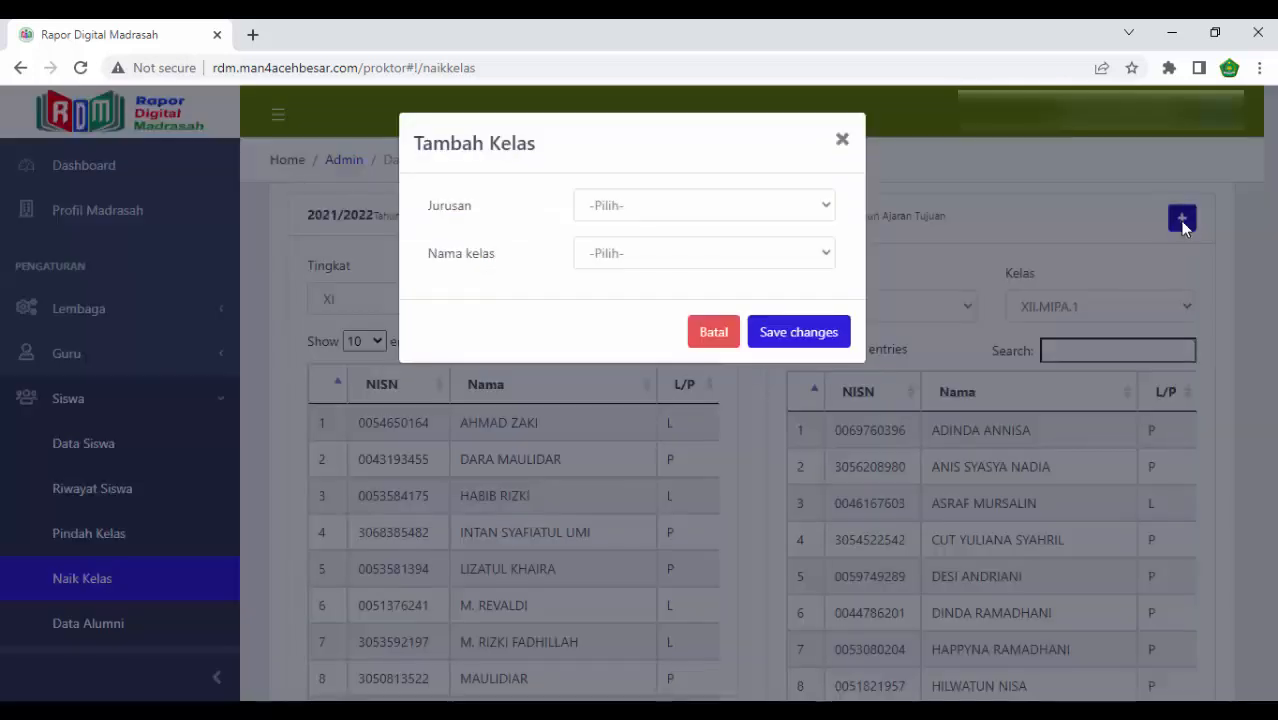
left_click(784, 207)
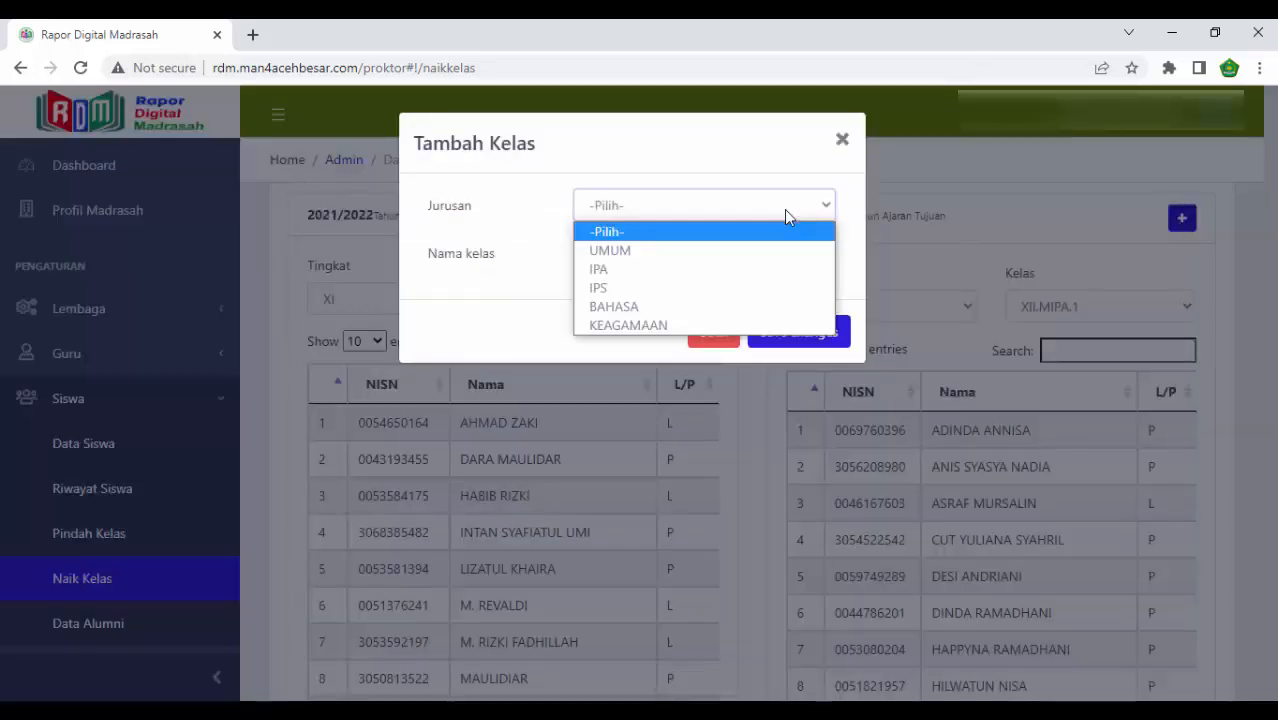
left_click(735, 269)
left_click(733, 253)
left_click(703, 317)
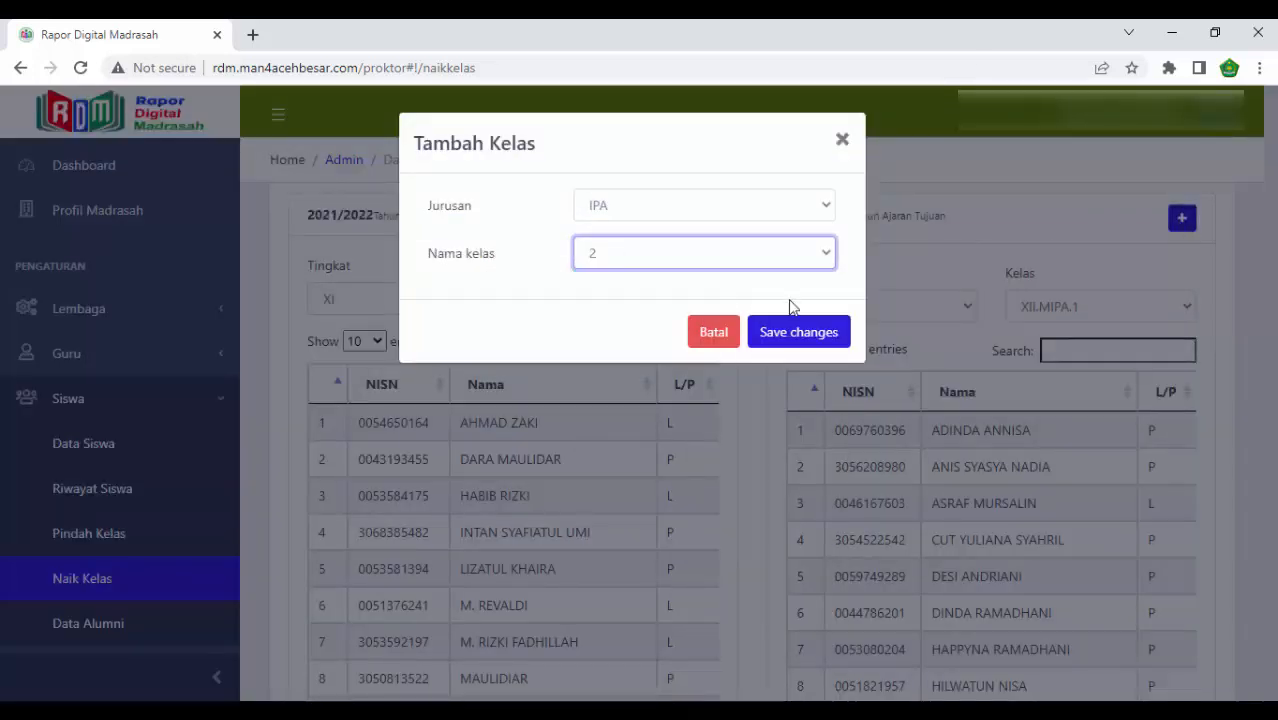
left_click(803, 334)
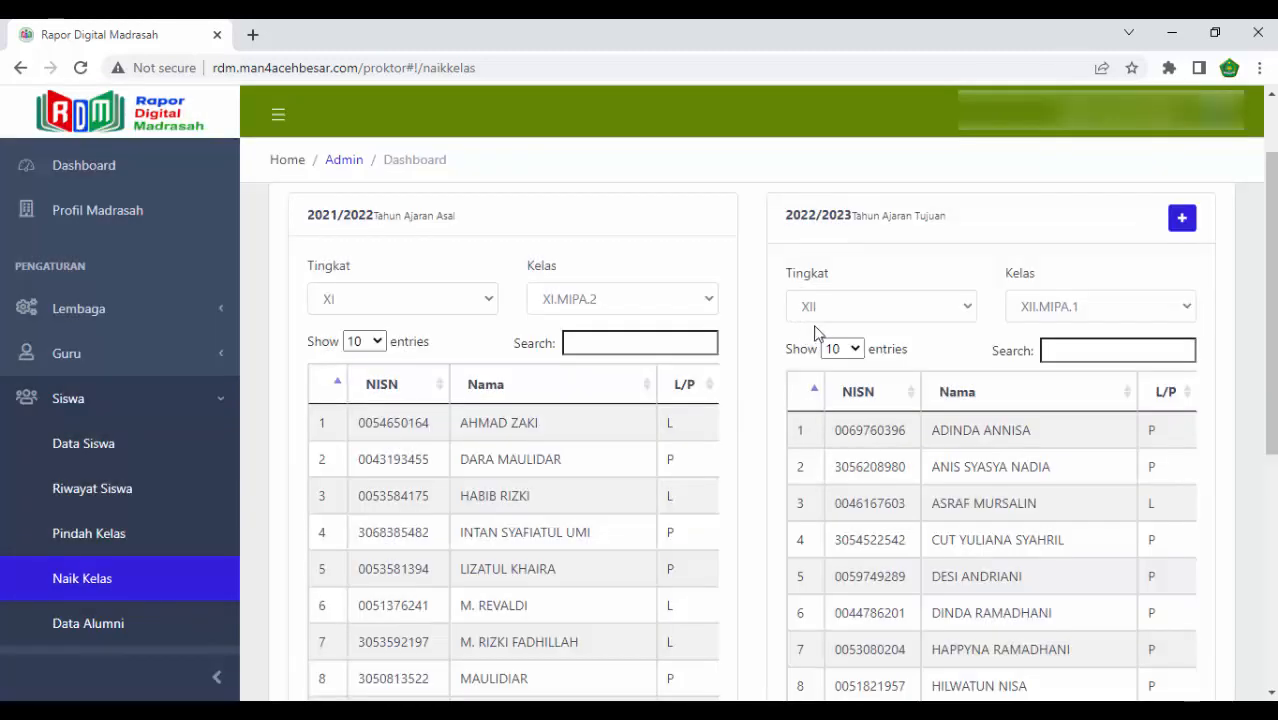
- Set the destination class to XII.MIPA.2 and promote all XI.MIPA.2 students into it
left_click(1098, 309)
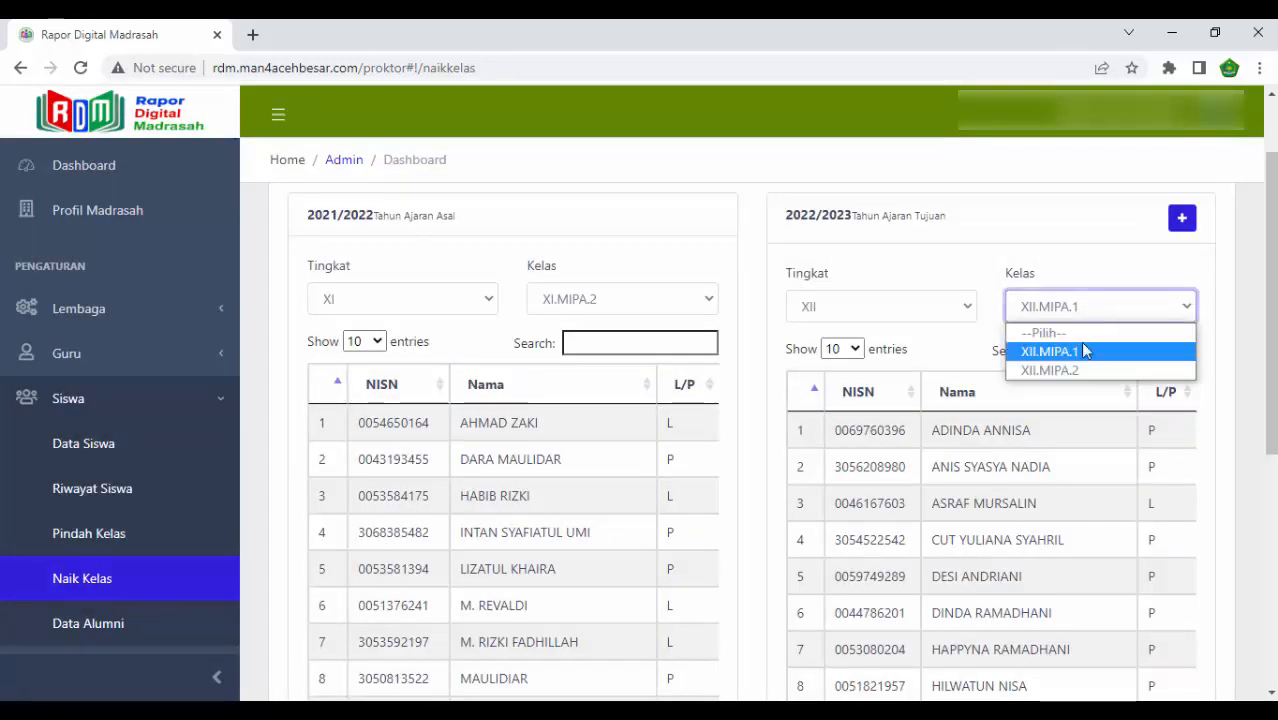
left_click(1080, 377)
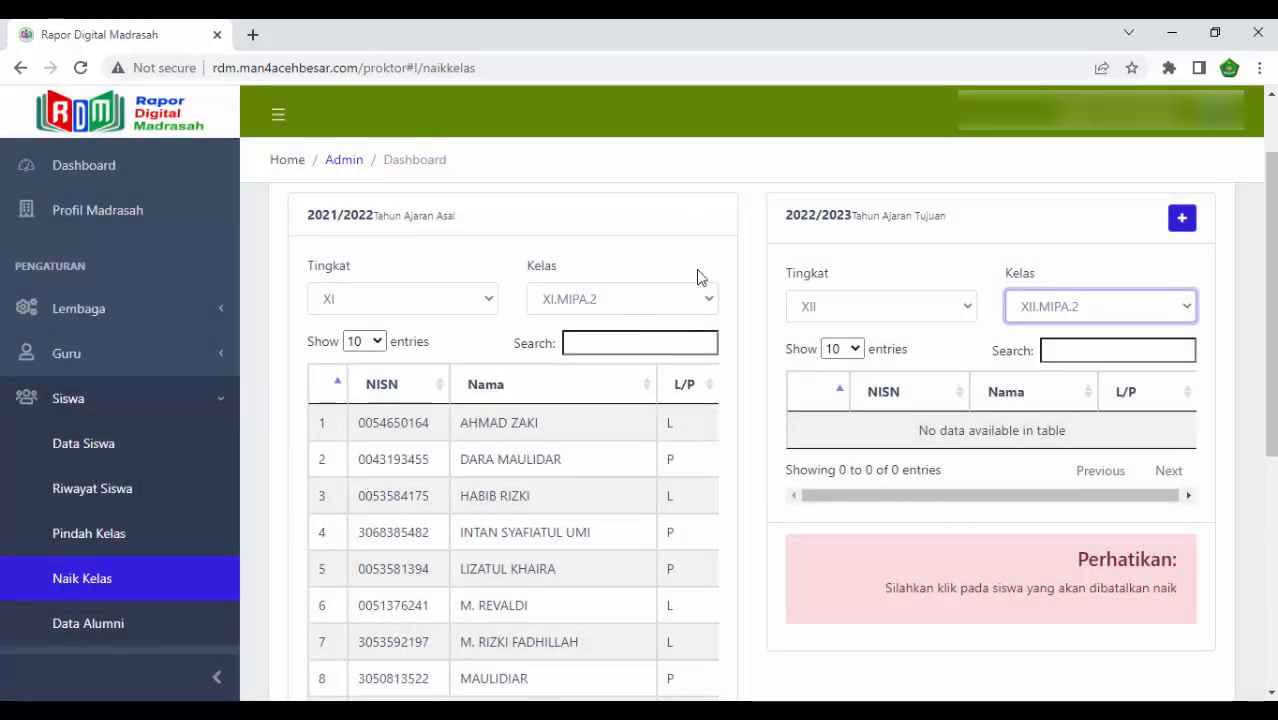
scroll(803, 451, "down", 4)
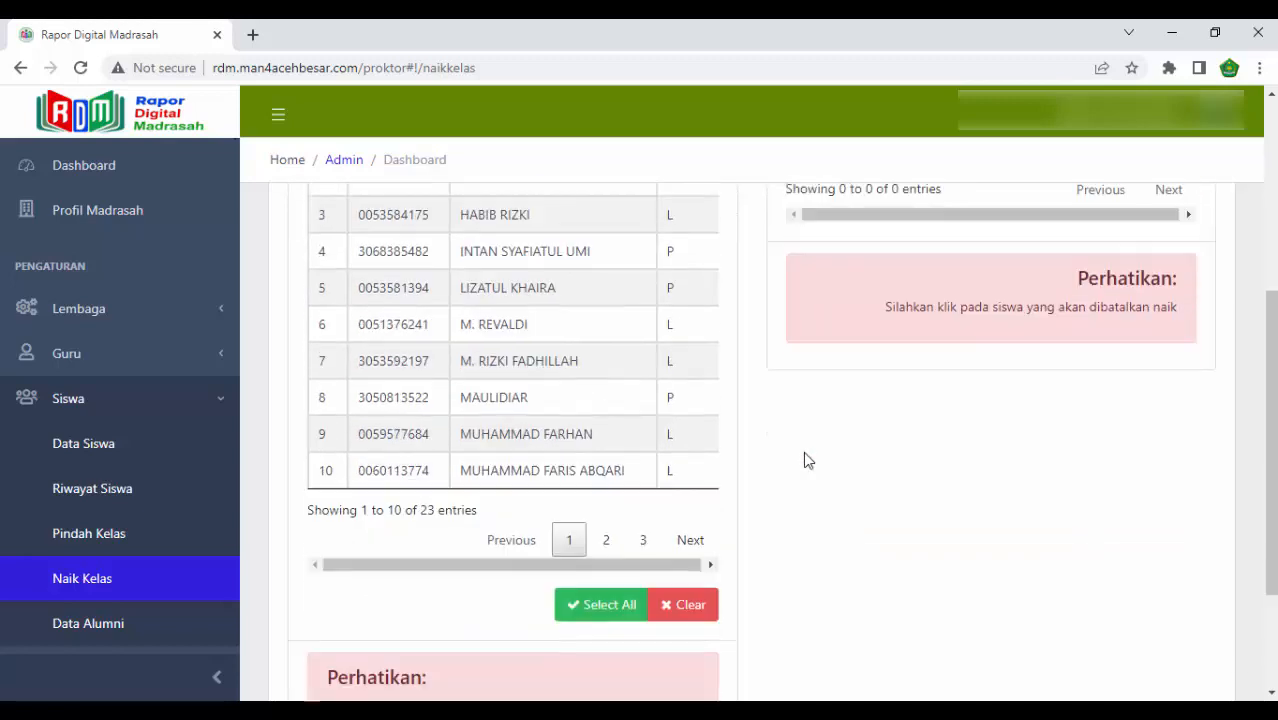
left_click(593, 514)
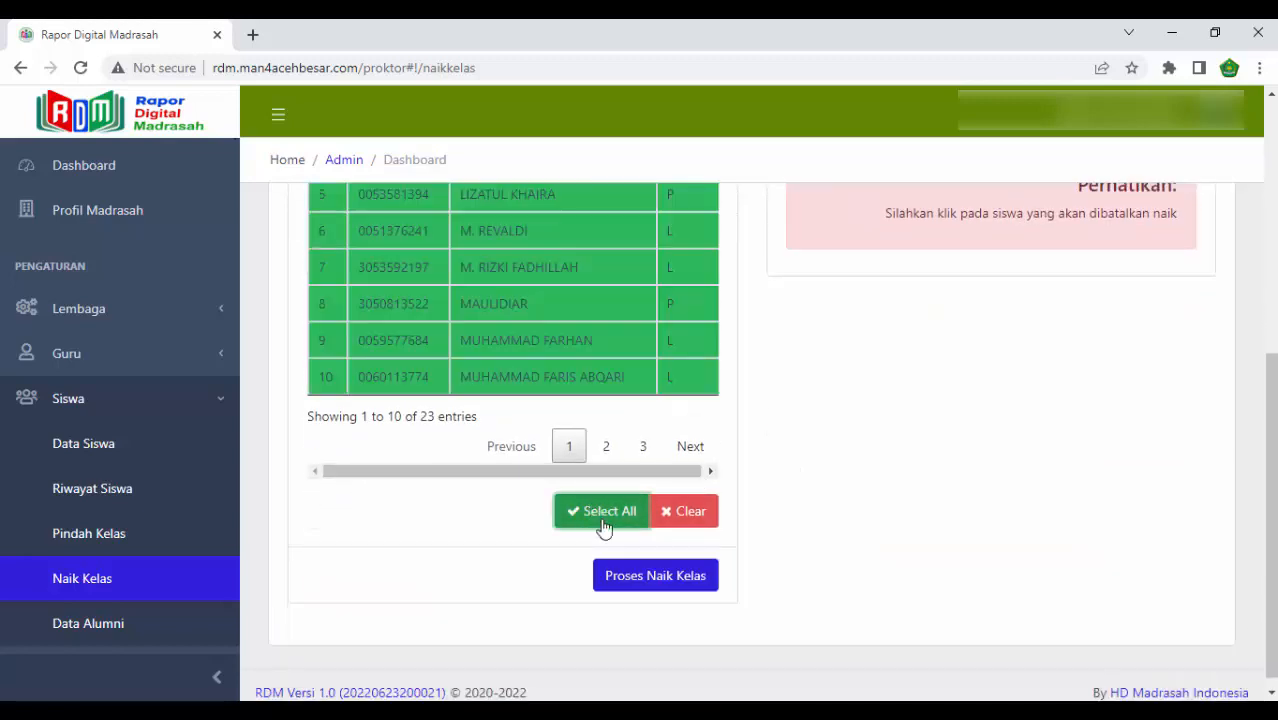
left_click(645, 578)
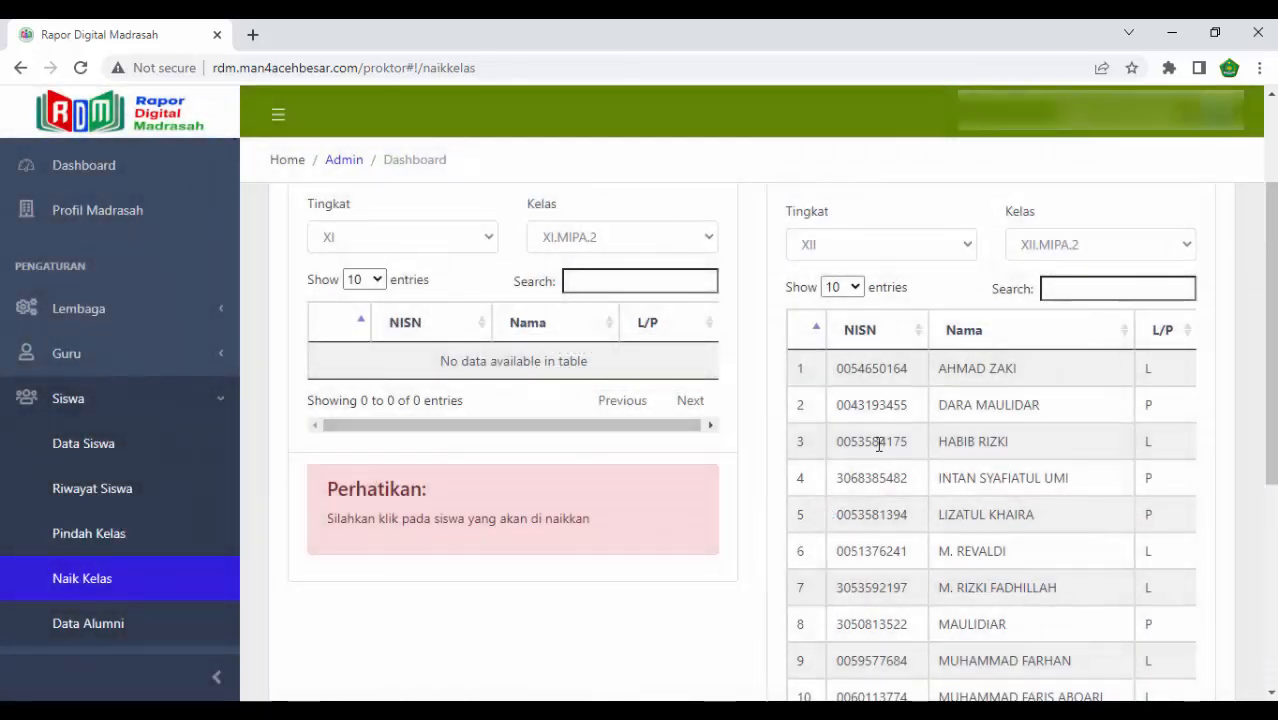
- Set the 2021/2022 source class to XI.IPS.1 and check the 2022/2023 destination classes for level XII
left_click(632, 240)
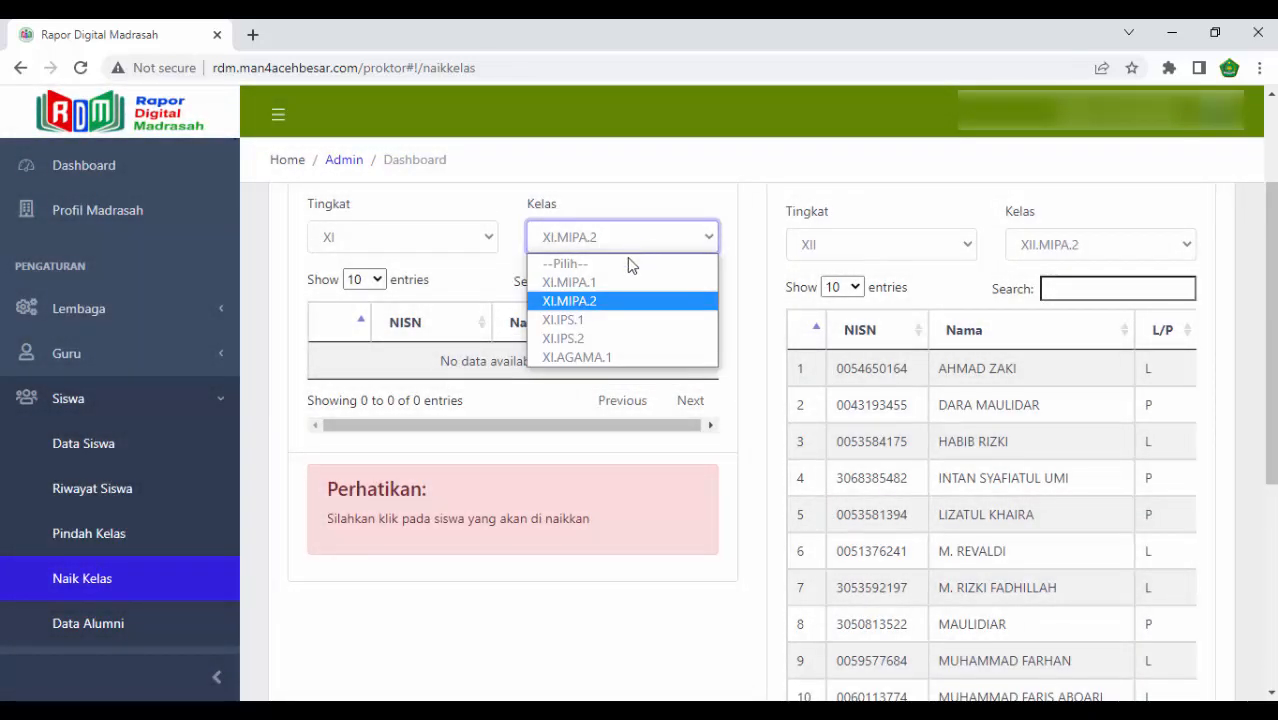
left_click(610, 318)
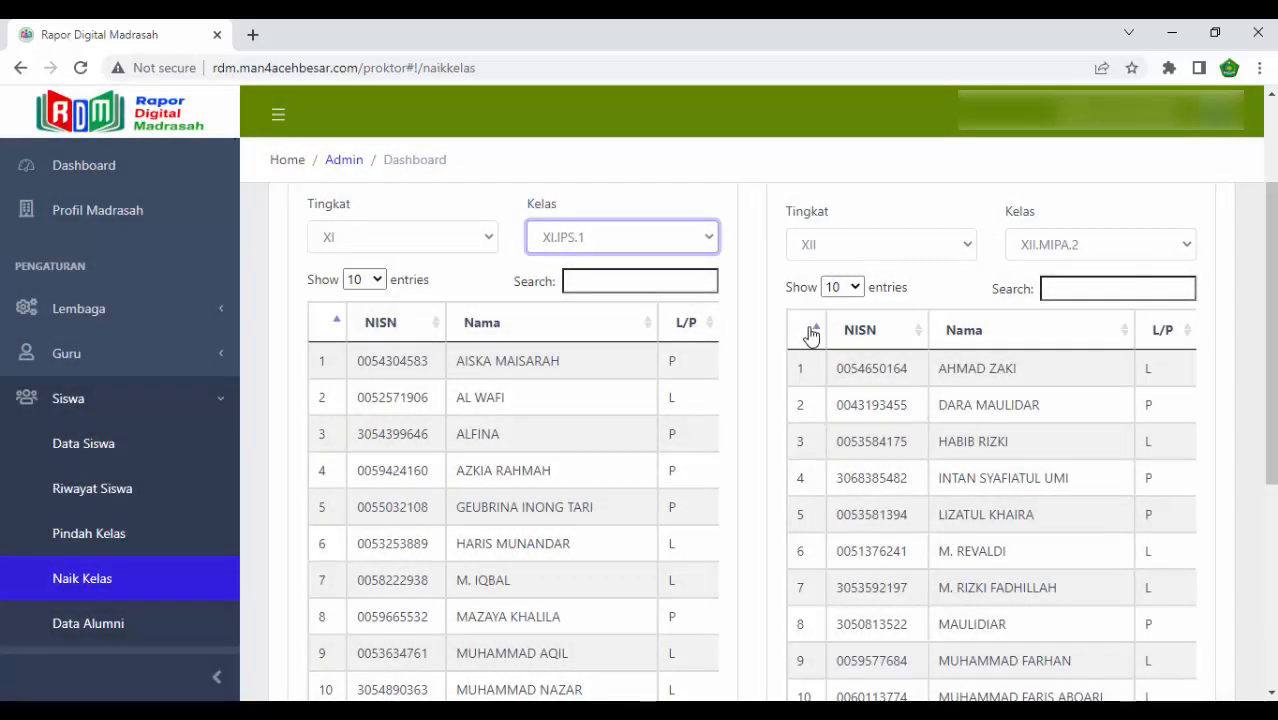
left_click(1043, 250)
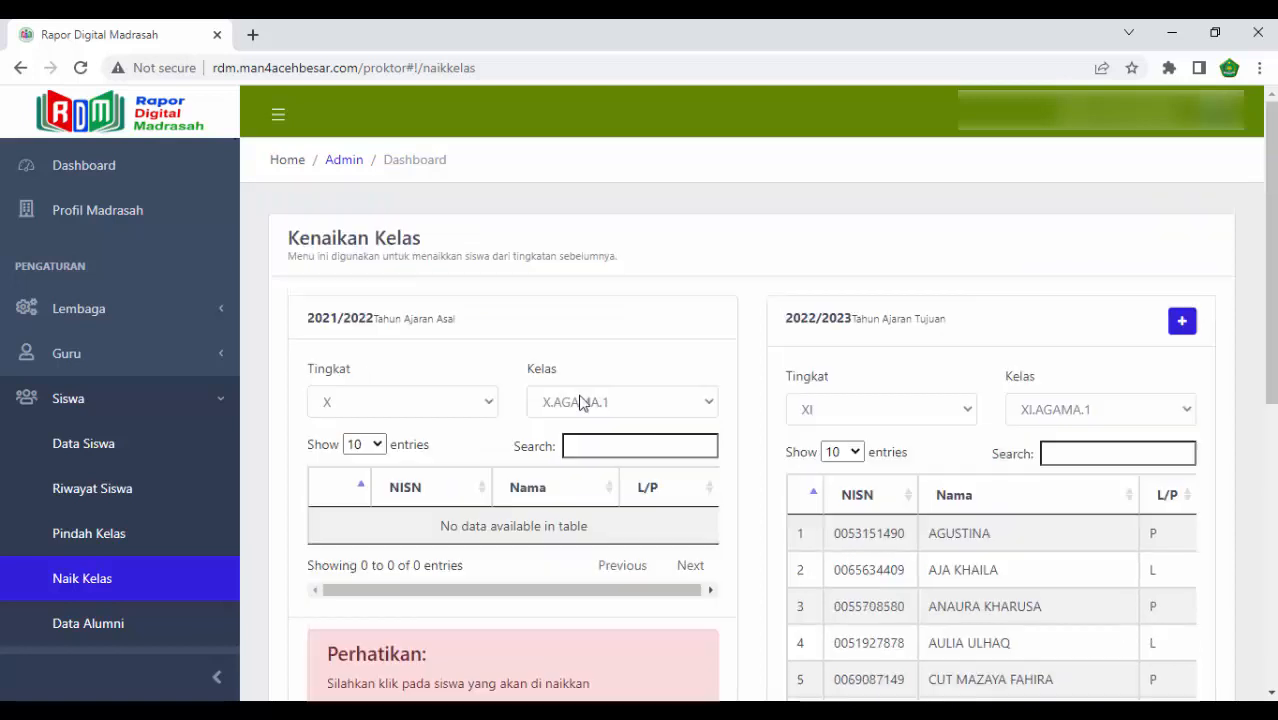
- Examine the 2021/2022 level X source options, the promoted XI.AGAMA.1 students and the 2022/2023 level XI destination classes
left_click(583, 400)
left_click(415, 400)
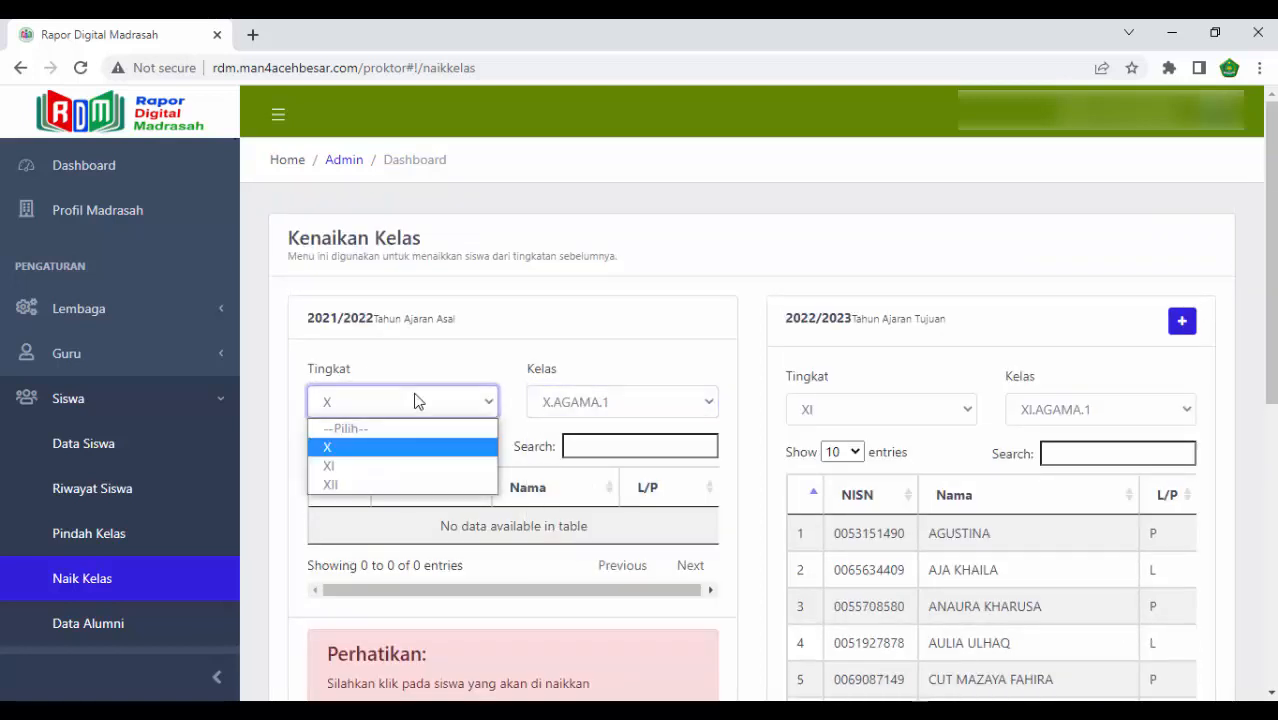
left_click(417, 400)
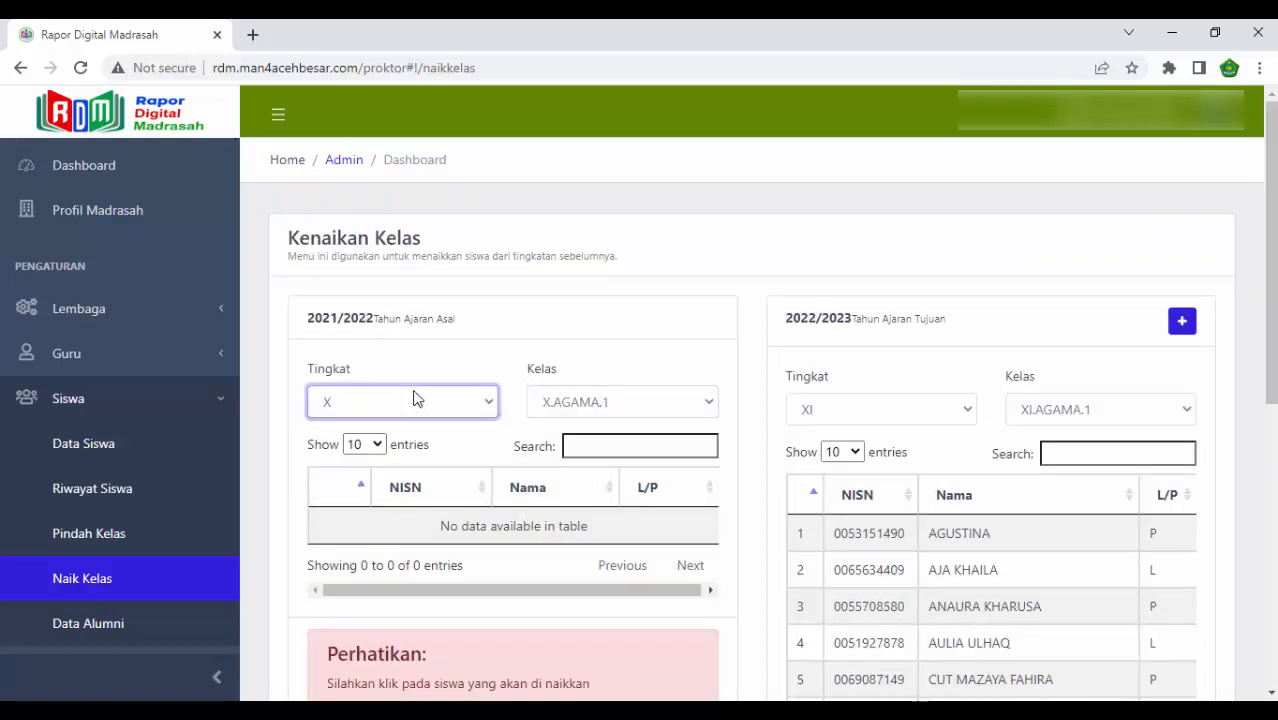
left_click(772, 260)
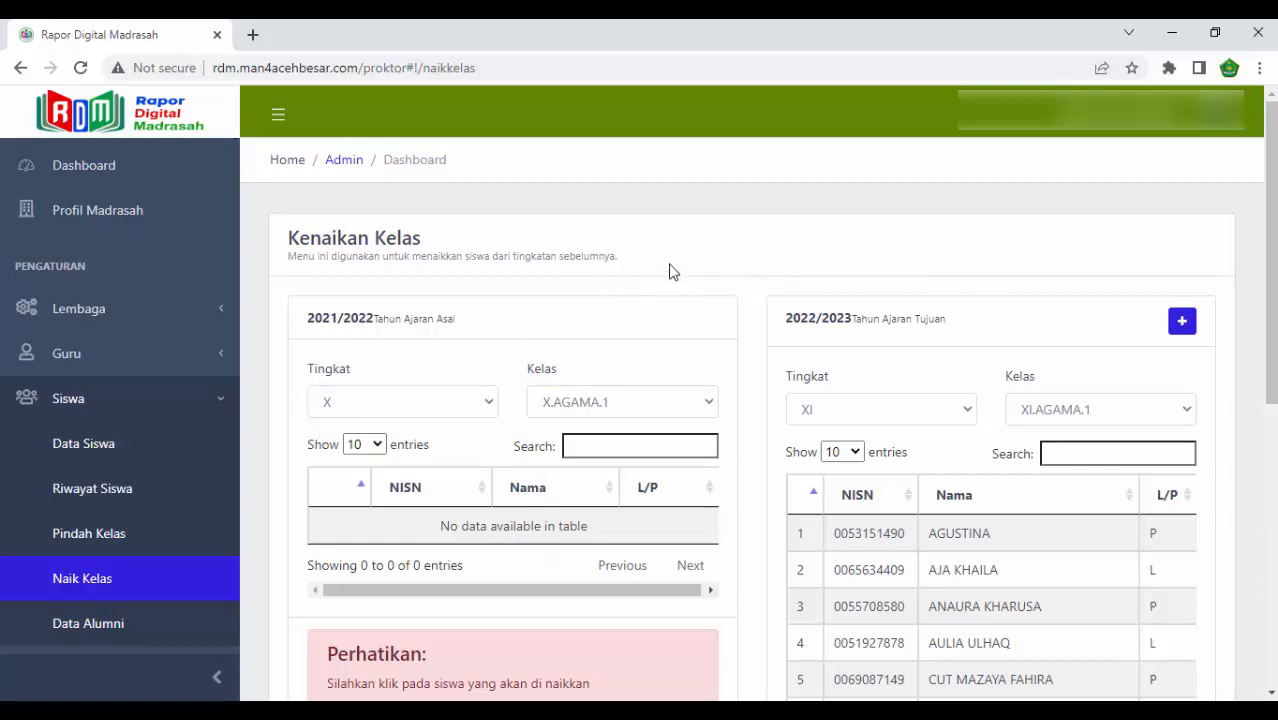
scroll(864, 368, "down", 3)
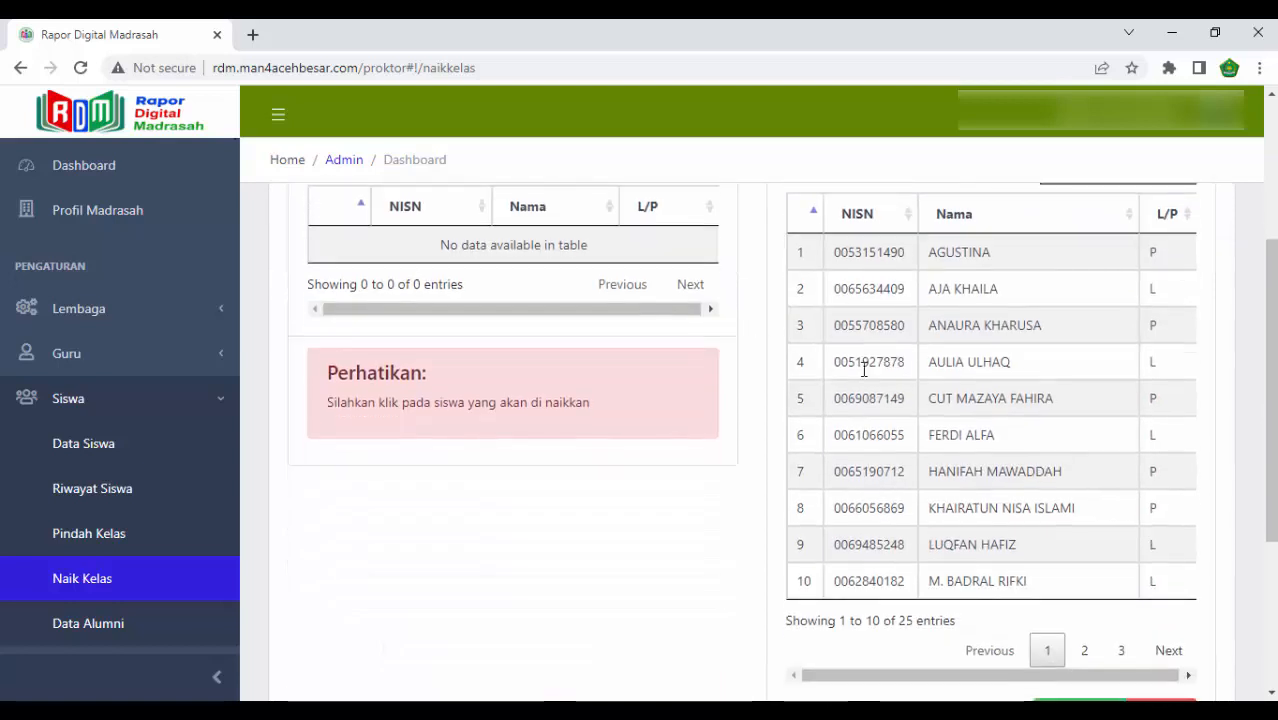
scroll(958, 392, "up", 2)
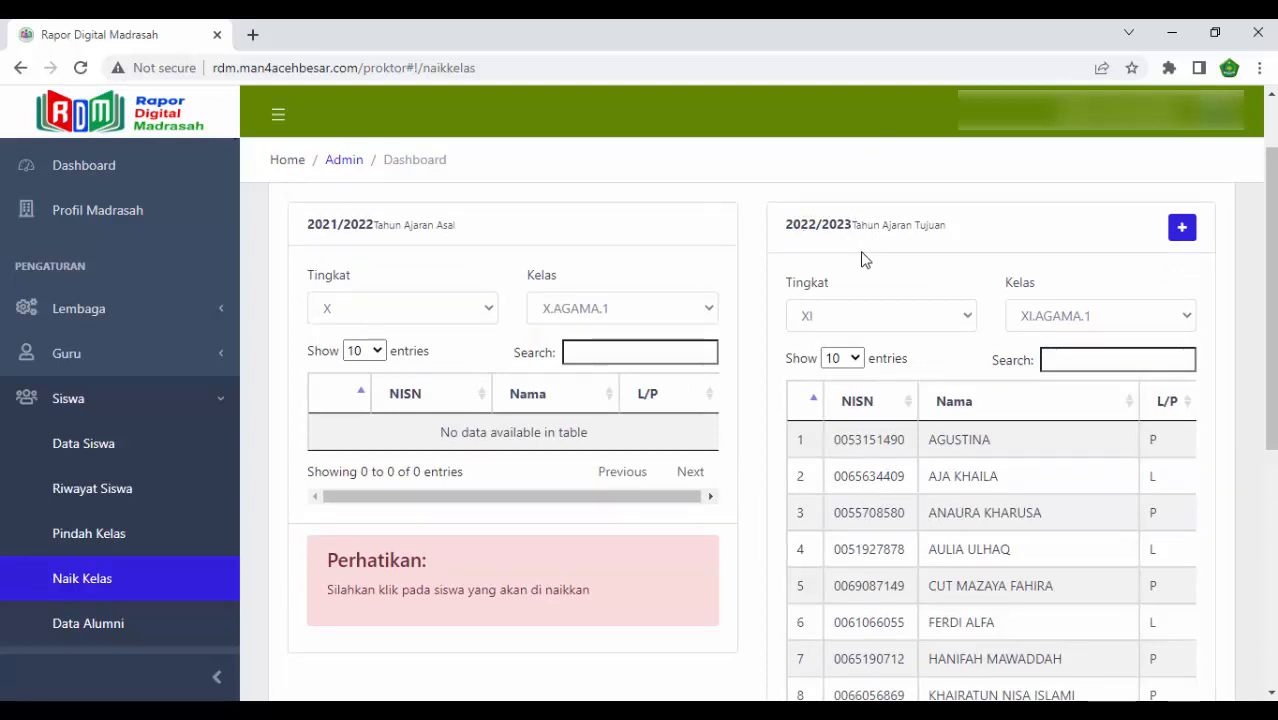
left_click(1110, 318)
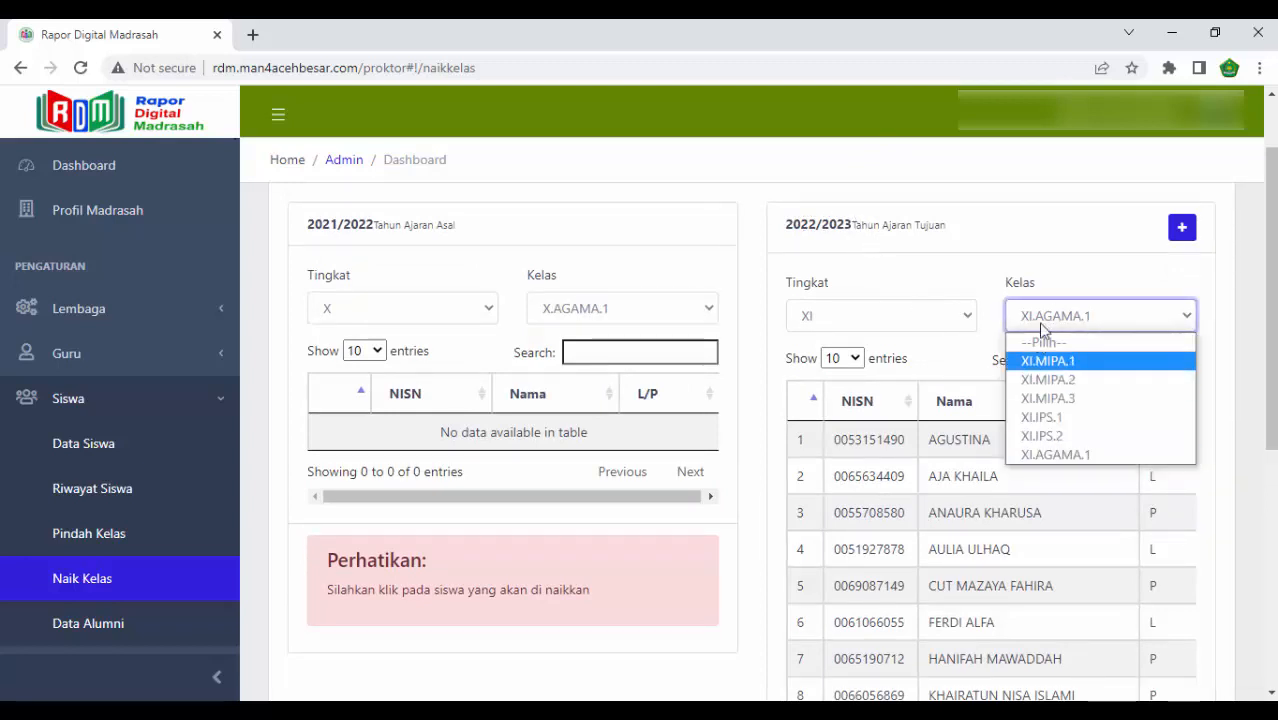
left_click(1010, 269)
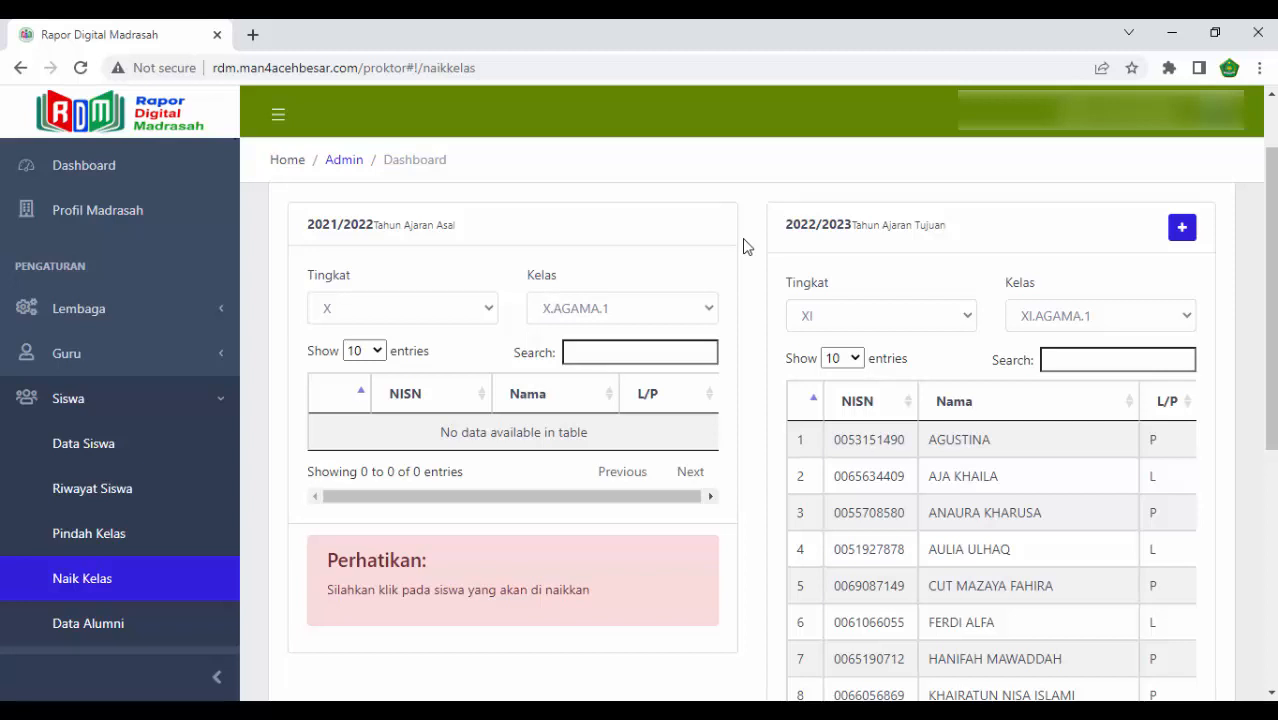
- In the institution settings, set Tahun Ajaran Aktif to 2022/2023 and Semester Aktif to Ganjil - Paket, and save
left_click(135, 311)
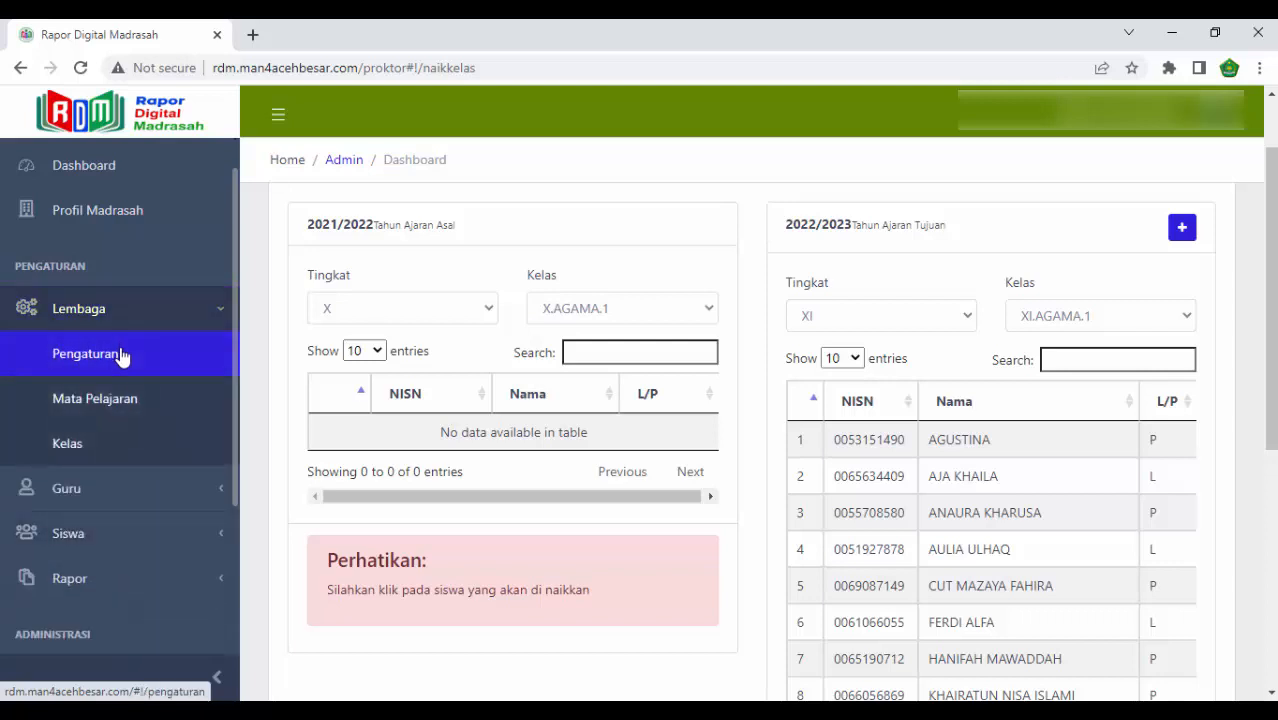
left_click(121, 357)
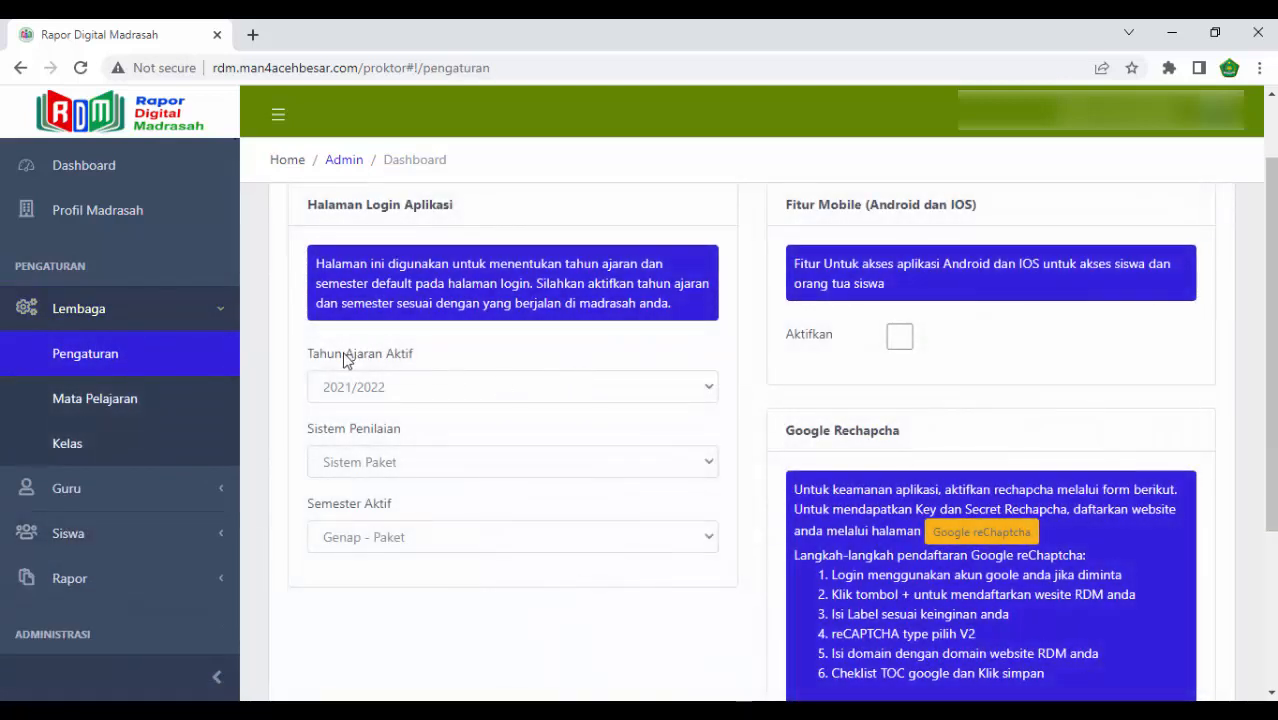
left_click(478, 396)
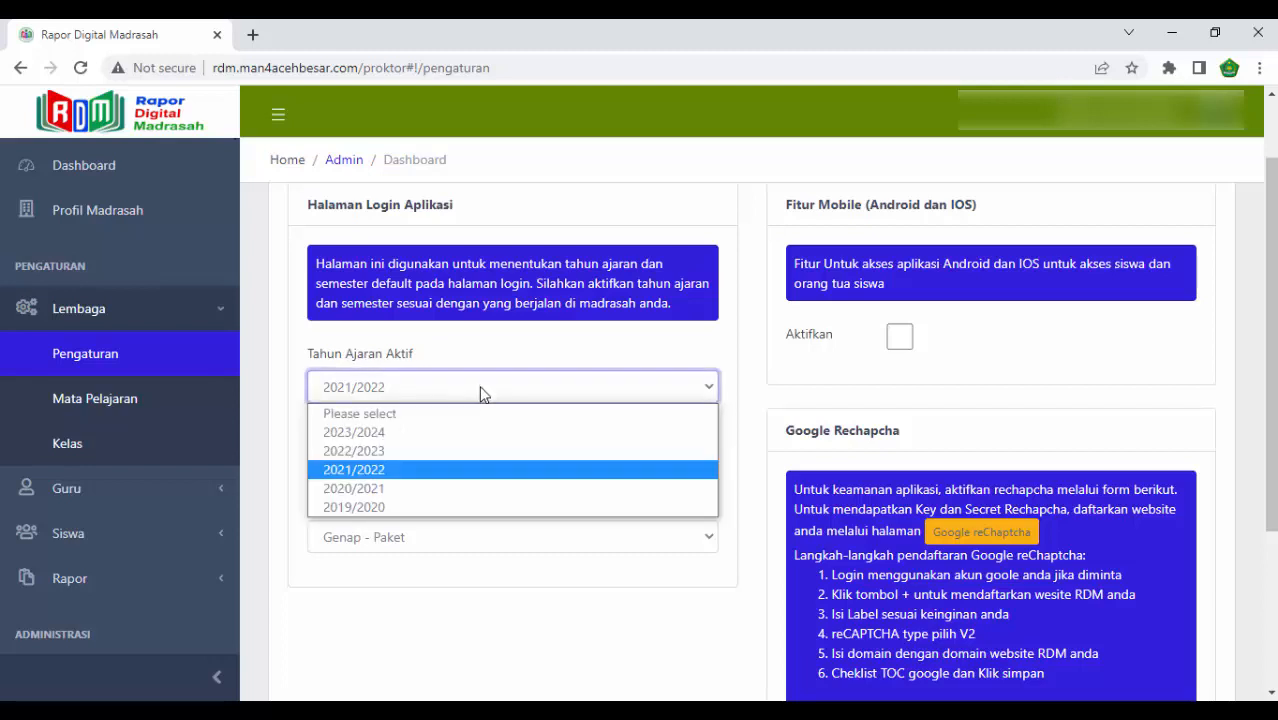
left_click(429, 451)
left_click(429, 464)
left_click(428, 461)
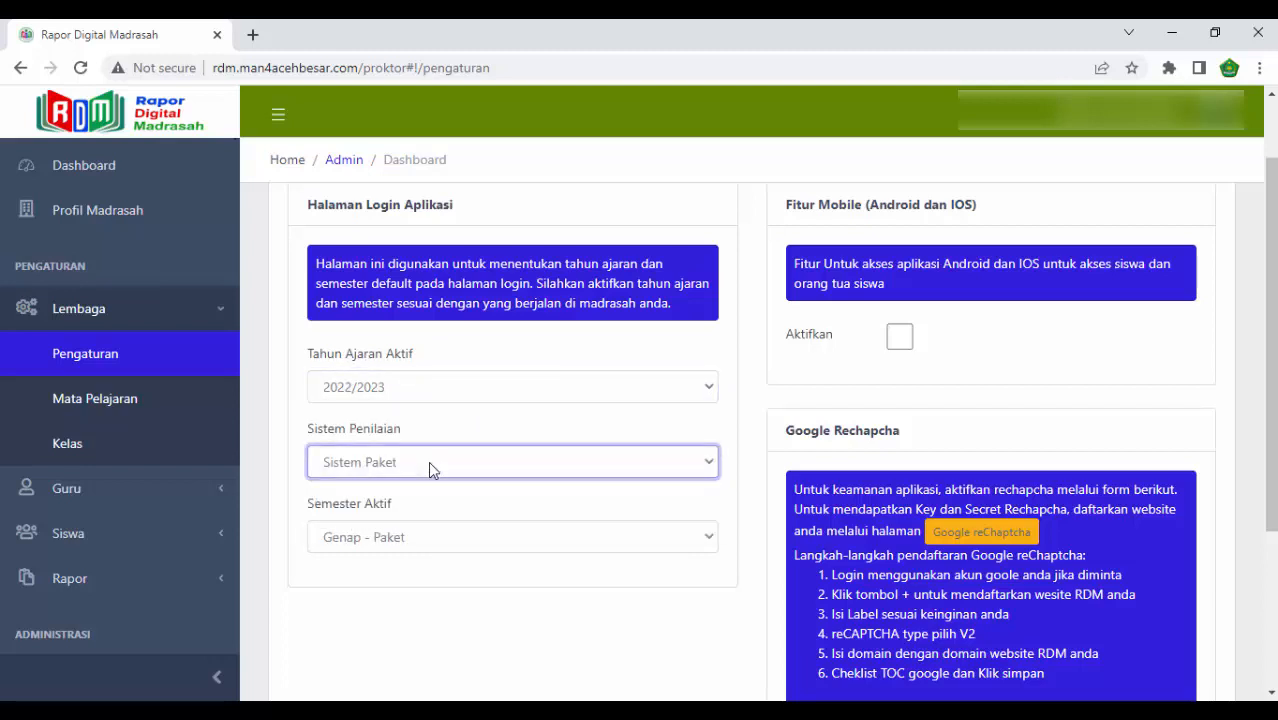
left_click(410, 538)
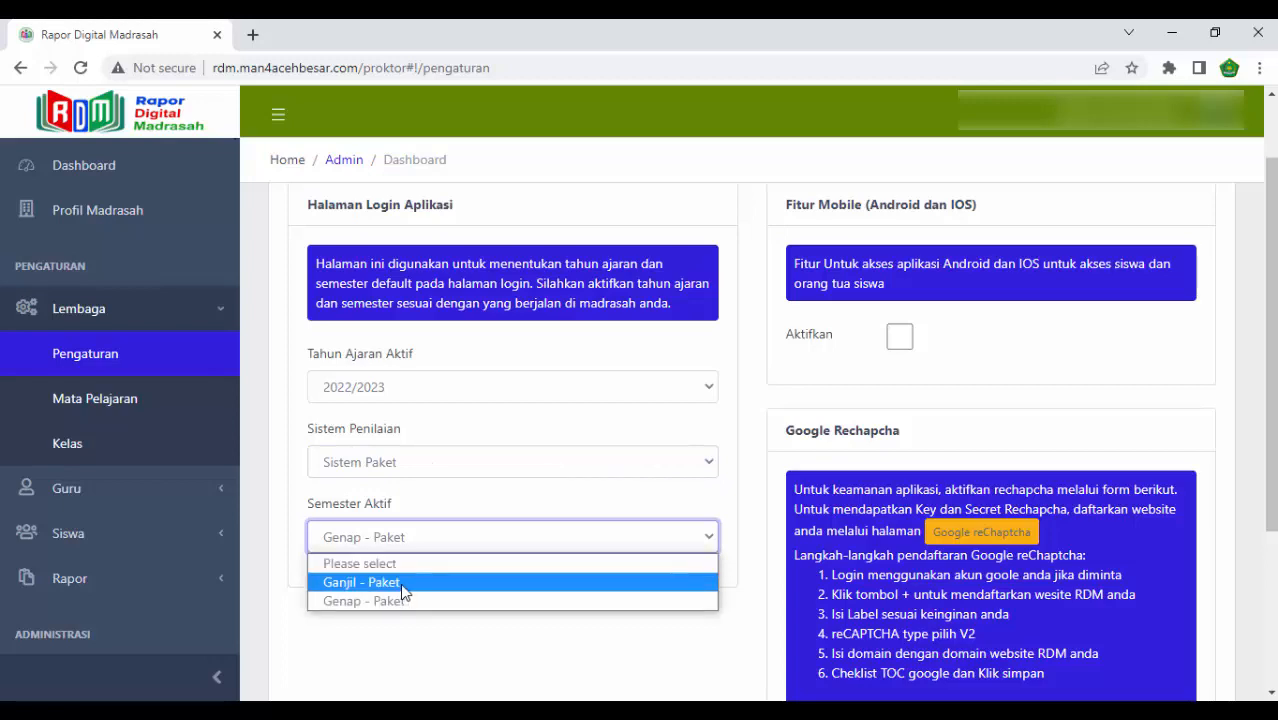
left_click(404, 586)
scroll(775, 597, "down", 3)
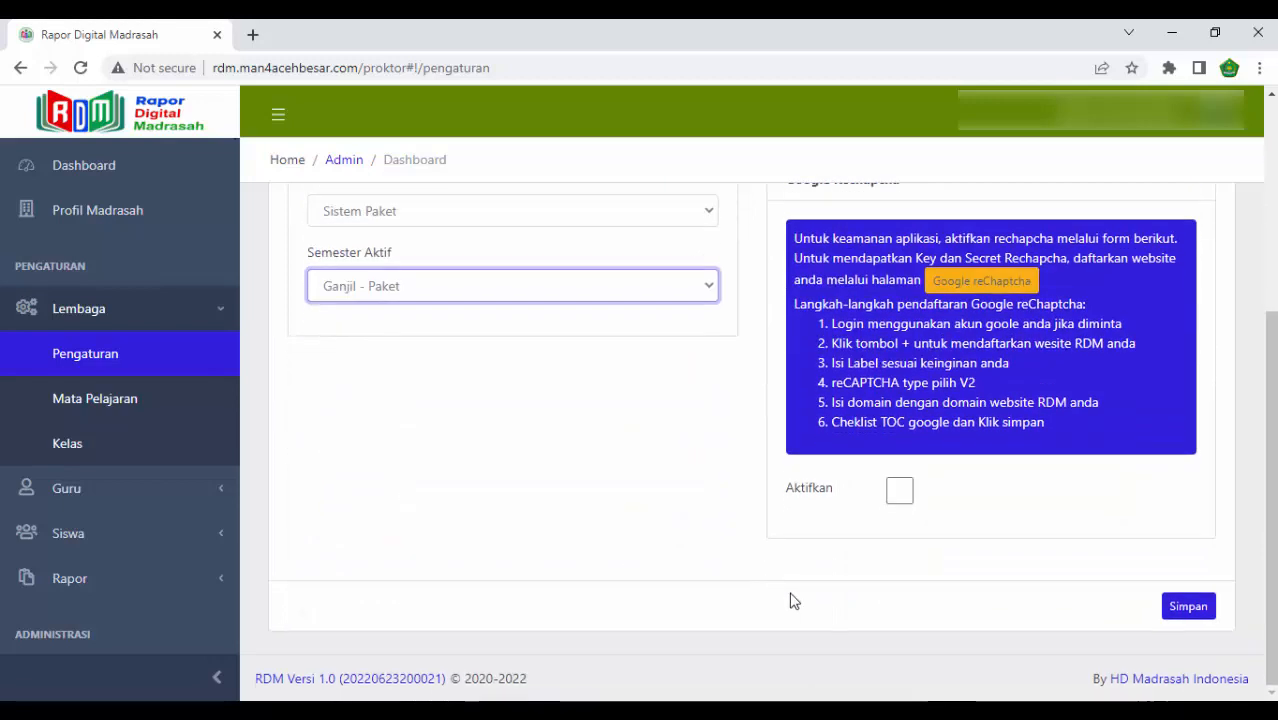
left_click(1186, 606)
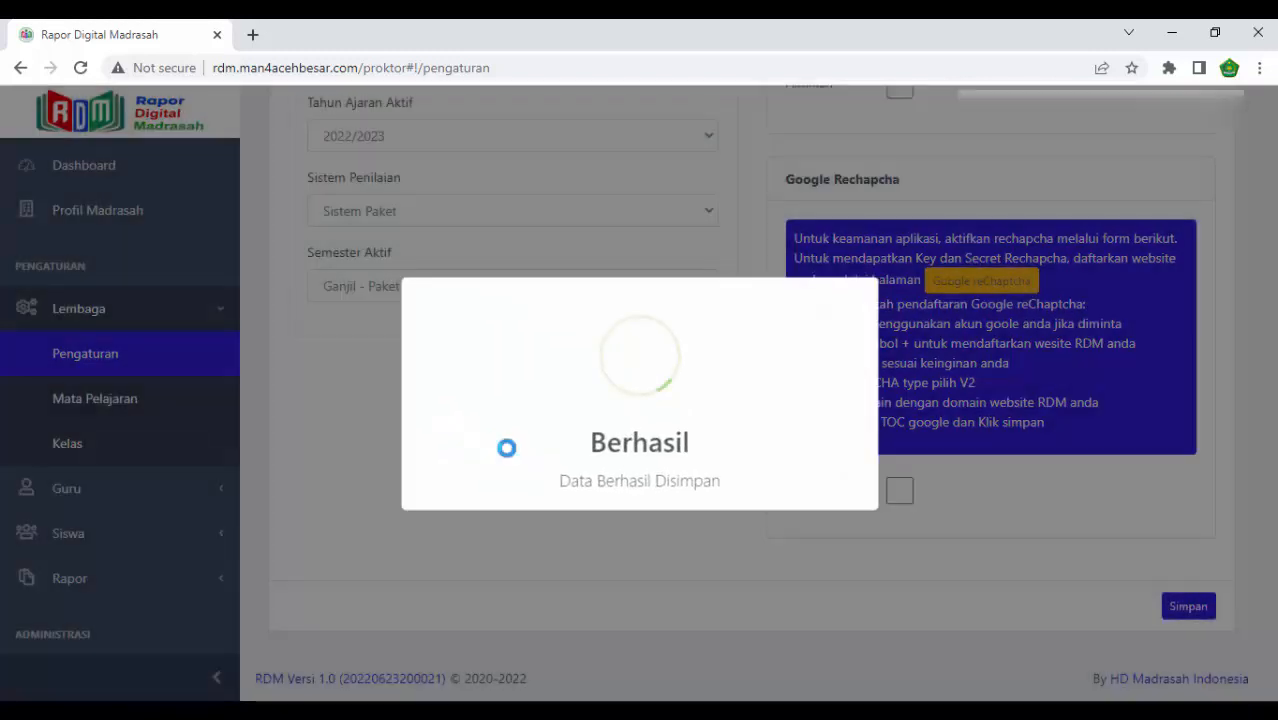
scroll(507, 452, "up", 3)
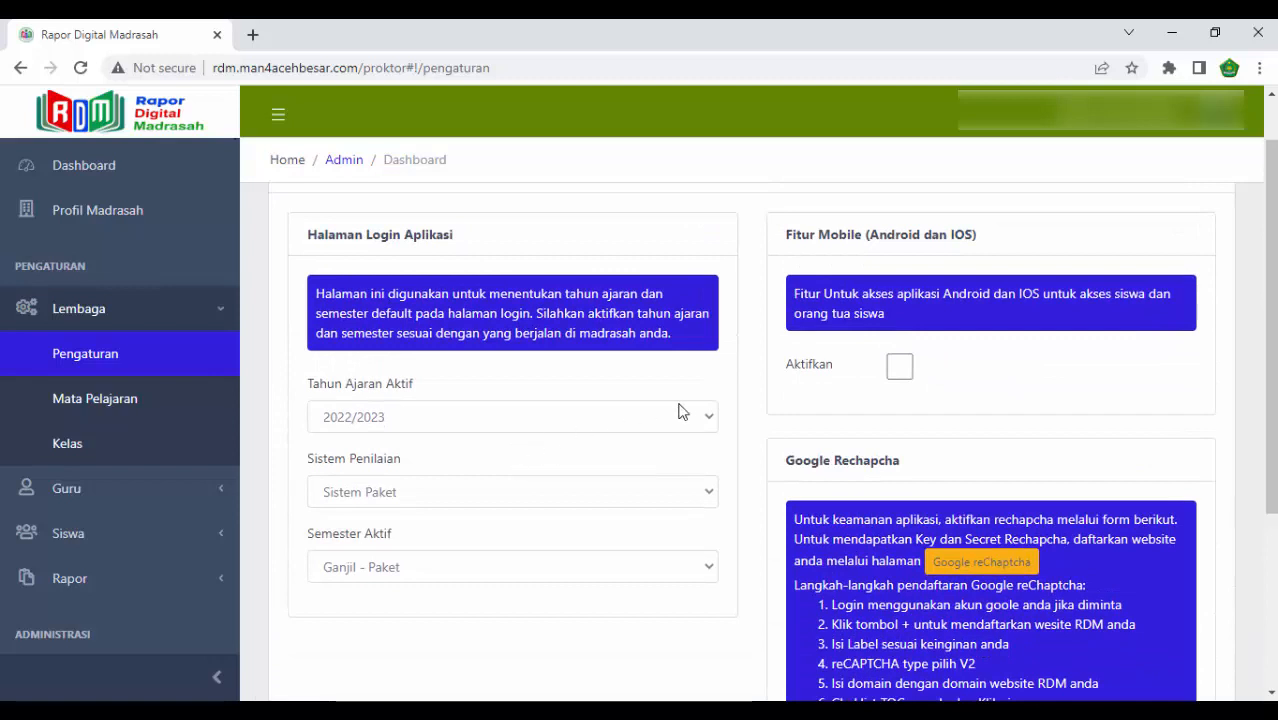
- Log out and sign back in to the 2022/2023 Ganjil semester with the saved username and password
left_click(1200, 126)
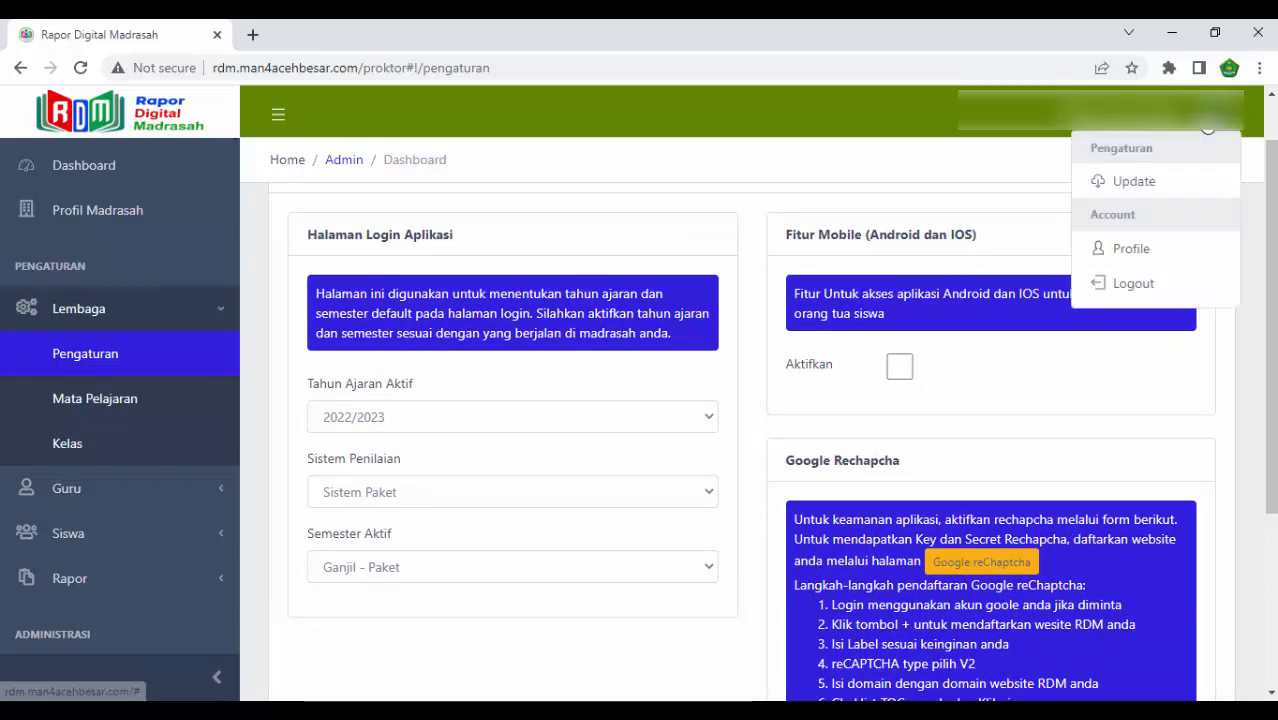
left_click(1133, 283)
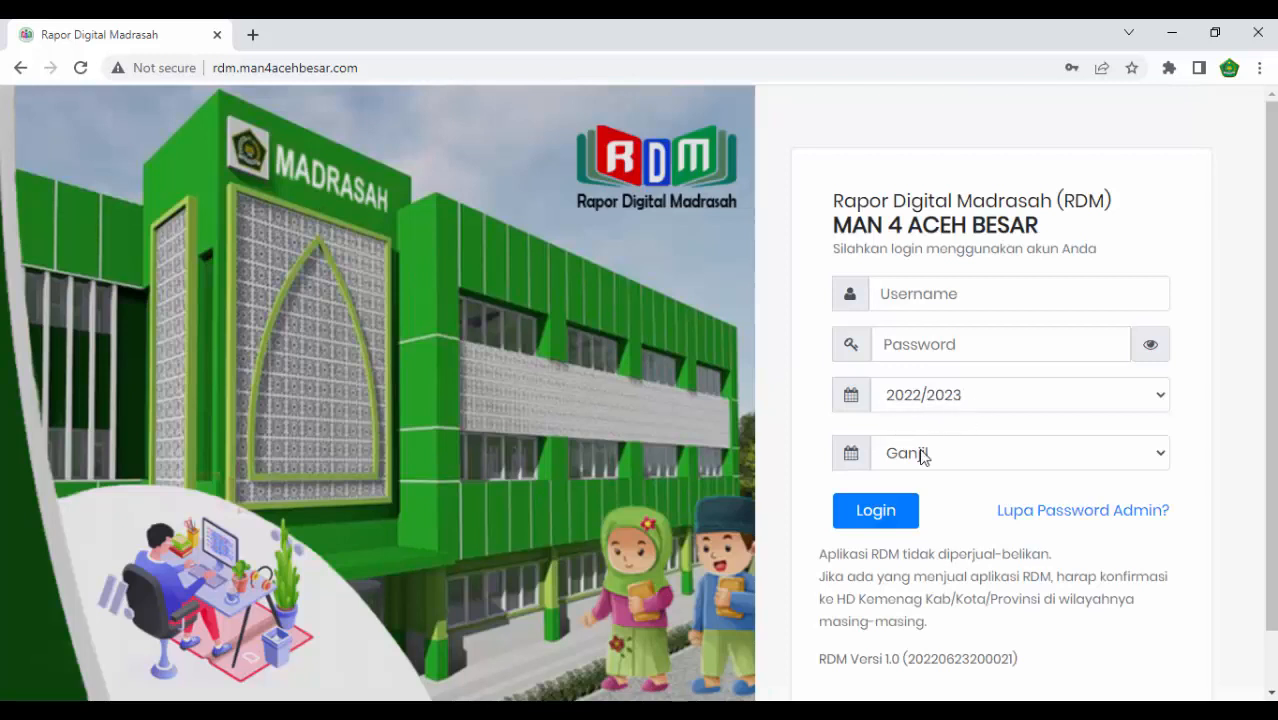
left_click(946, 296)
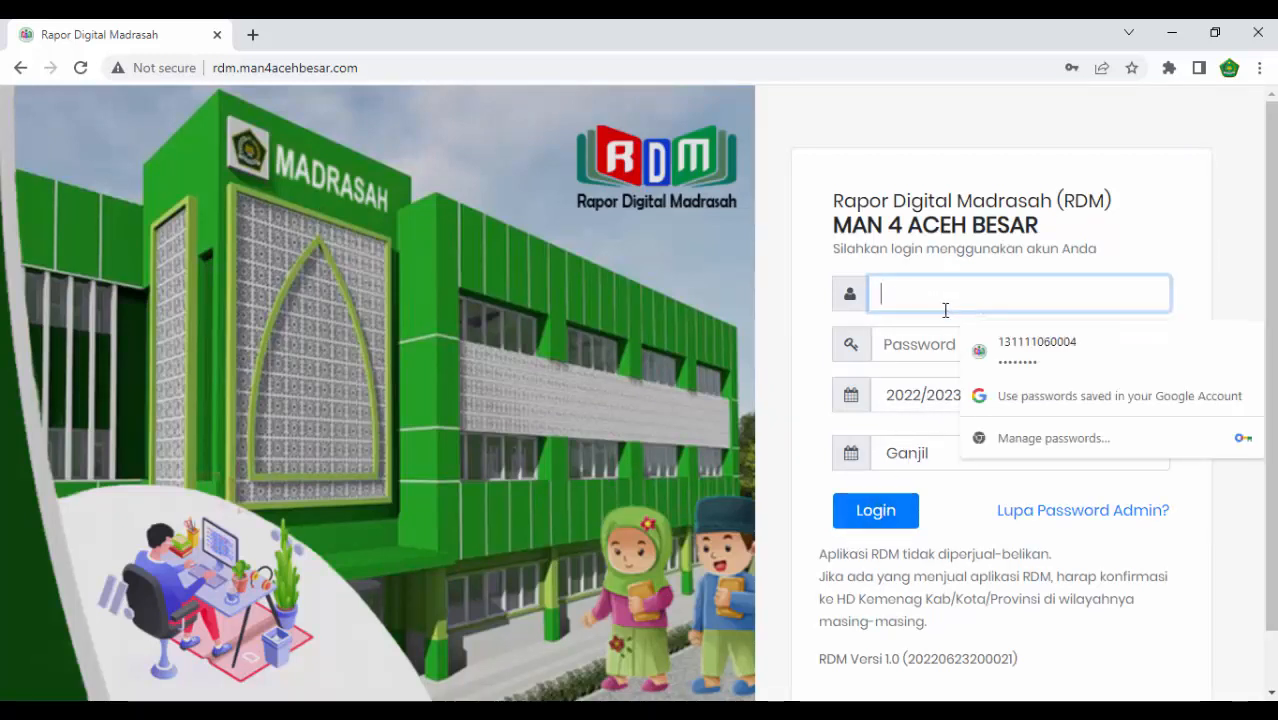
left_click(1020, 350)
left_click(885, 511)
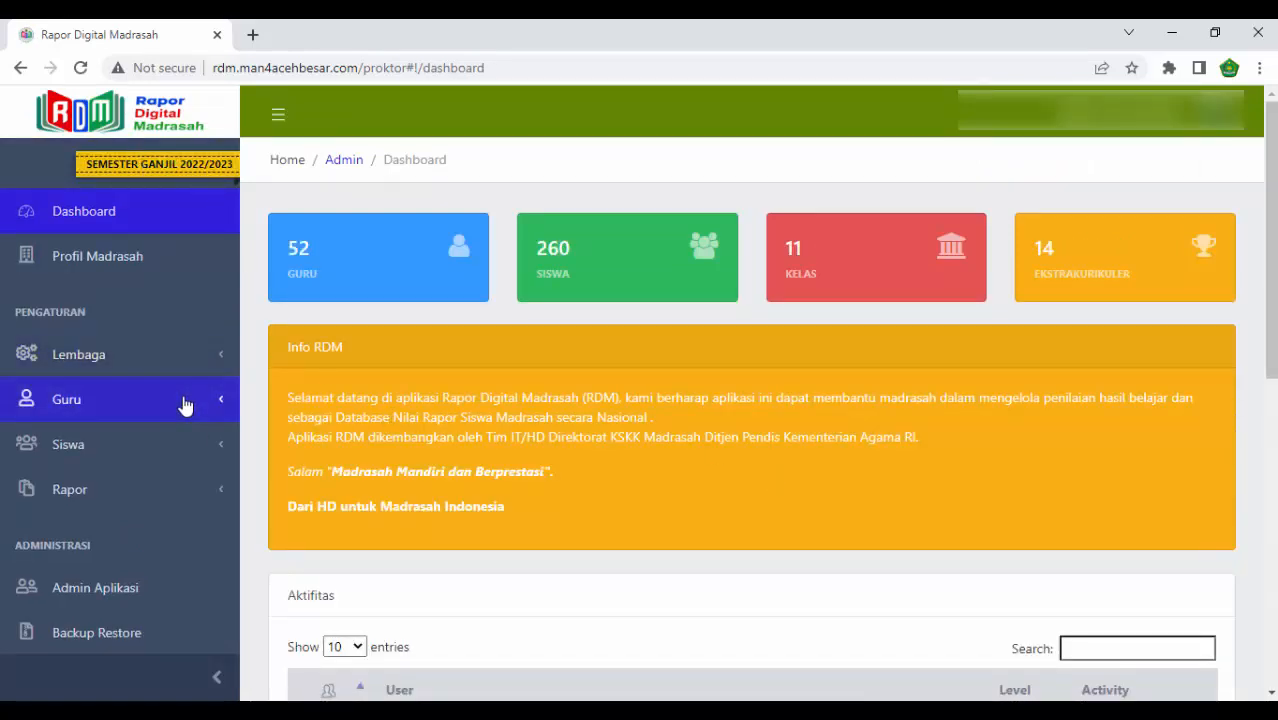
- Open the Lembaga class data and examine the classes and student counts on both pages of the list
left_click(184, 362)
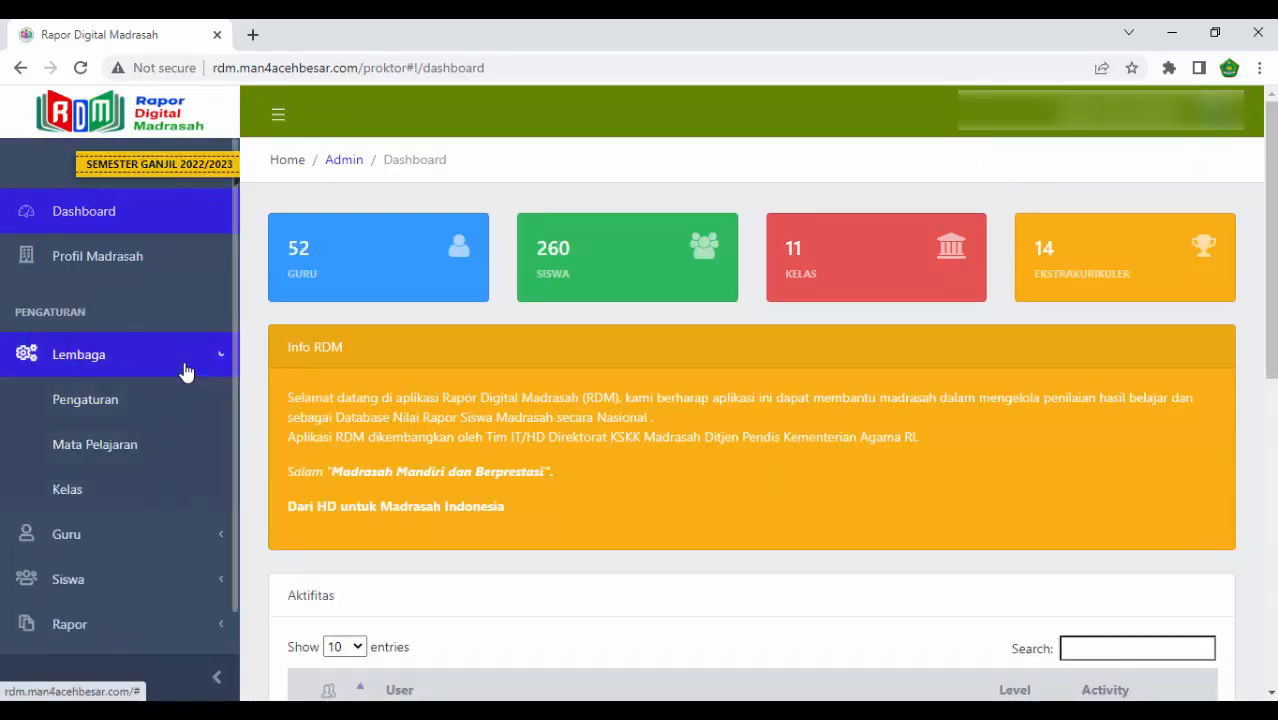
left_click(120, 490)
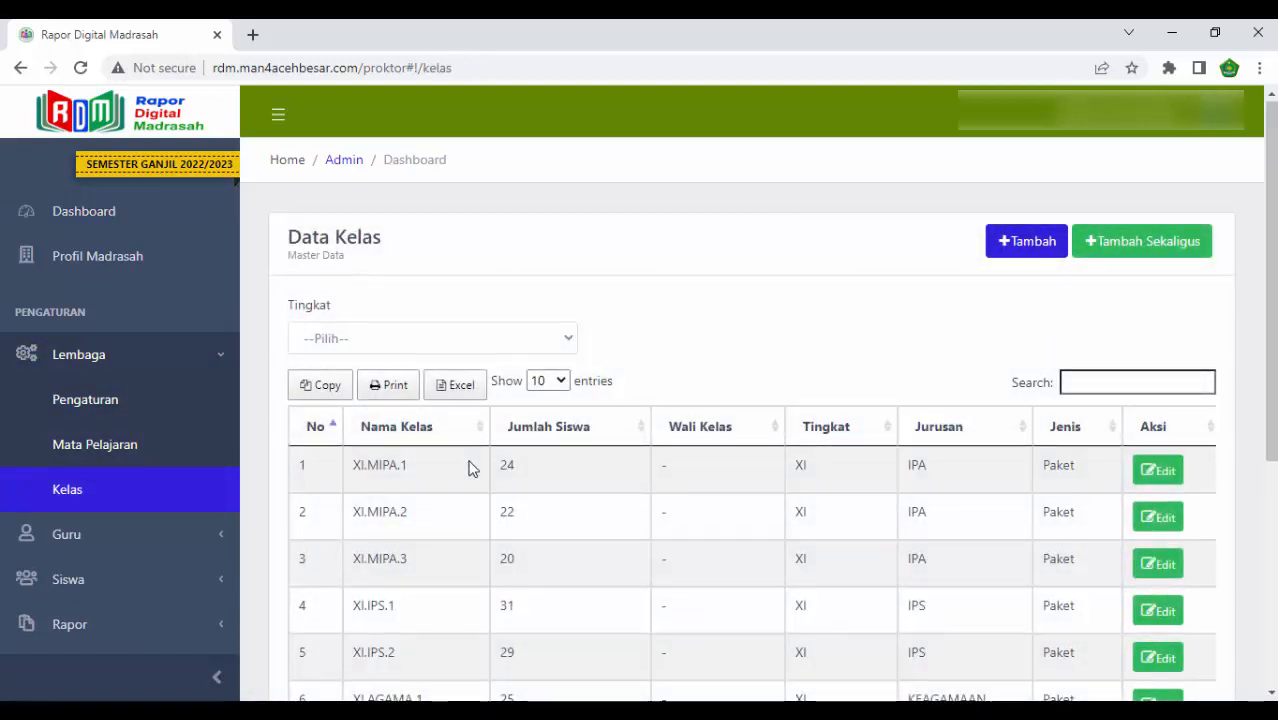
scroll(471, 465, "down", 3)
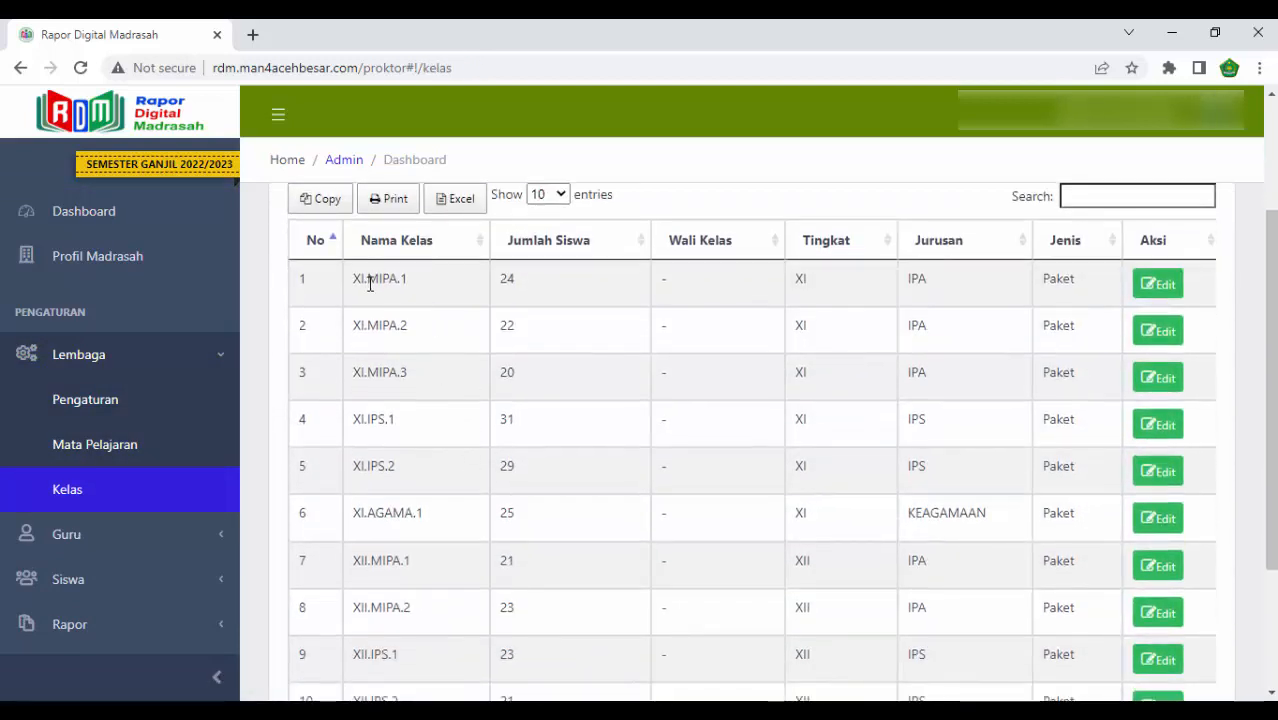
scroll(400, 460, "down", 3)
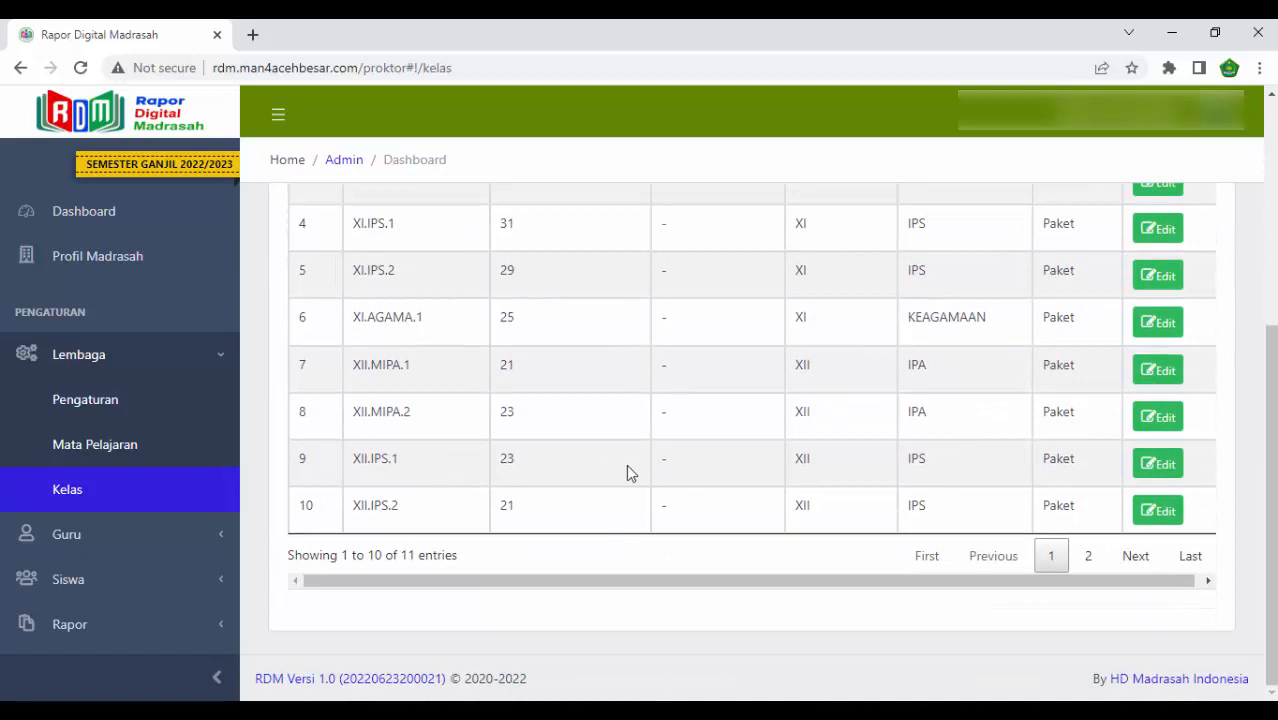
left_click(1090, 557)
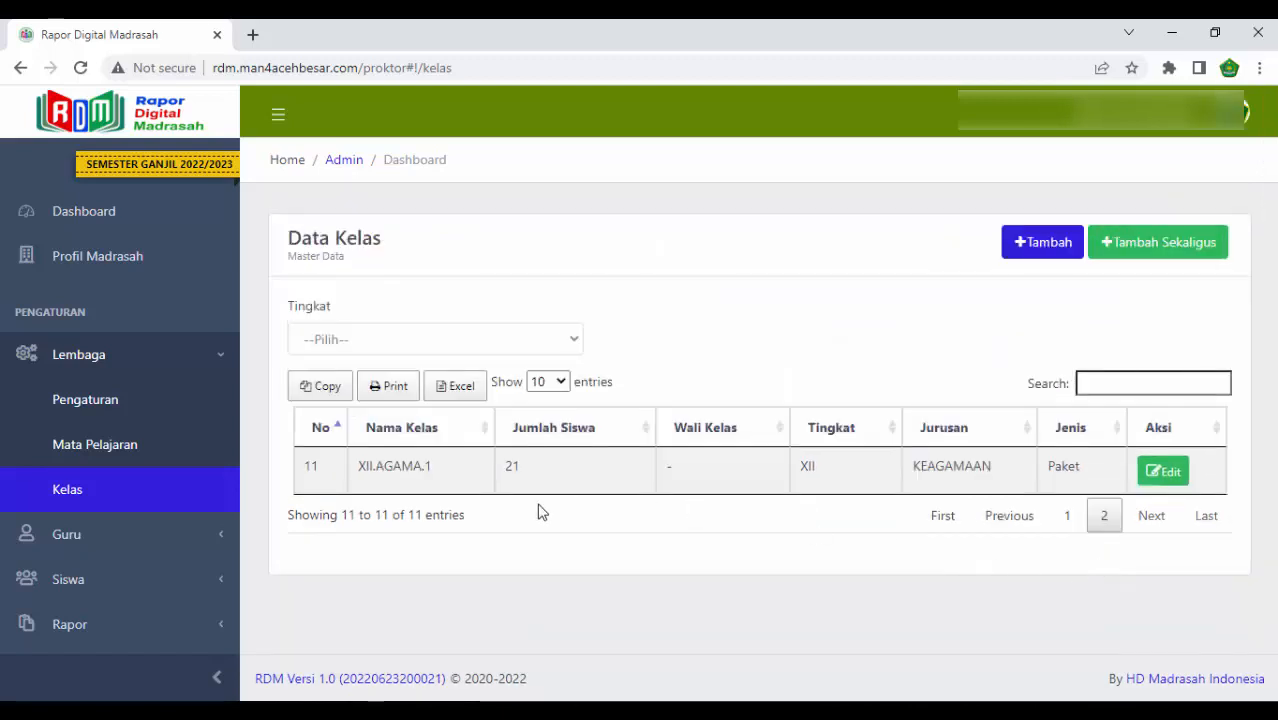
- Filter the class list by Tingkat X, XI and XII in turn to examine each level's classes
left_click(536, 338)
left_click(474, 386)
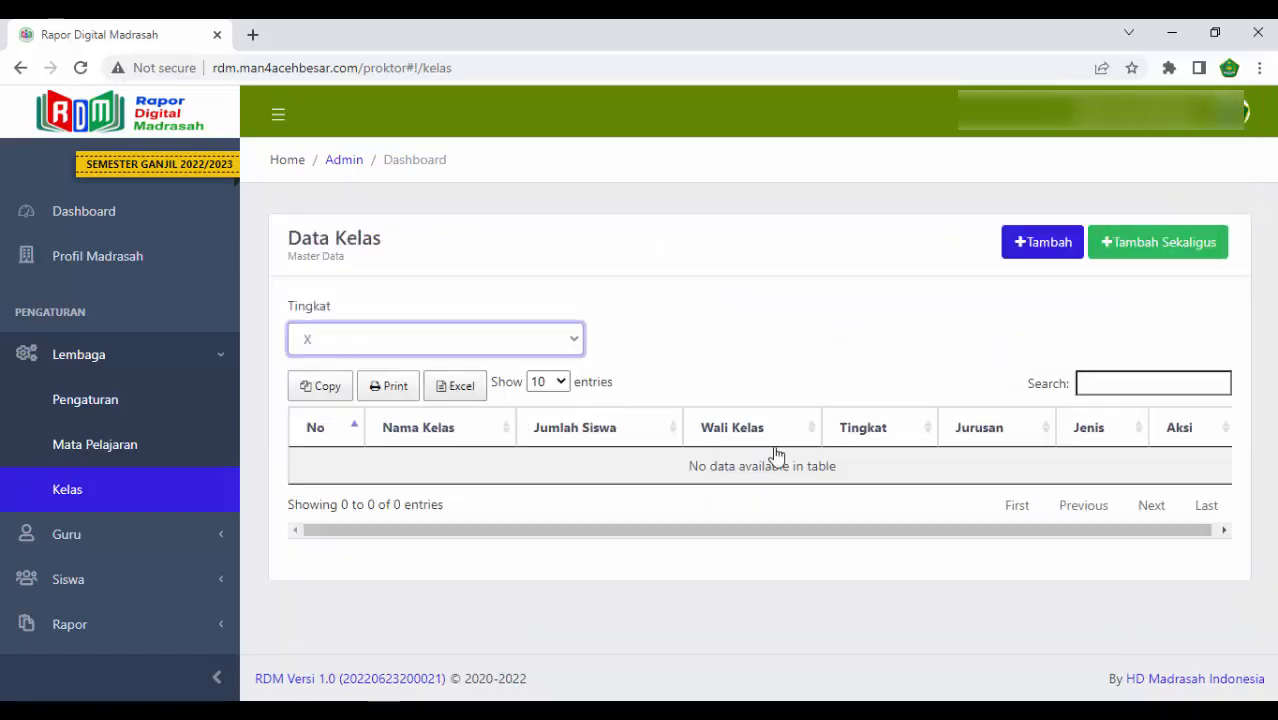
left_click(459, 352)
left_click(408, 403)
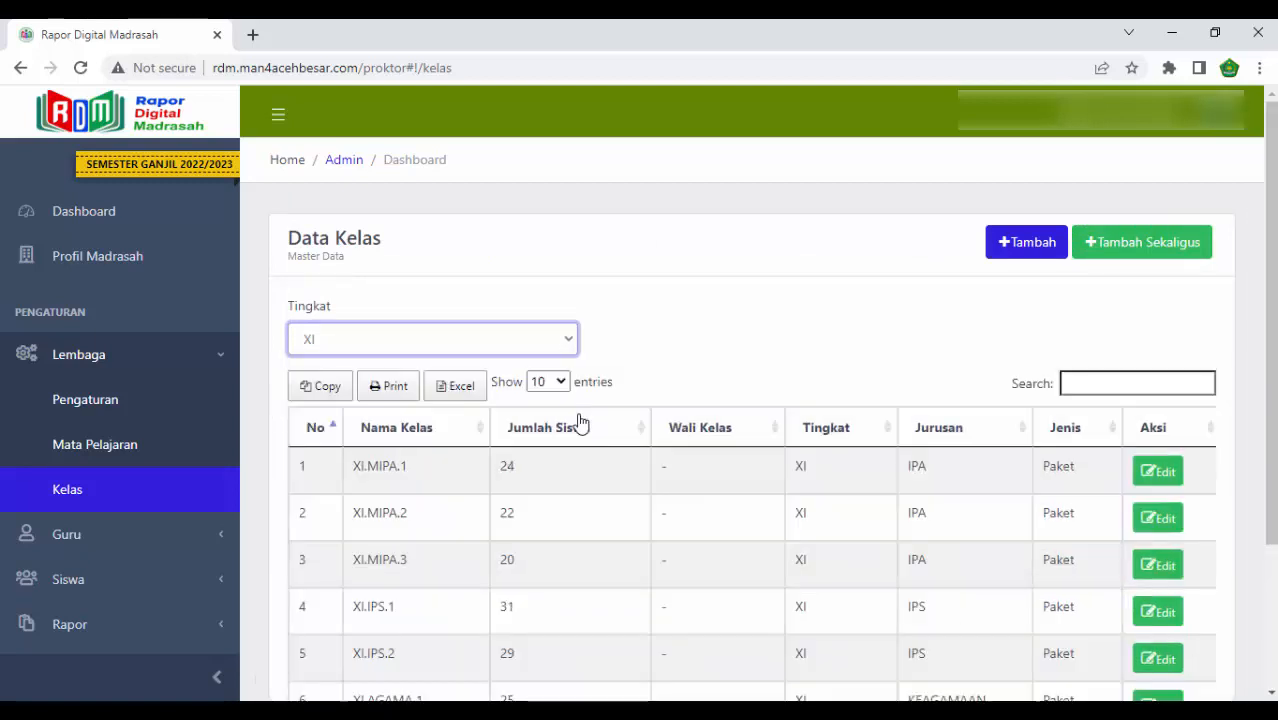
left_click(531, 340)
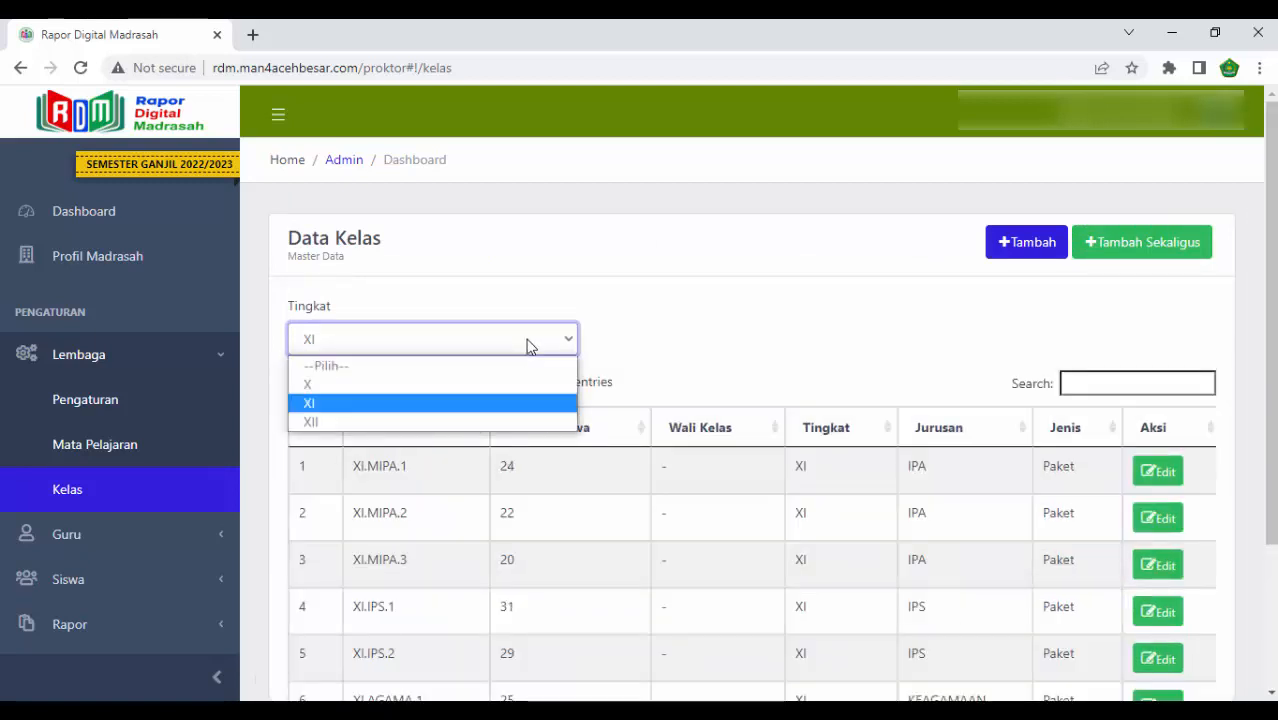
left_click(451, 422)
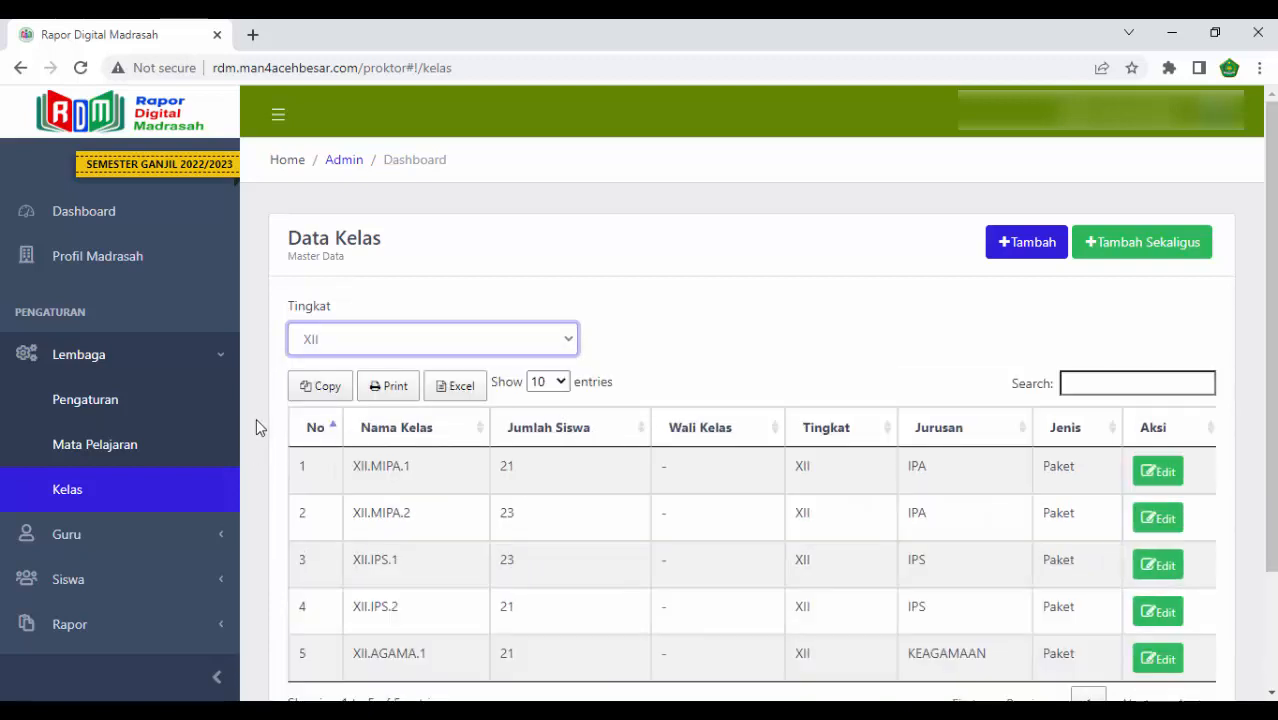
left_click(180, 585)
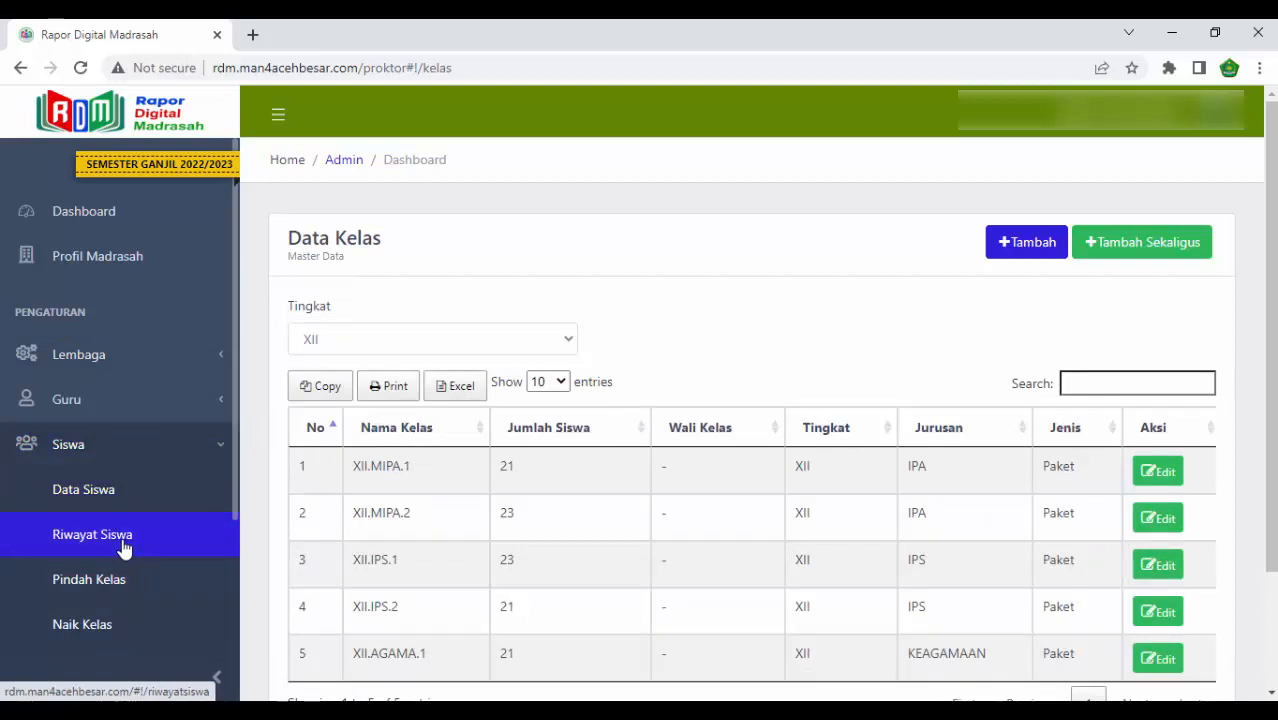
scroll(128, 565, "down", 2)
scroll(128, 558, "up", 1)
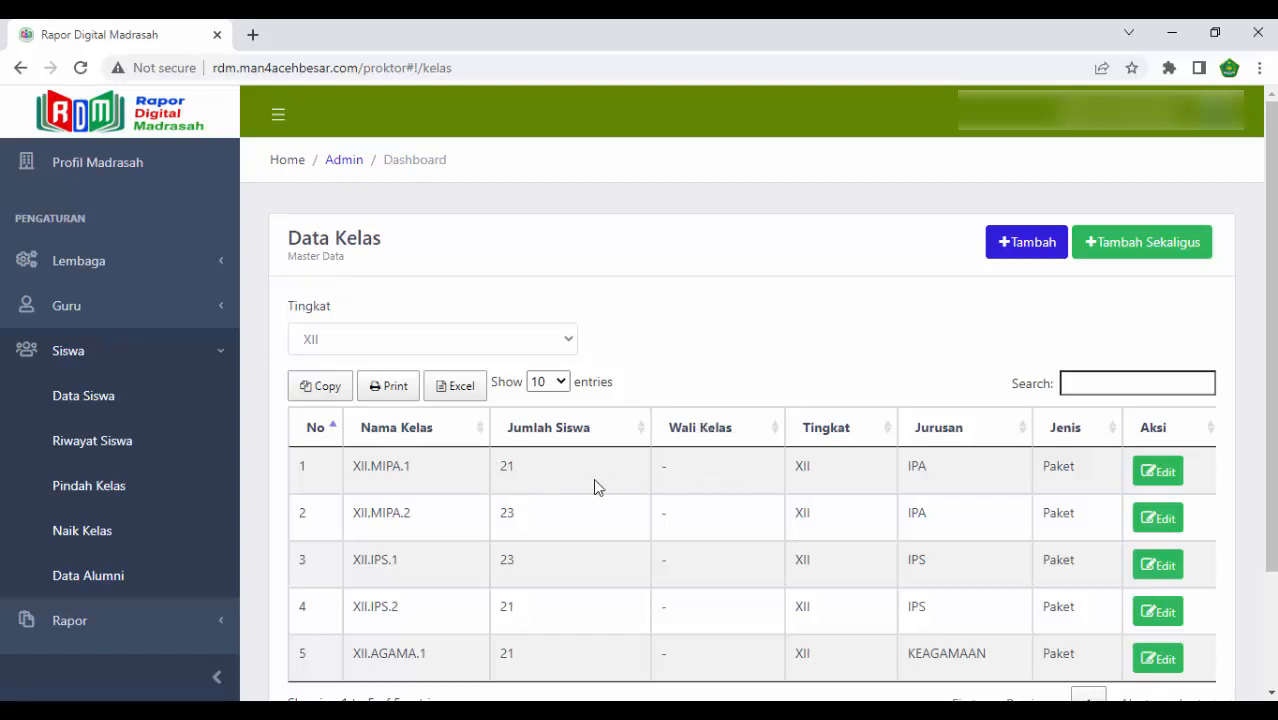
left_click(174, 351)
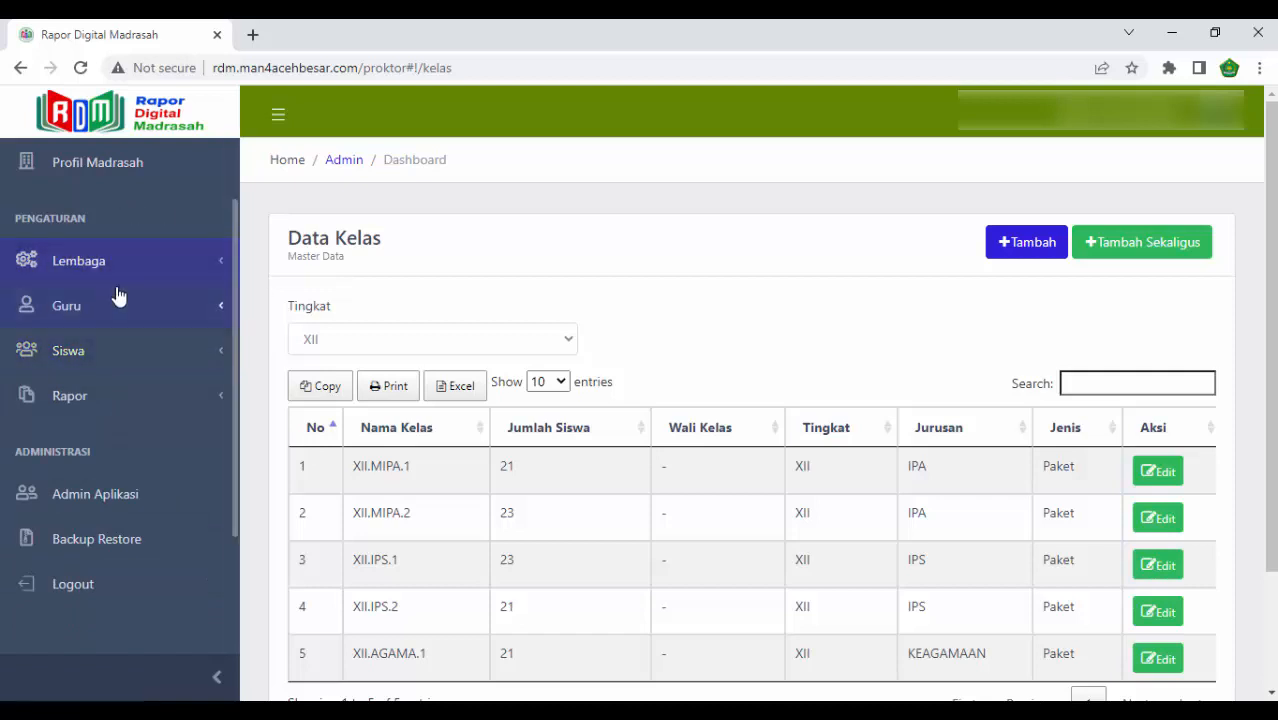
scroll(170, 240, "up", 1)
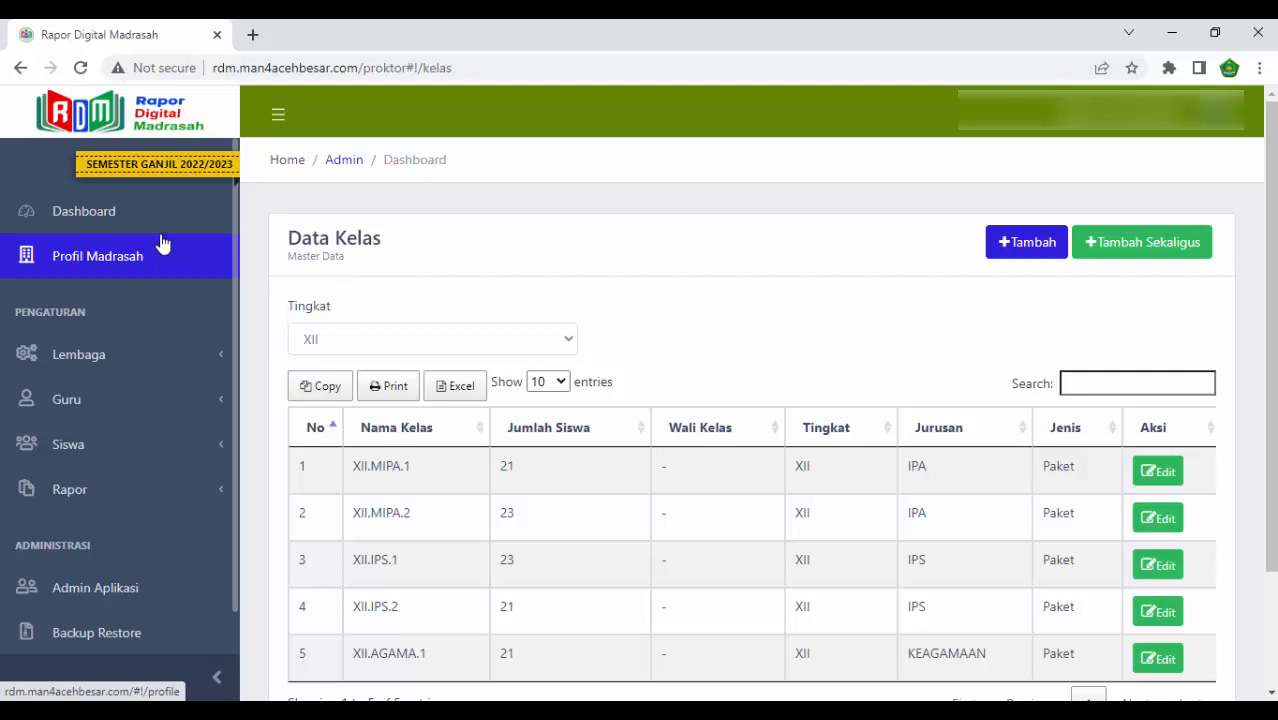
- Return to the dashboard and log out of the admin account
left_click(155, 215)
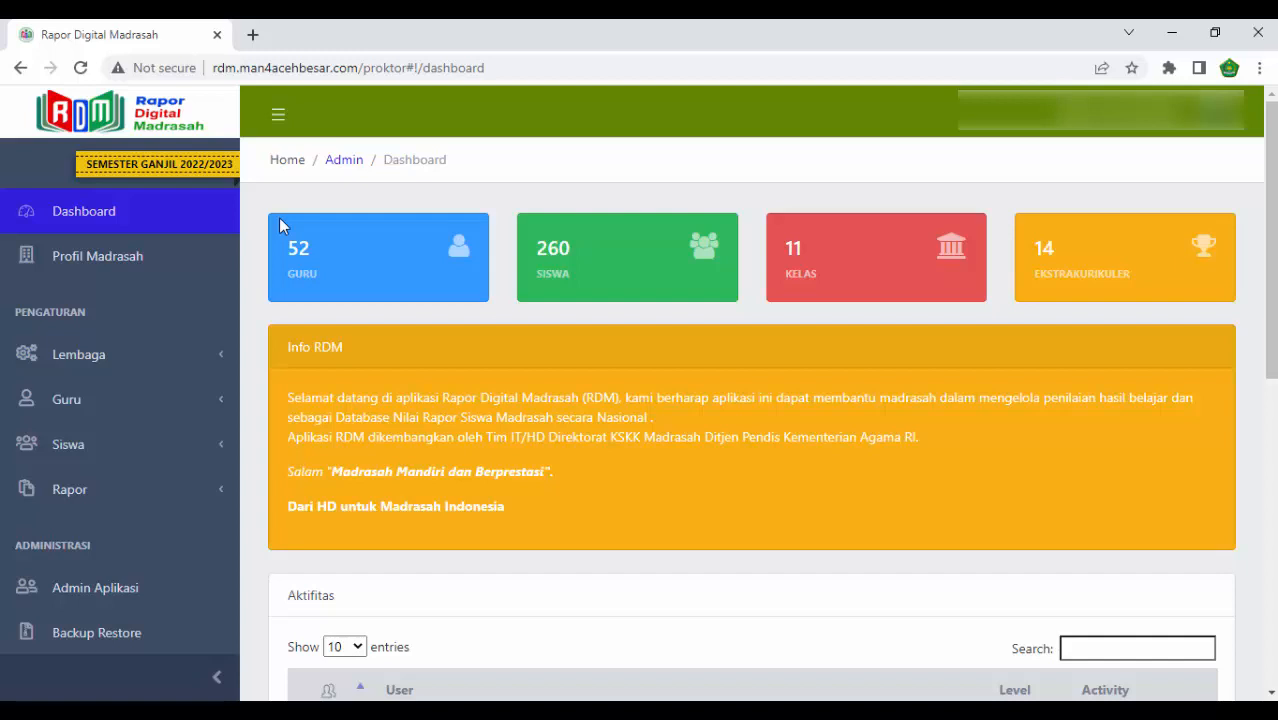
left_click(1218, 130)
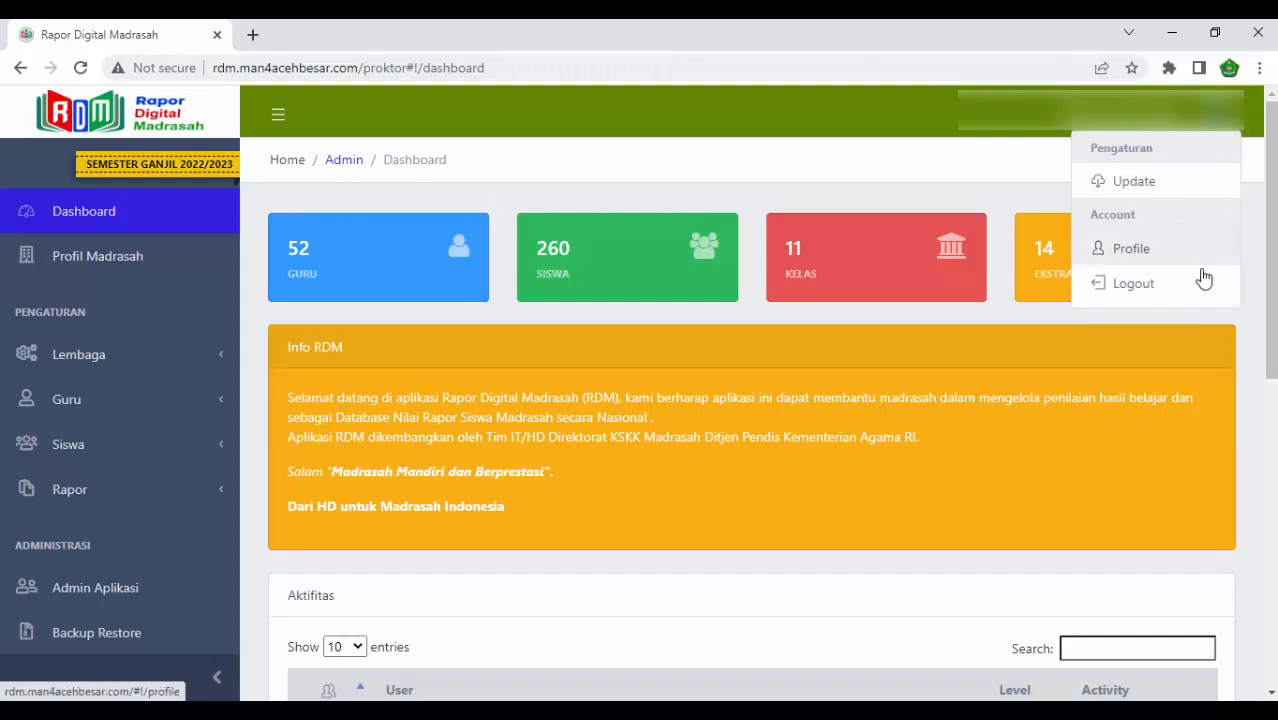
left_click(1181, 291)
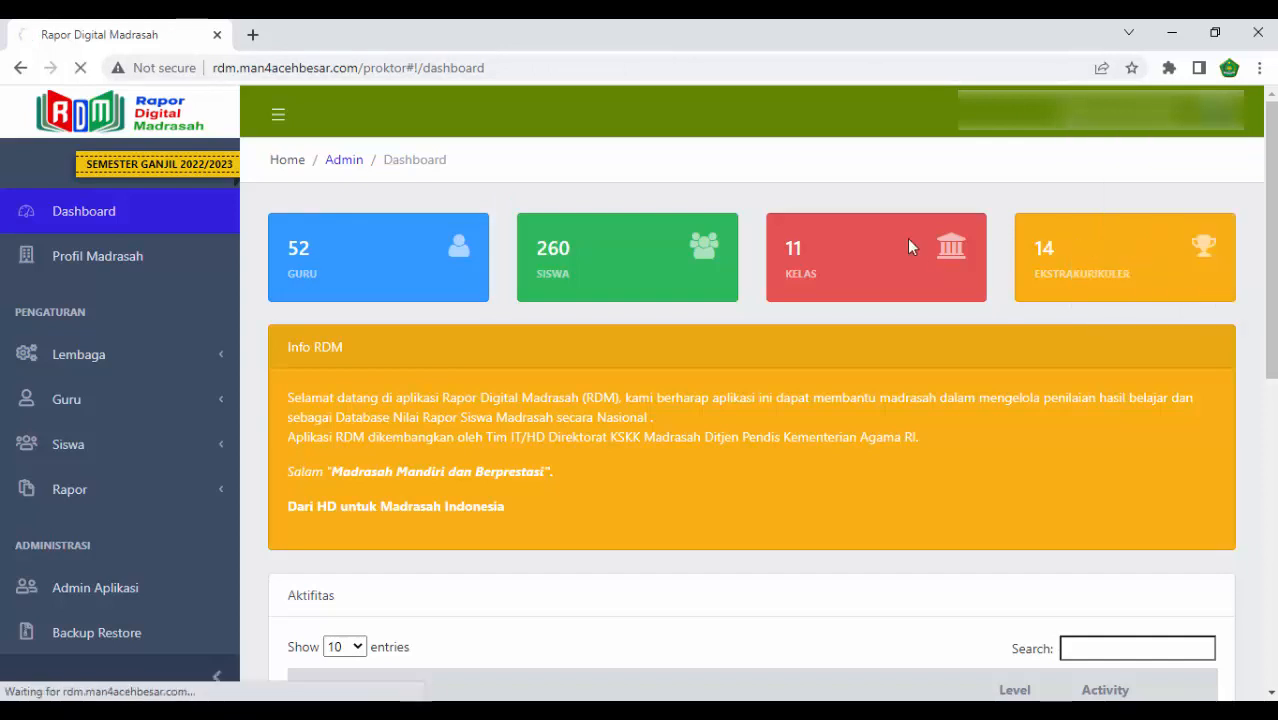